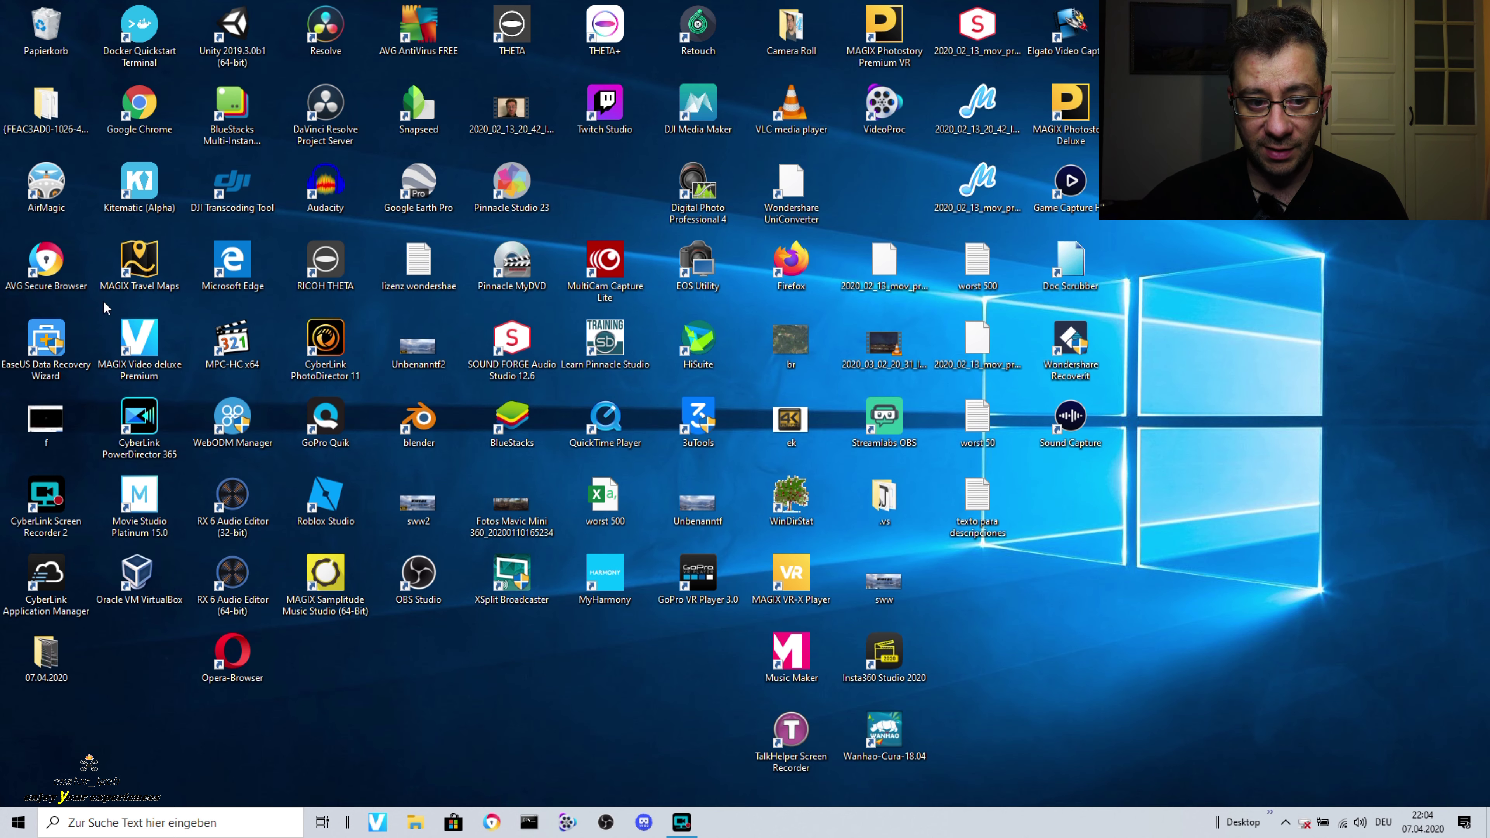
Launch Chrome and search Google for 'dashboard coronavirus hopkings'
double_click(138, 121)
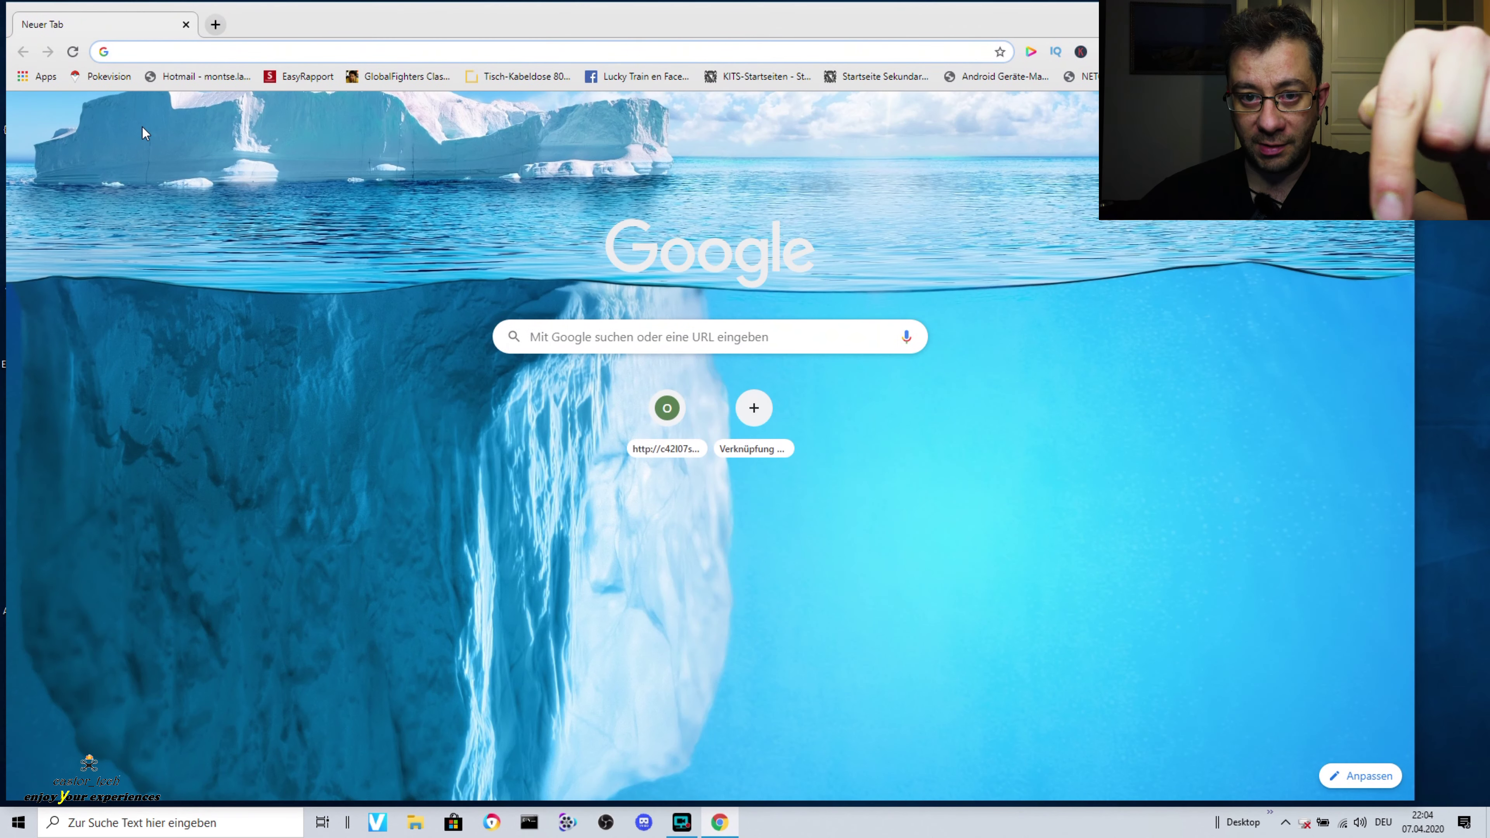
click(652, 329)
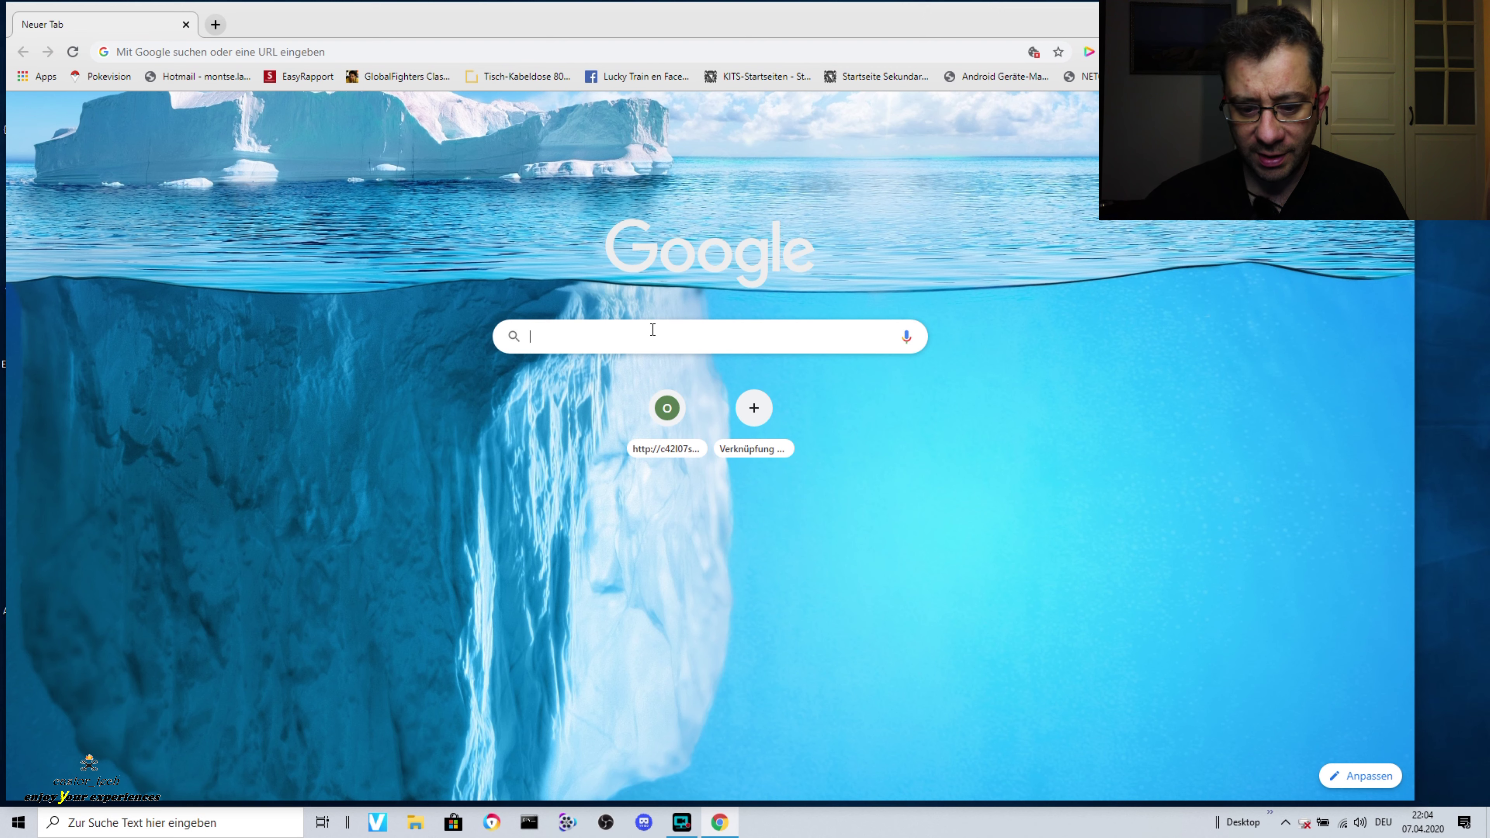
text(h)
key(BackSpace)
text(dash)
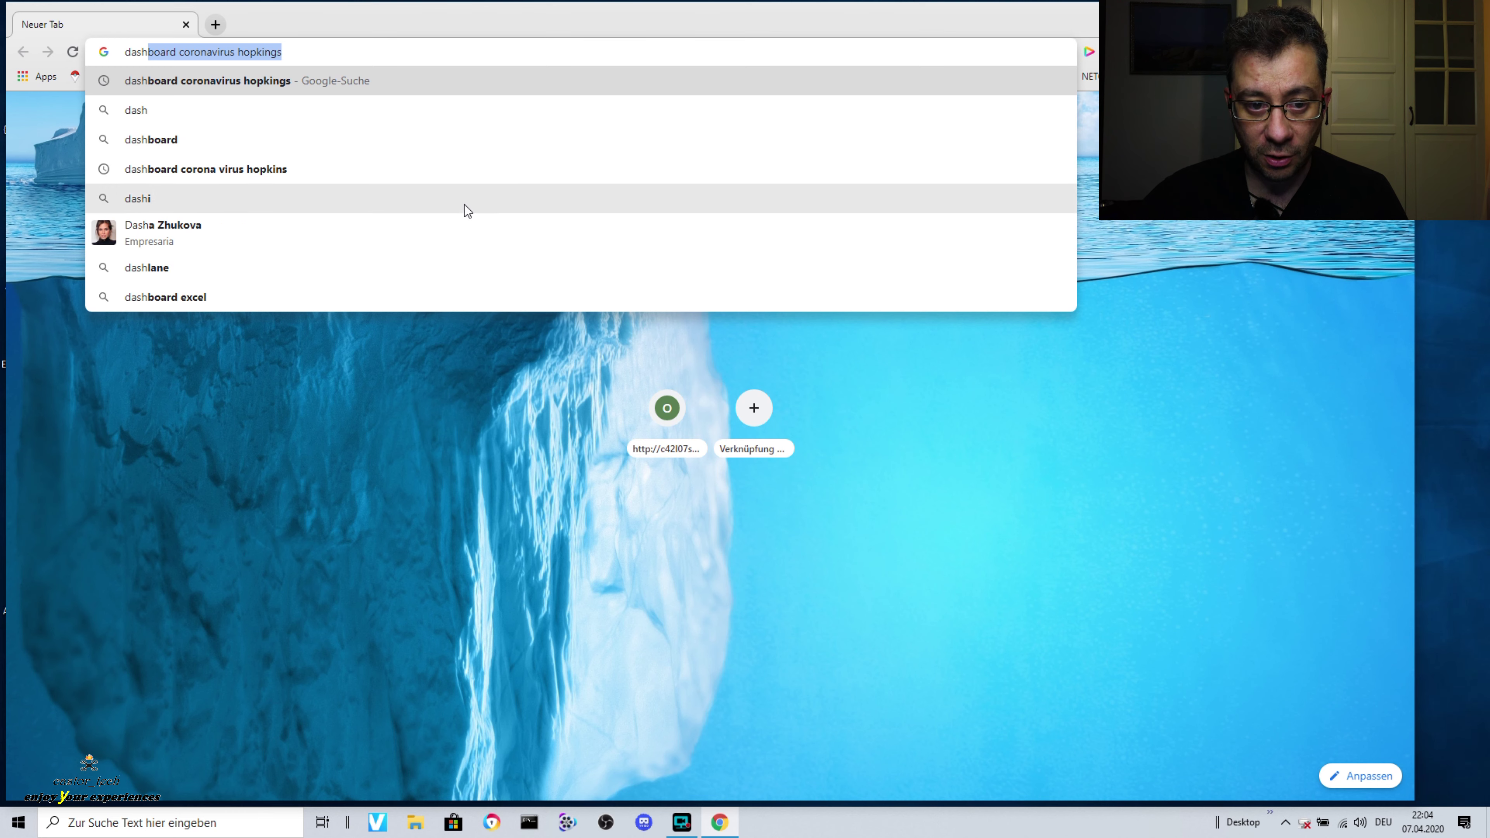
click(442, 83)
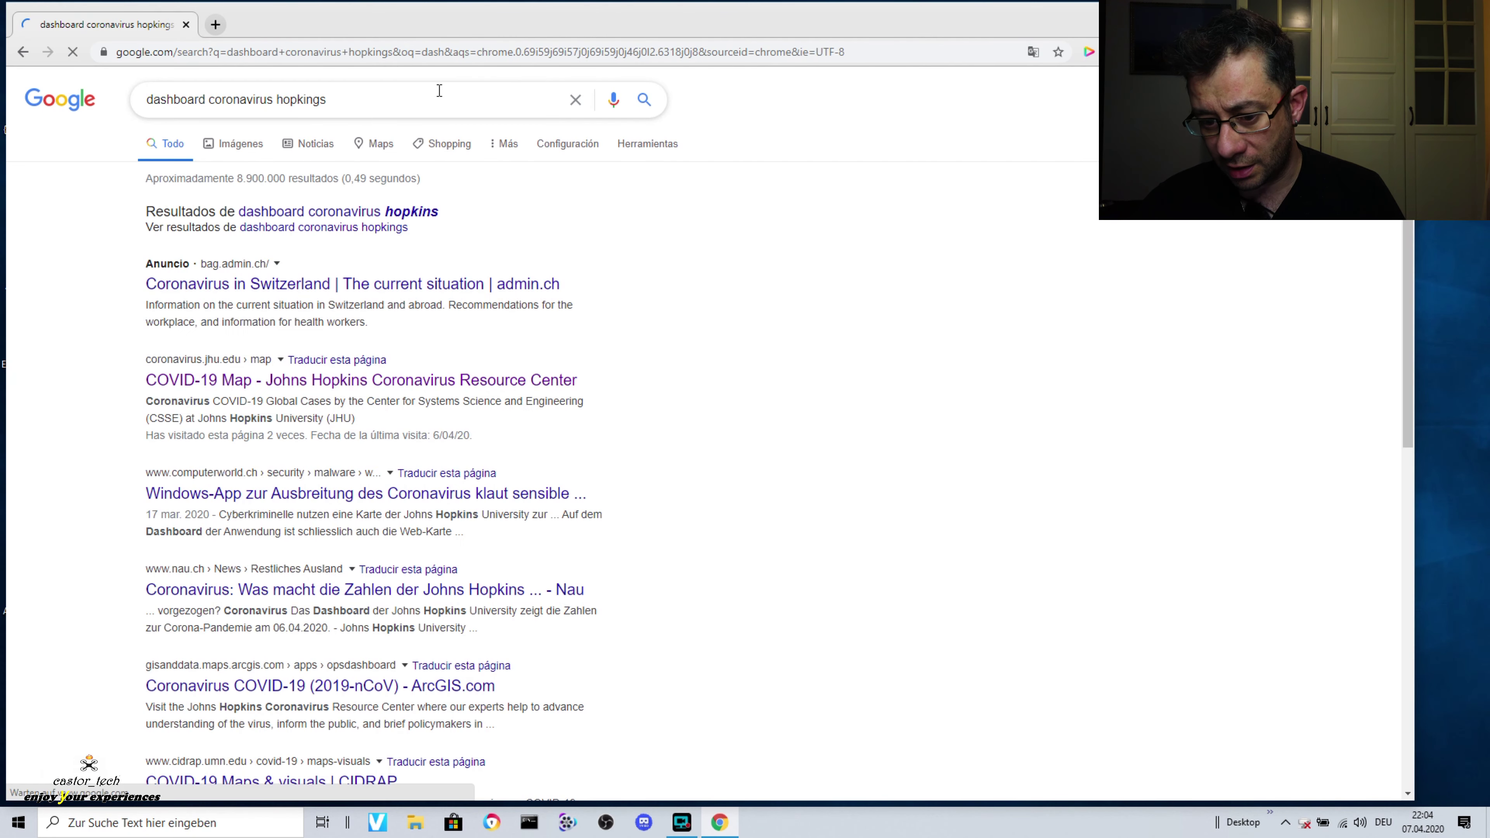
Open the Johns Hopkins COVID-19 Map result
click(682, 822)
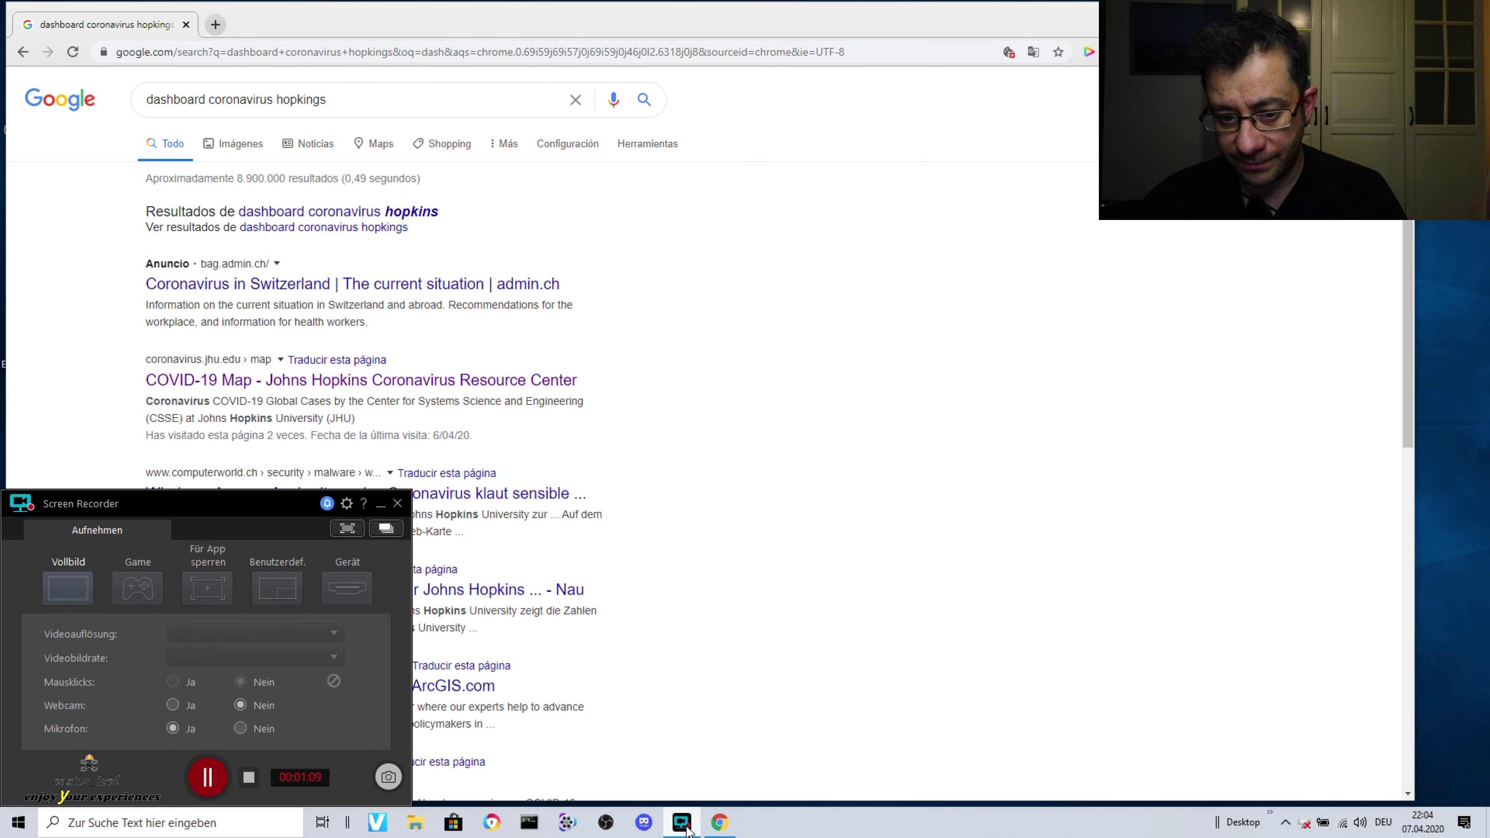
click(682, 822)
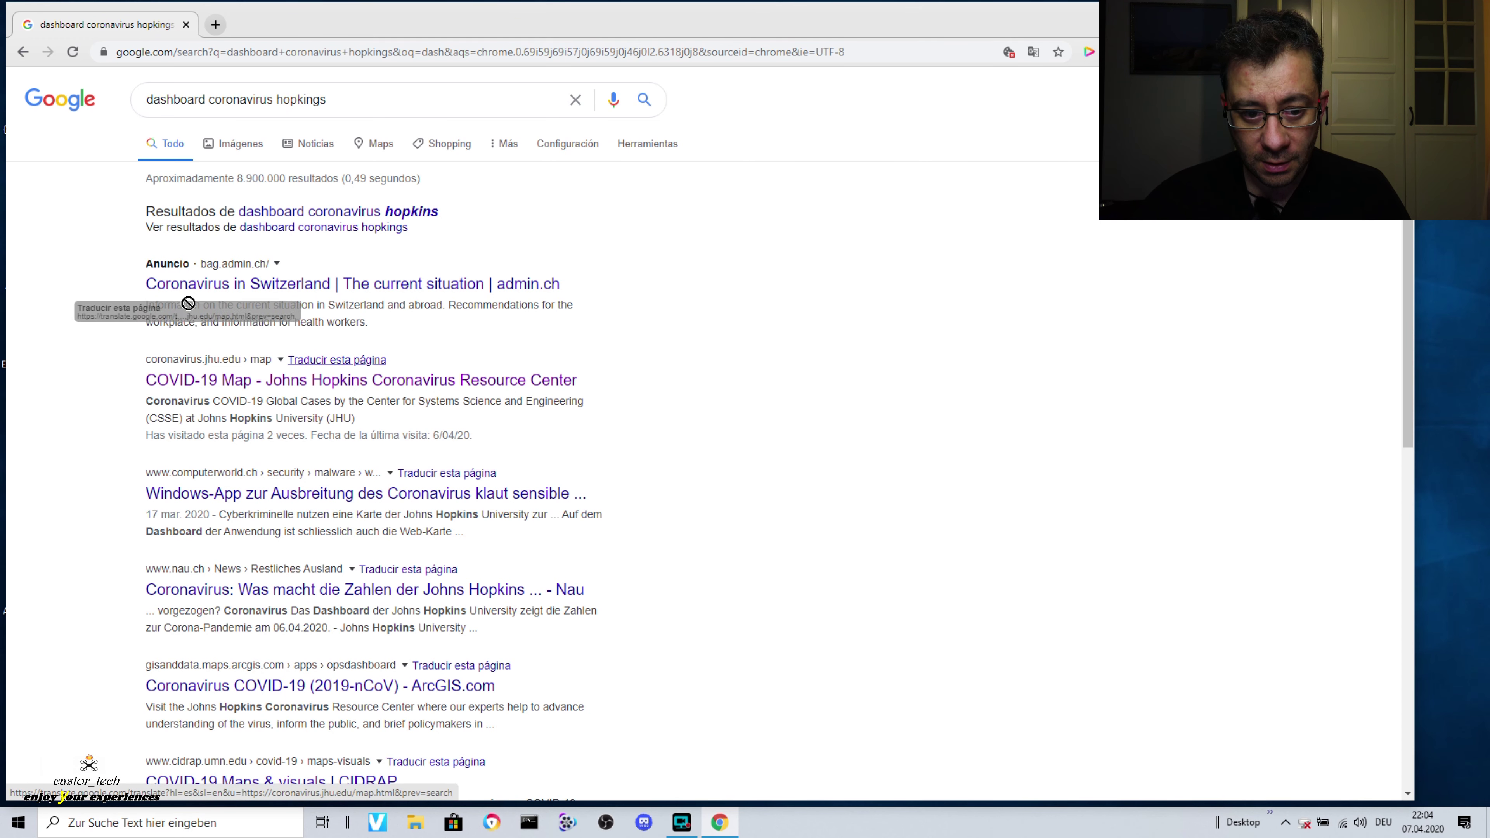
click(194, 382)
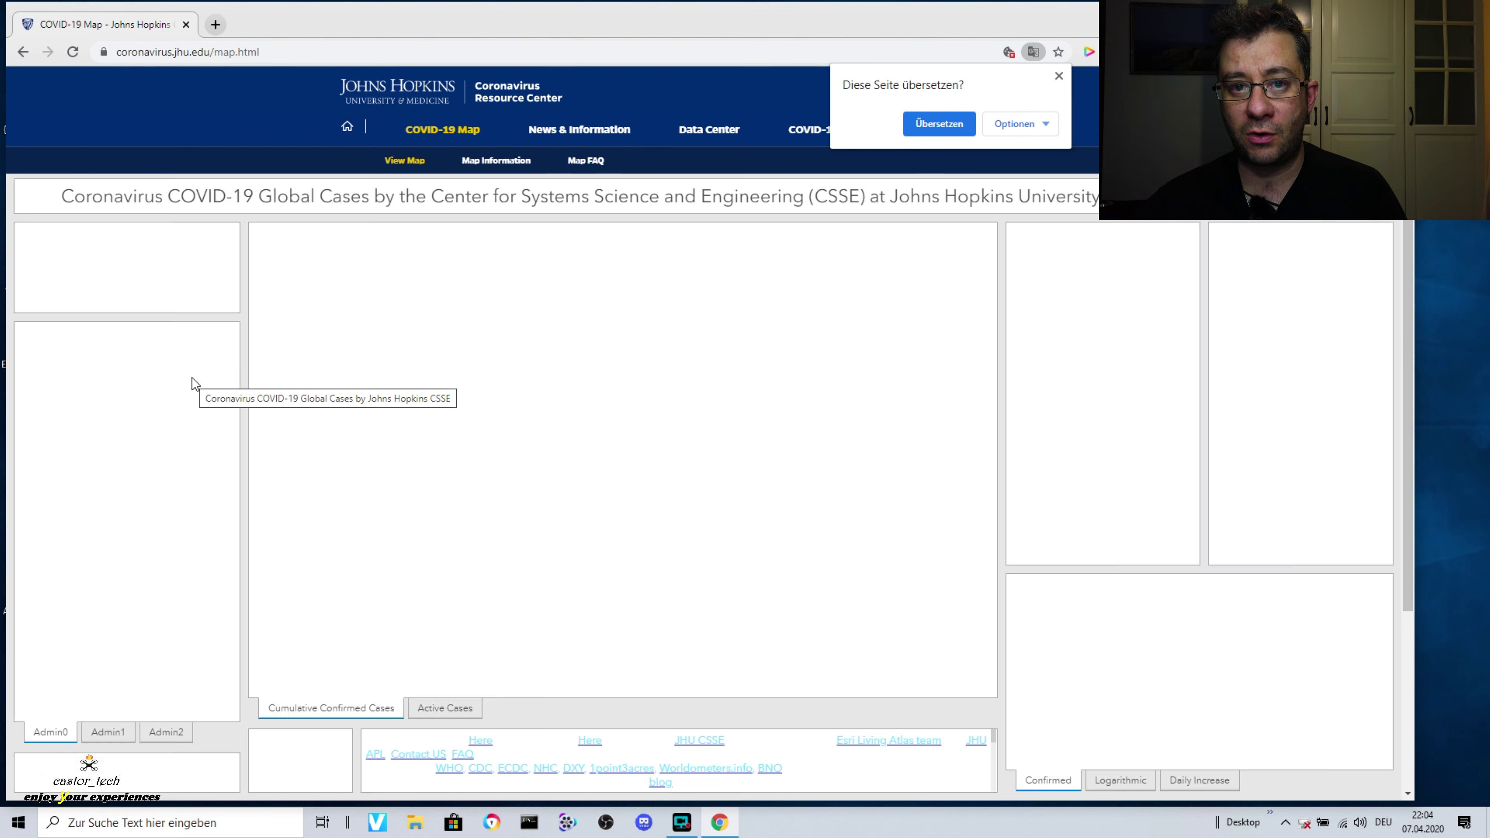
Dismiss the translation prompt, then view the Confirmed chart full-size and restore the dashboard
scroll(192, 378, down, 2)
scroll(192, 378, down, 2)
scroll(235, 391, up, 2)
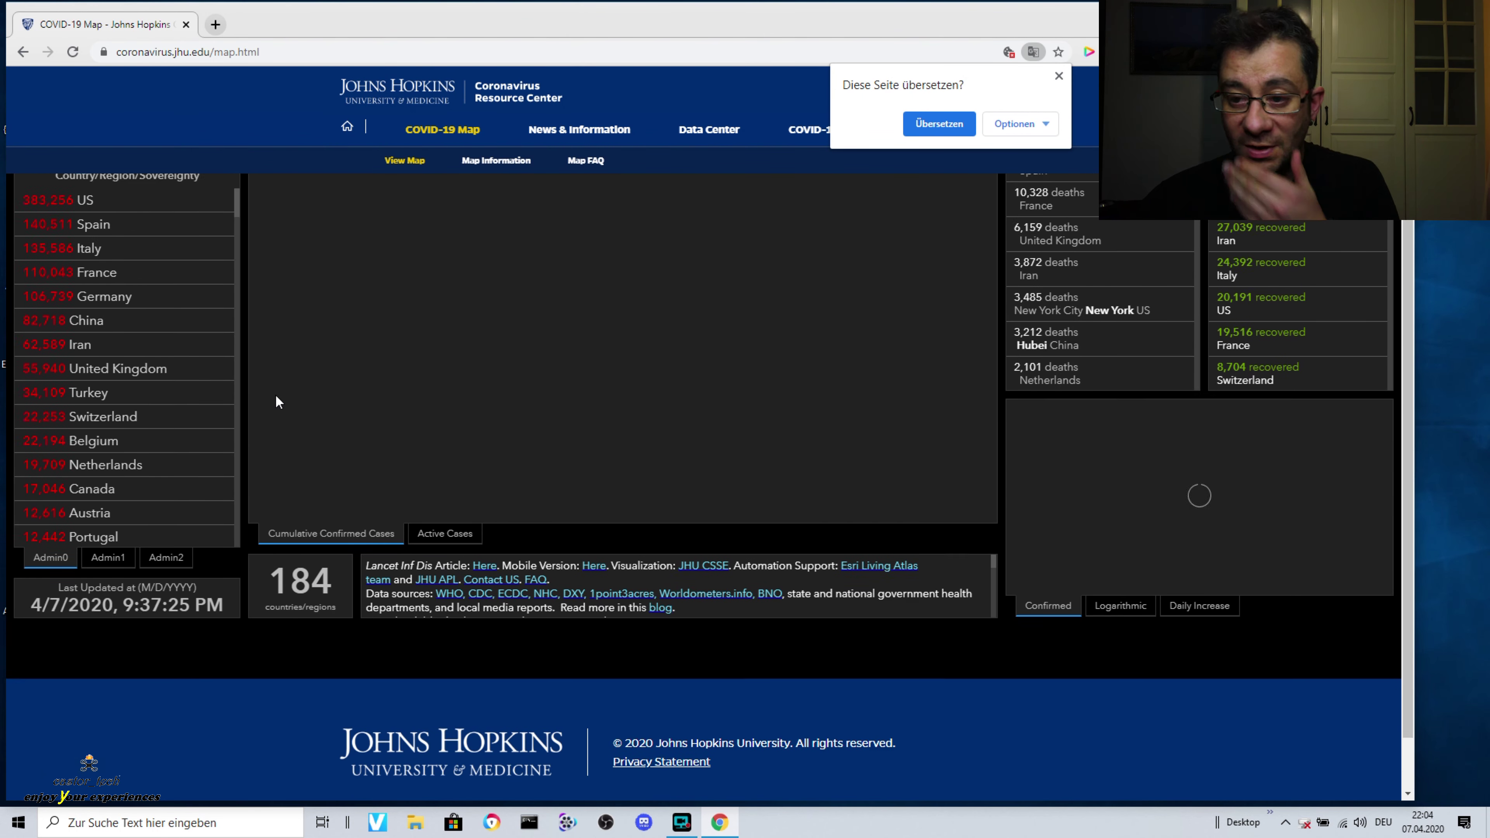
scroll(274, 394, up, 2)
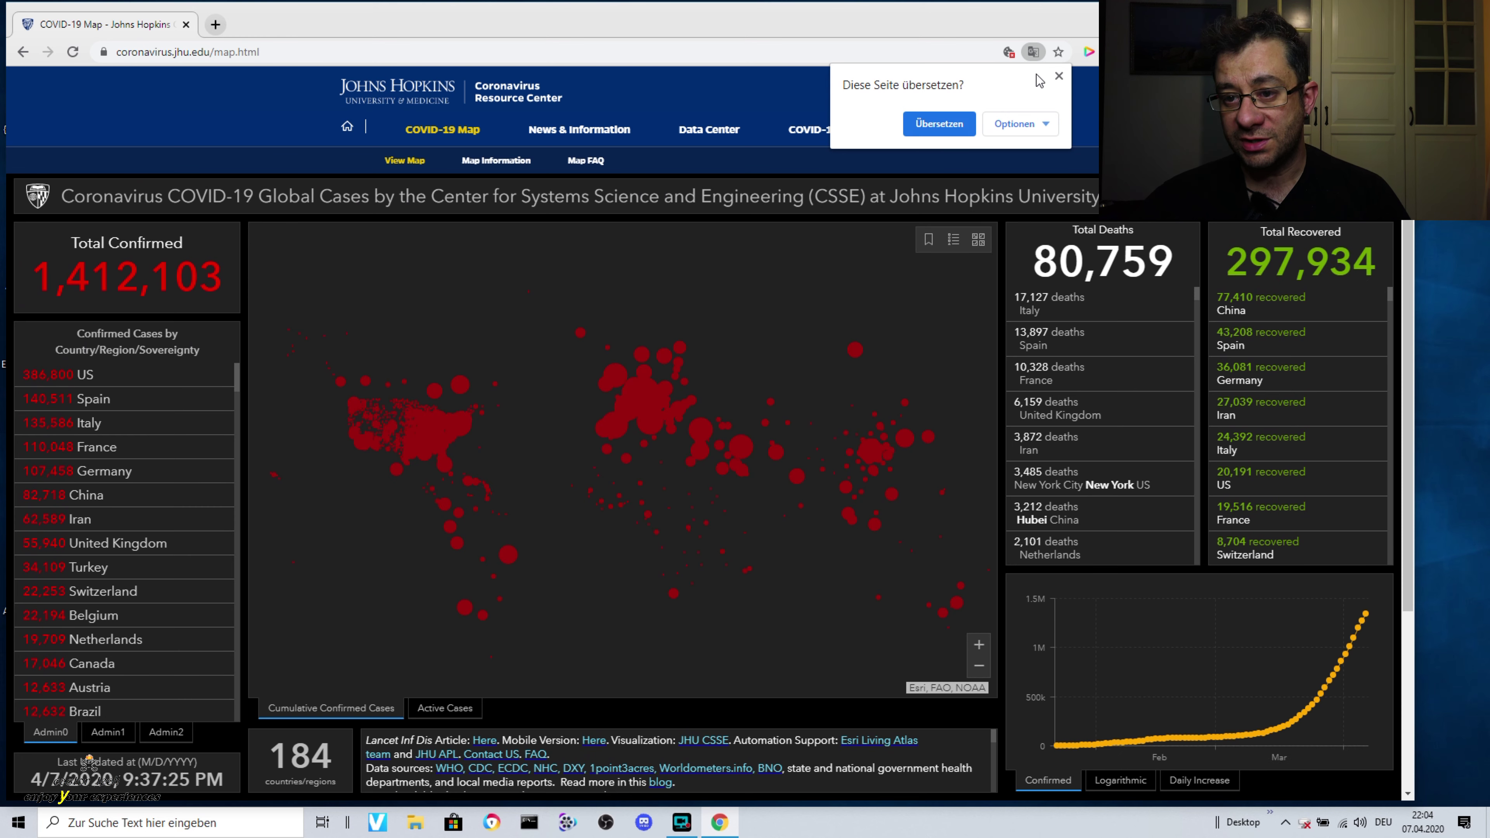
click(1058, 77)
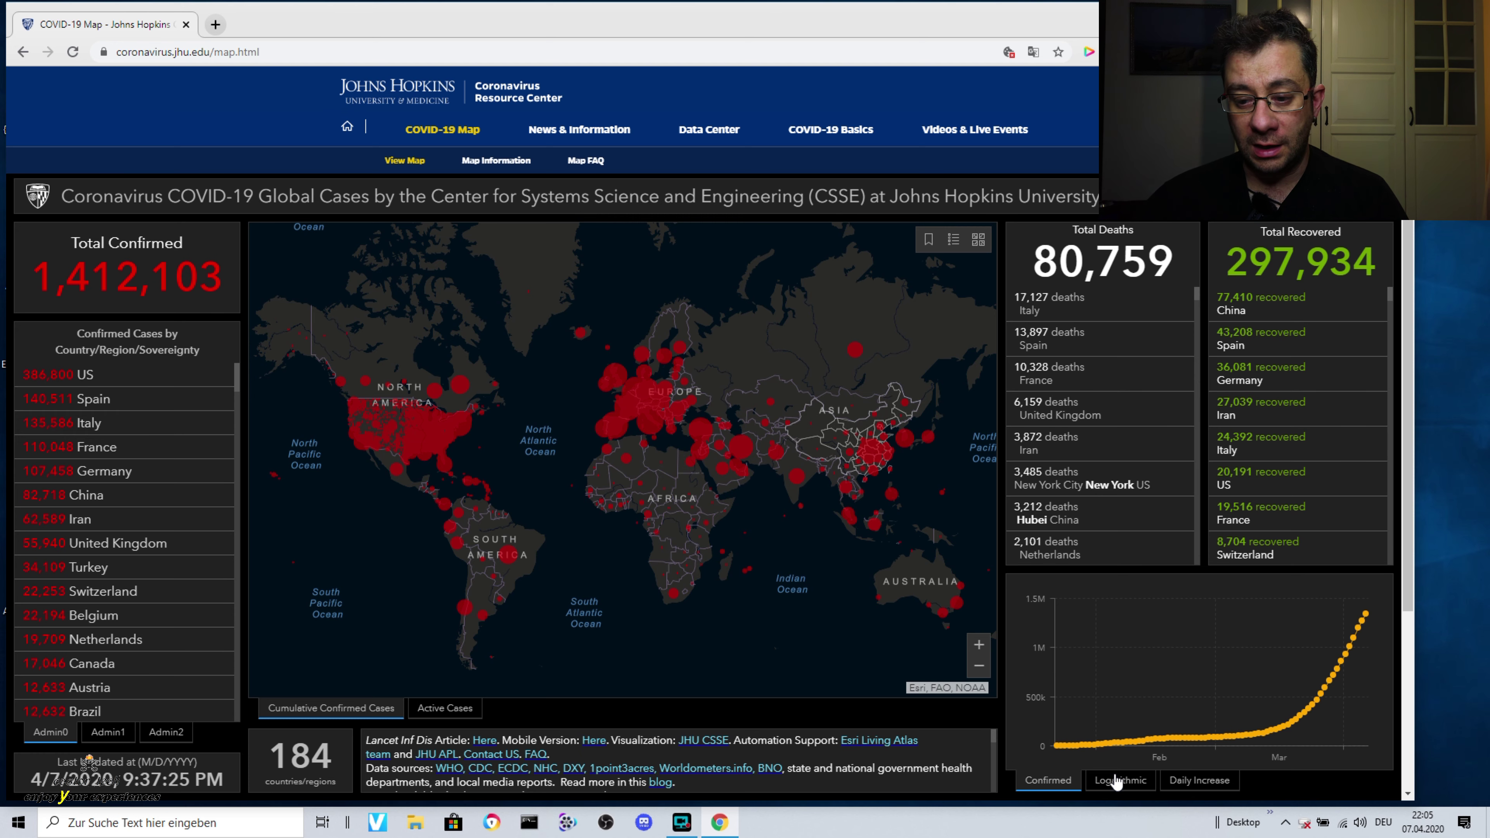
click(1392, 576)
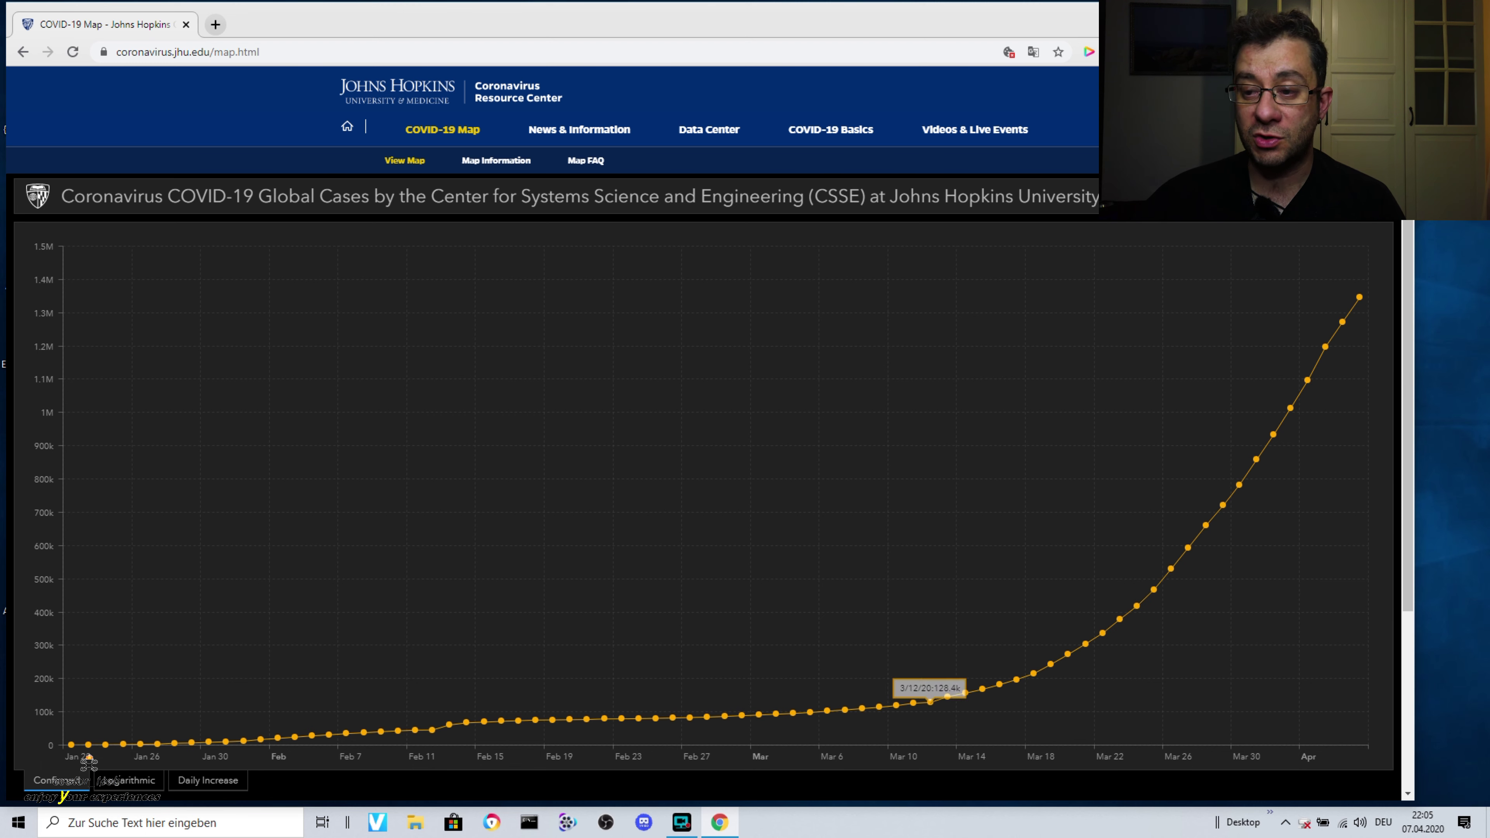
click(1394, 226)
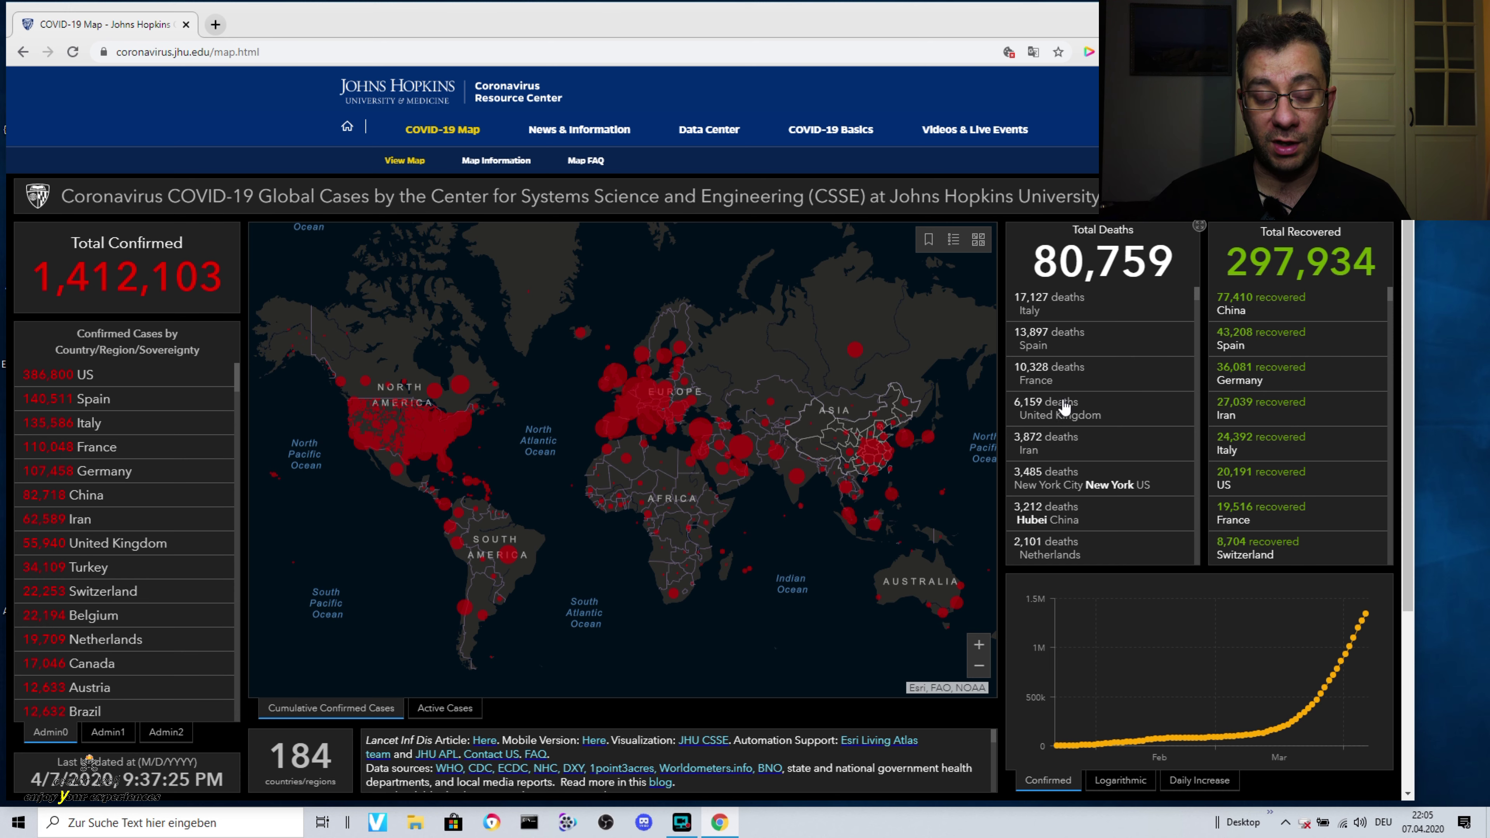
Select Spain and show its Daily Increase chart enlarged to full view
click(152, 400)
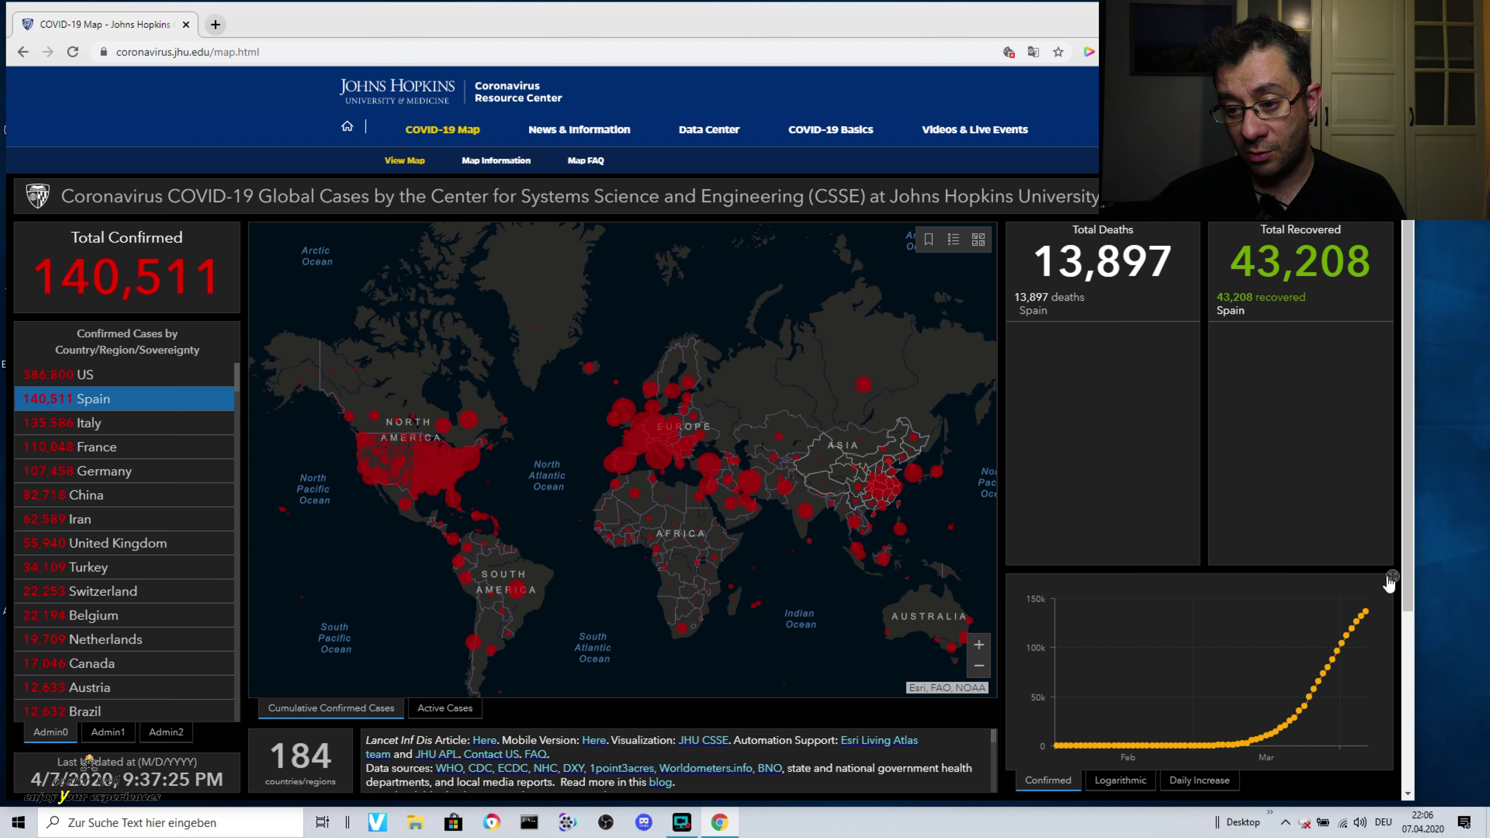
click(1392, 578)
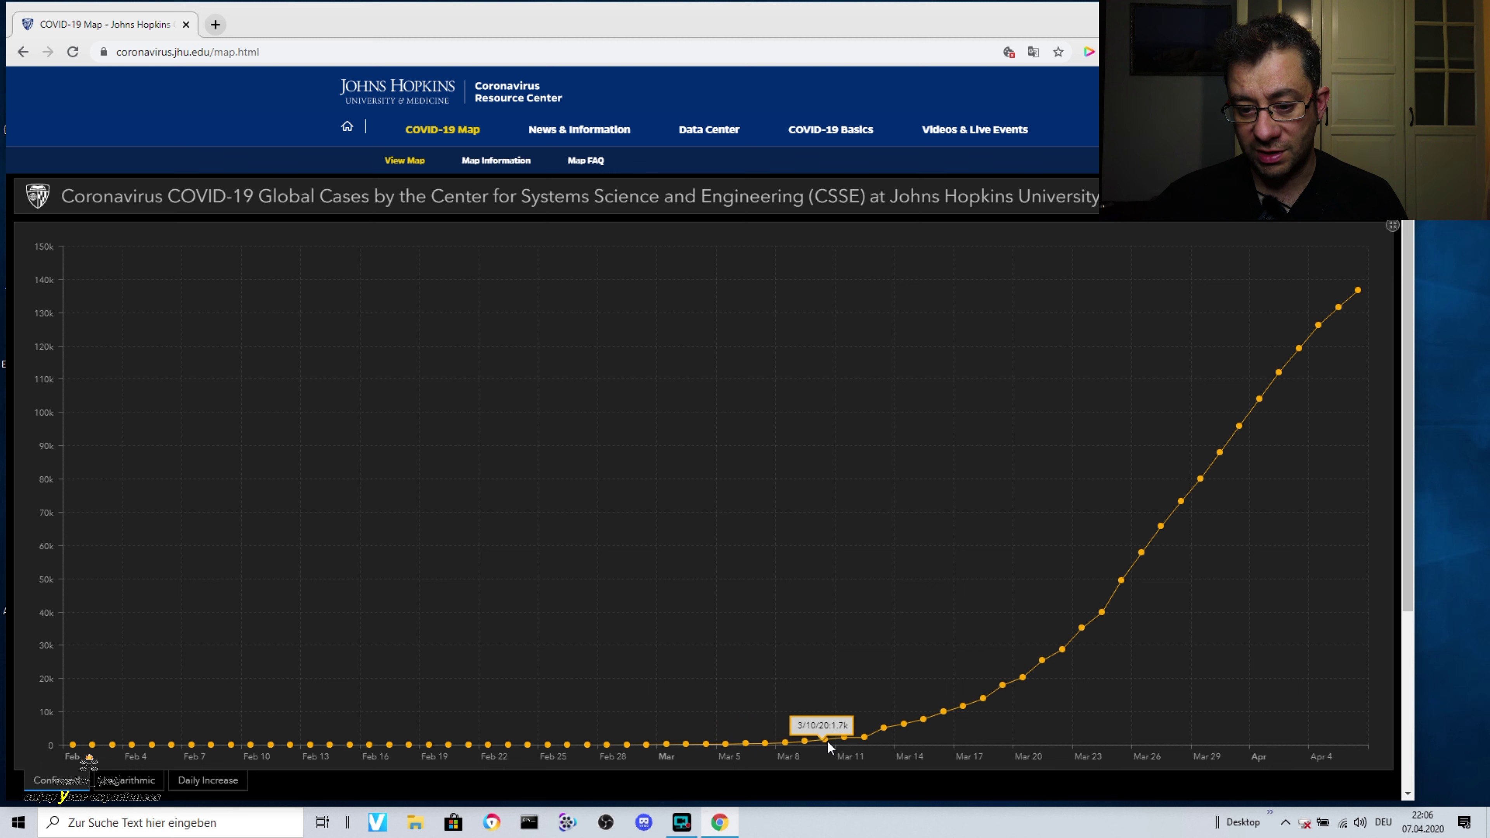
mouse_move(925, 715)
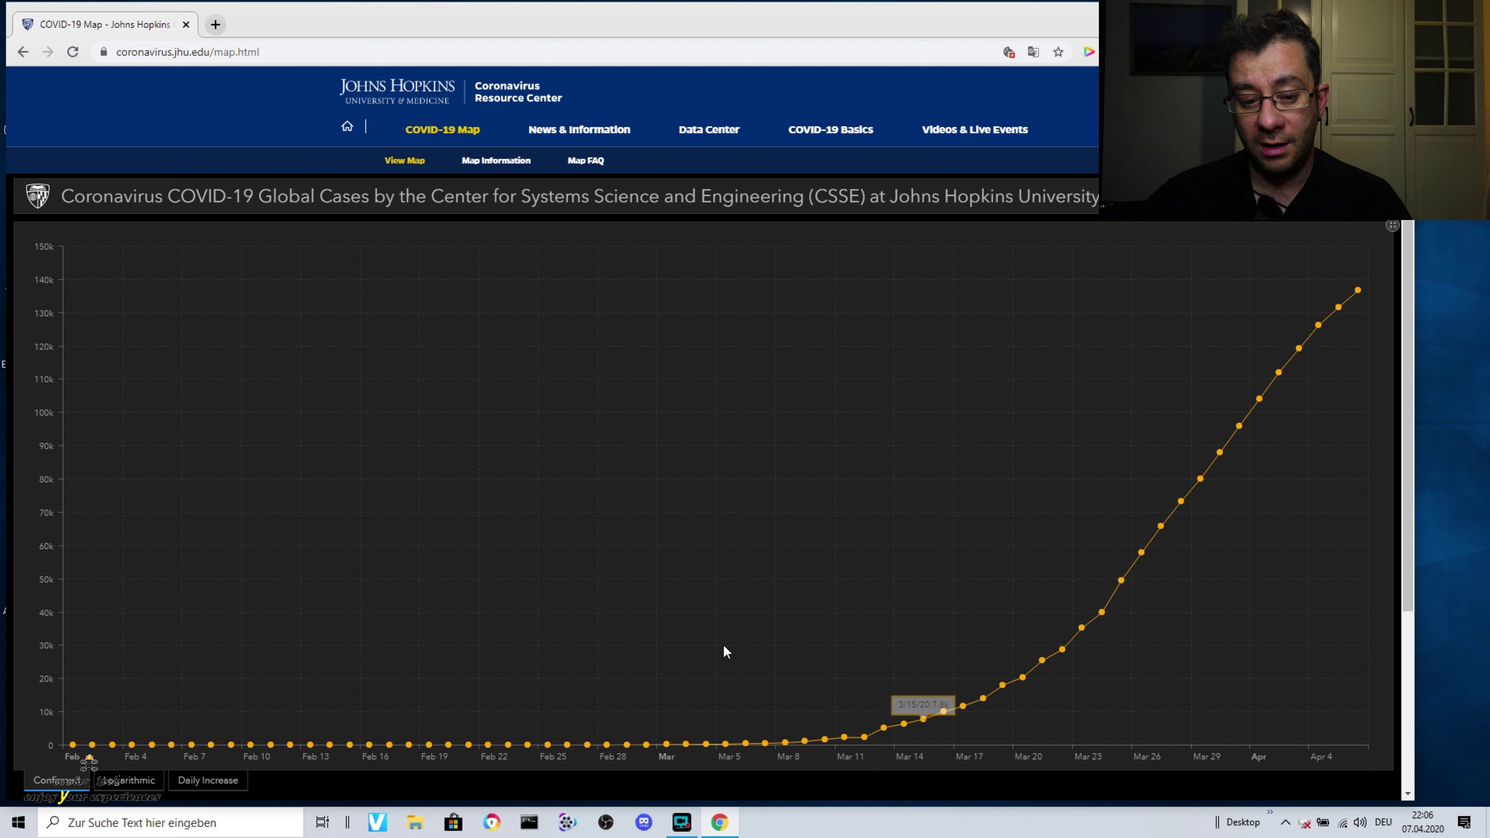
click(182, 789)
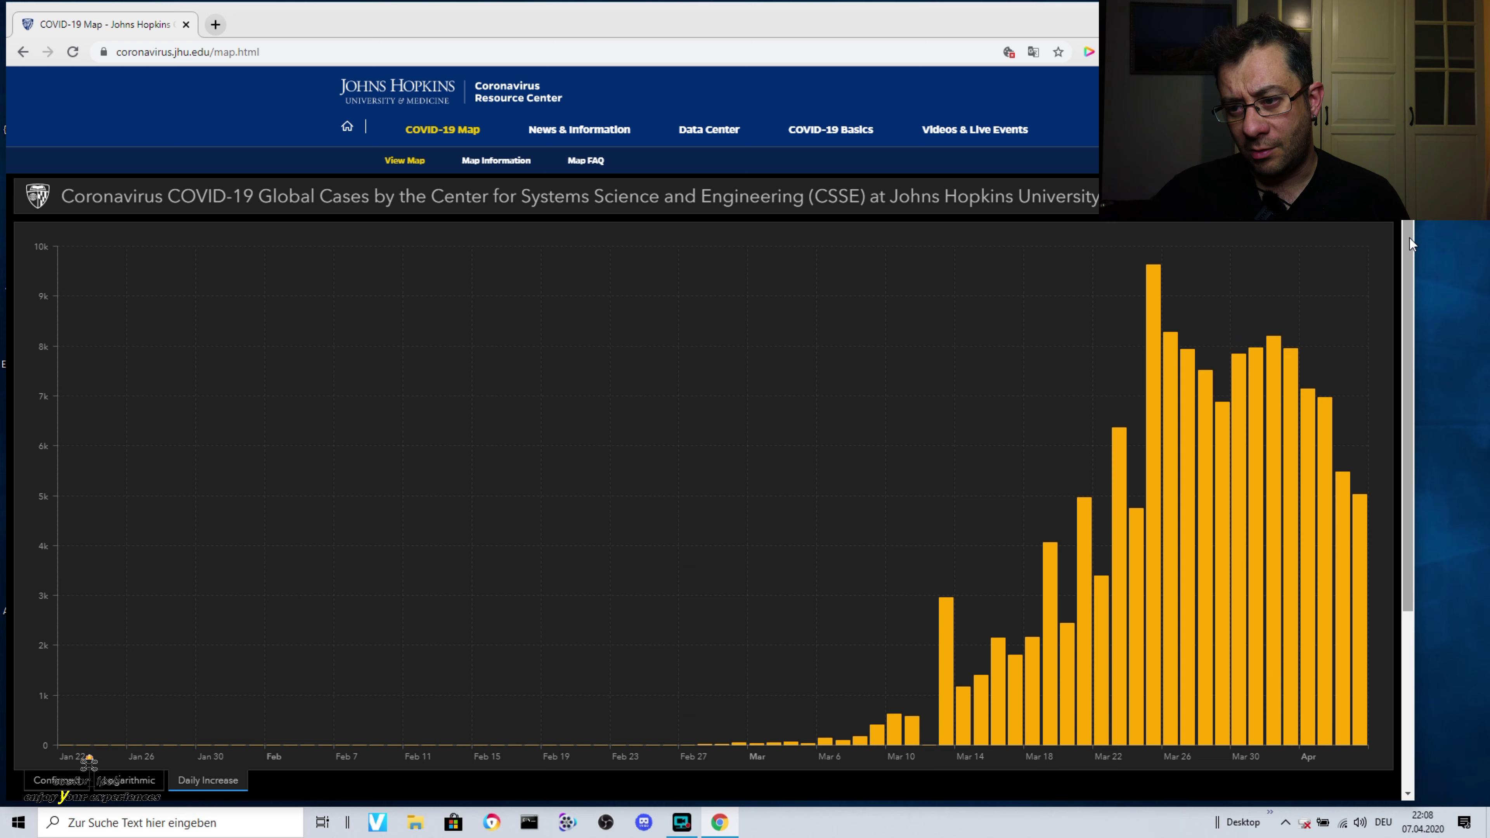
Select Italy and compare its Confirmed and Daily Increase charts, enlarging then restoring the view
click(1392, 225)
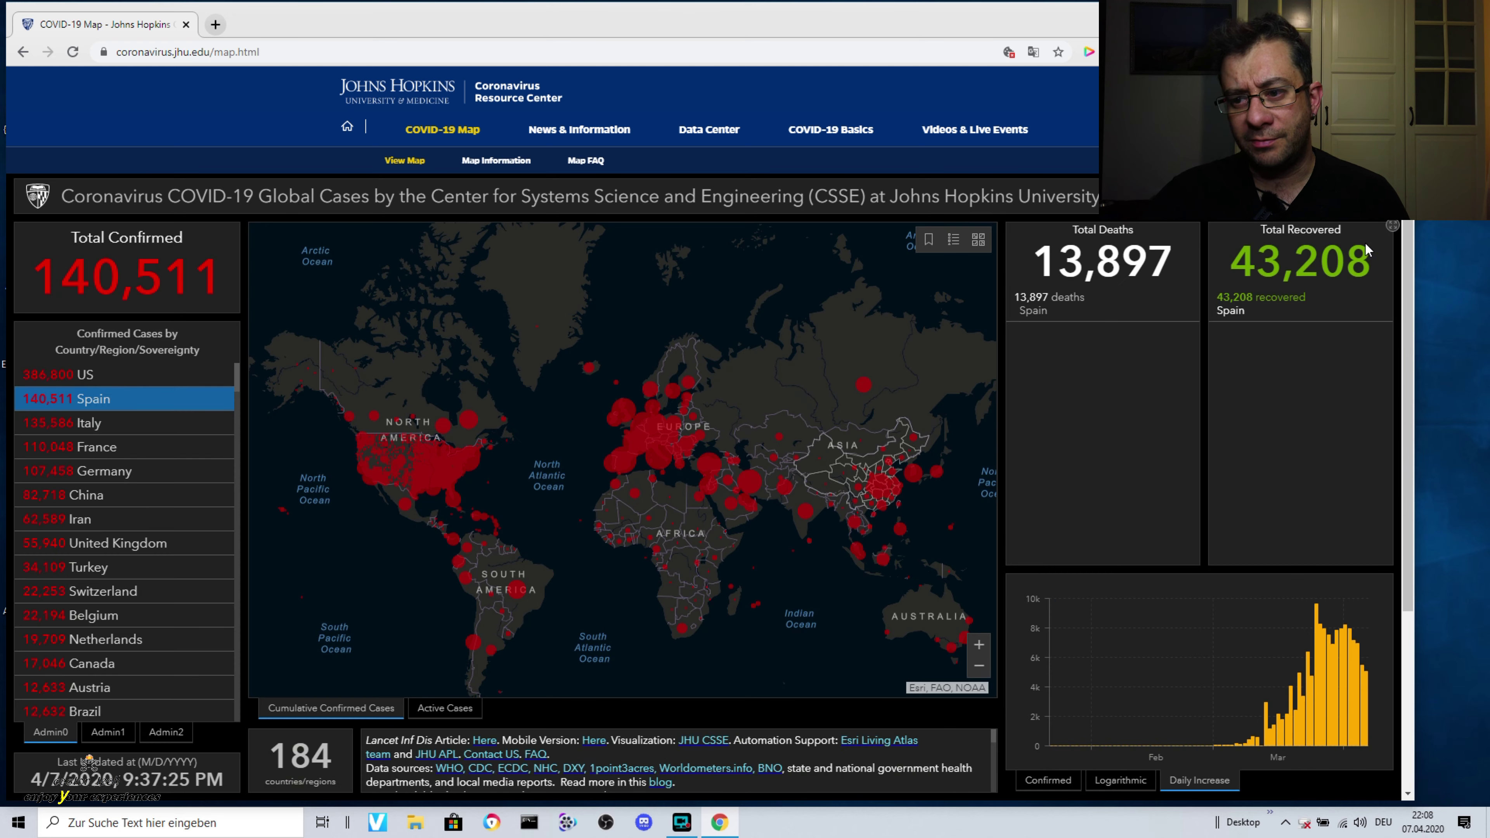
click(110, 422)
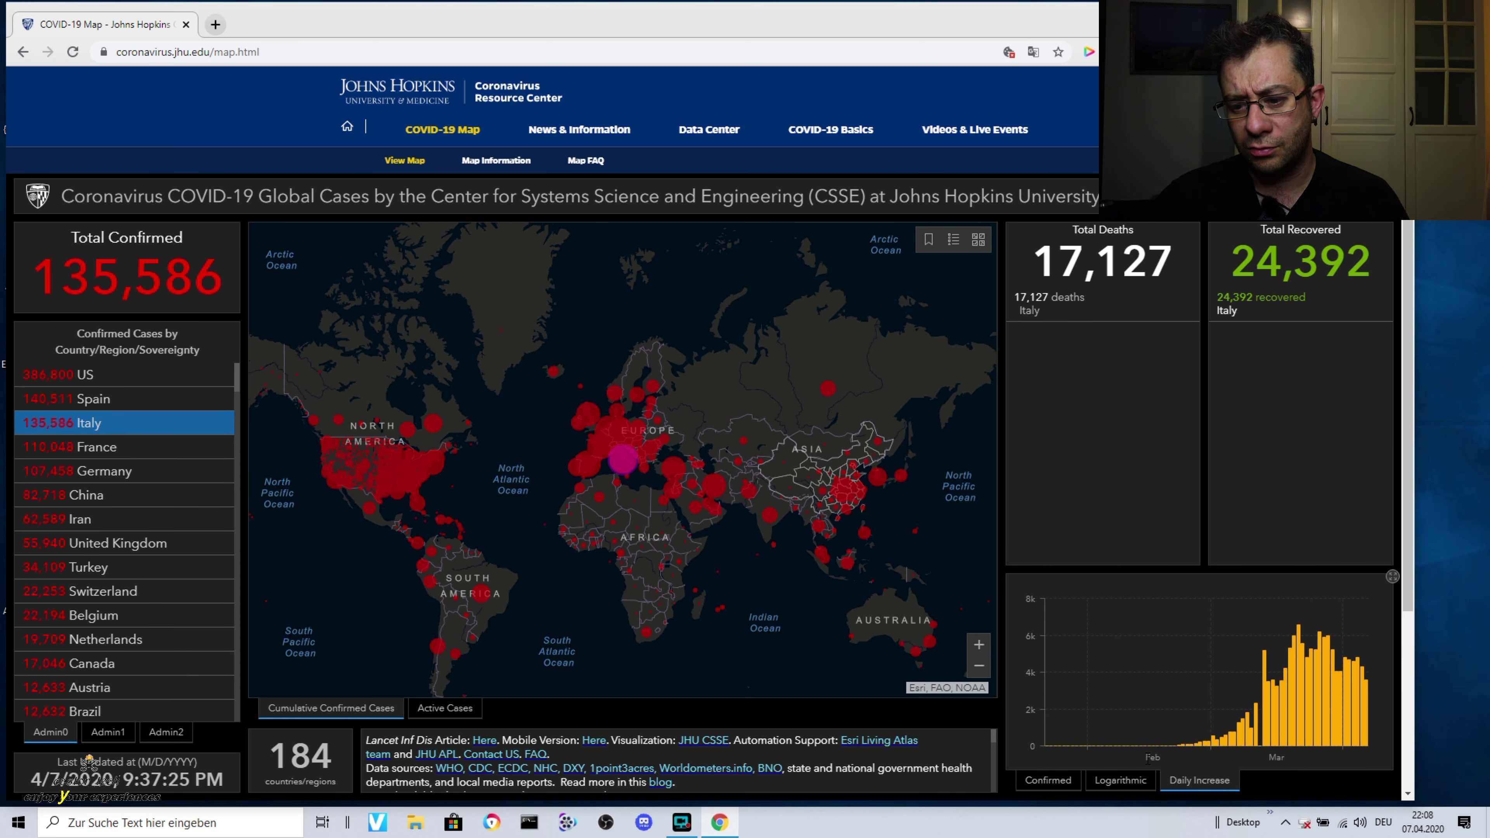
click(129, 424)
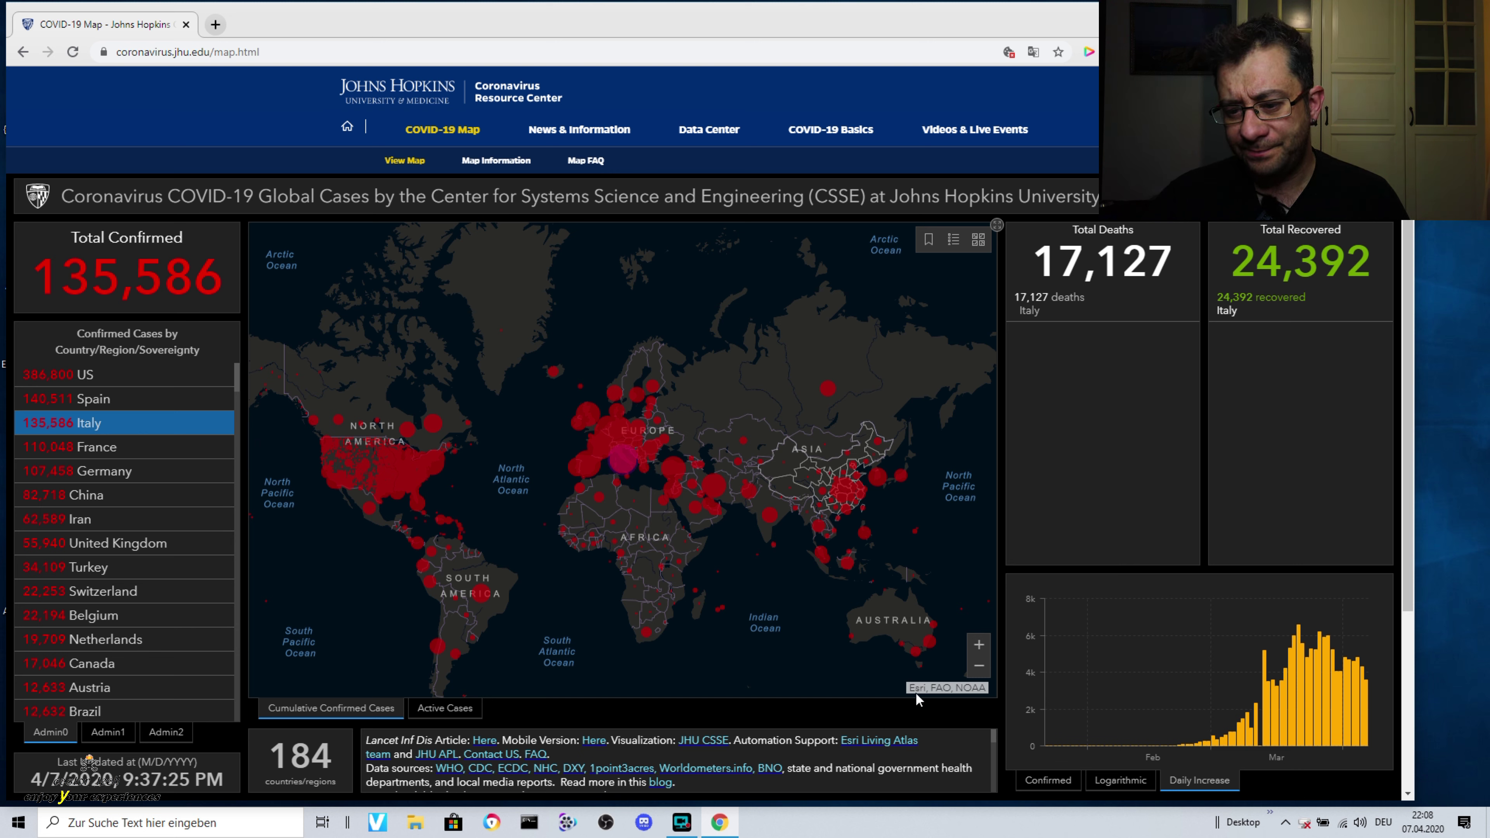
click(1038, 780)
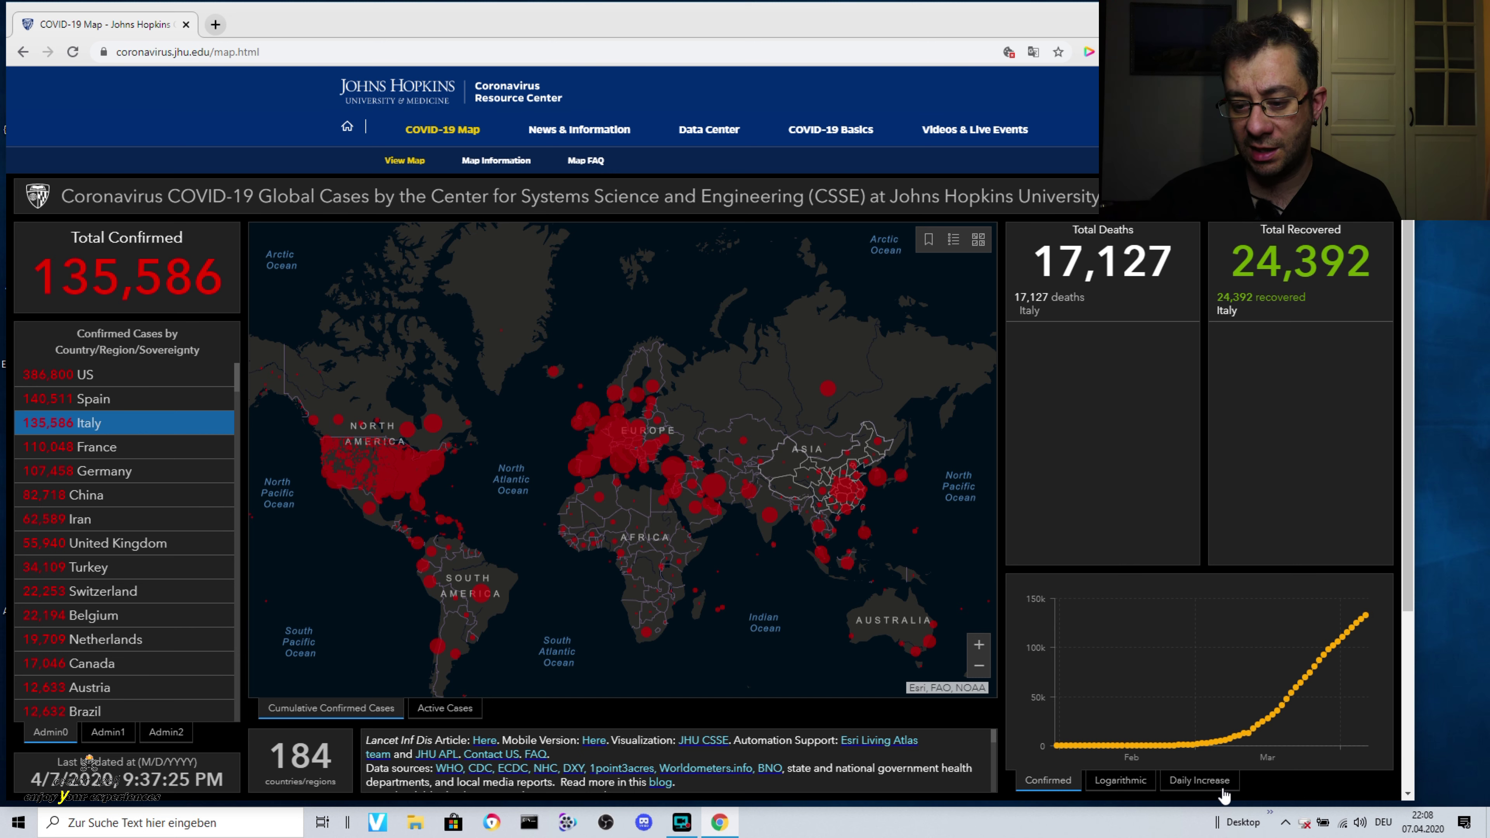
click(1203, 780)
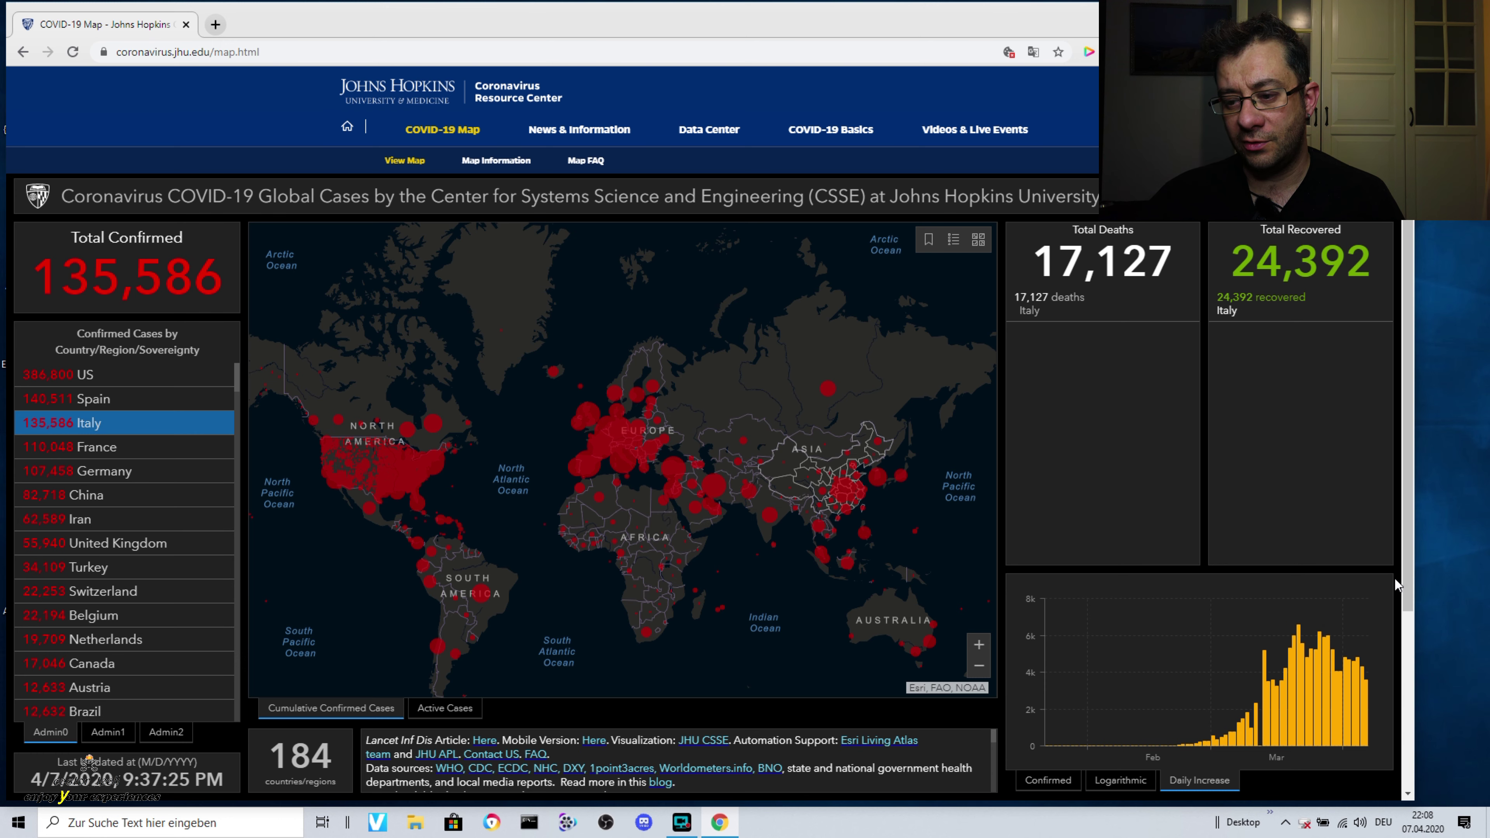
click(1390, 581)
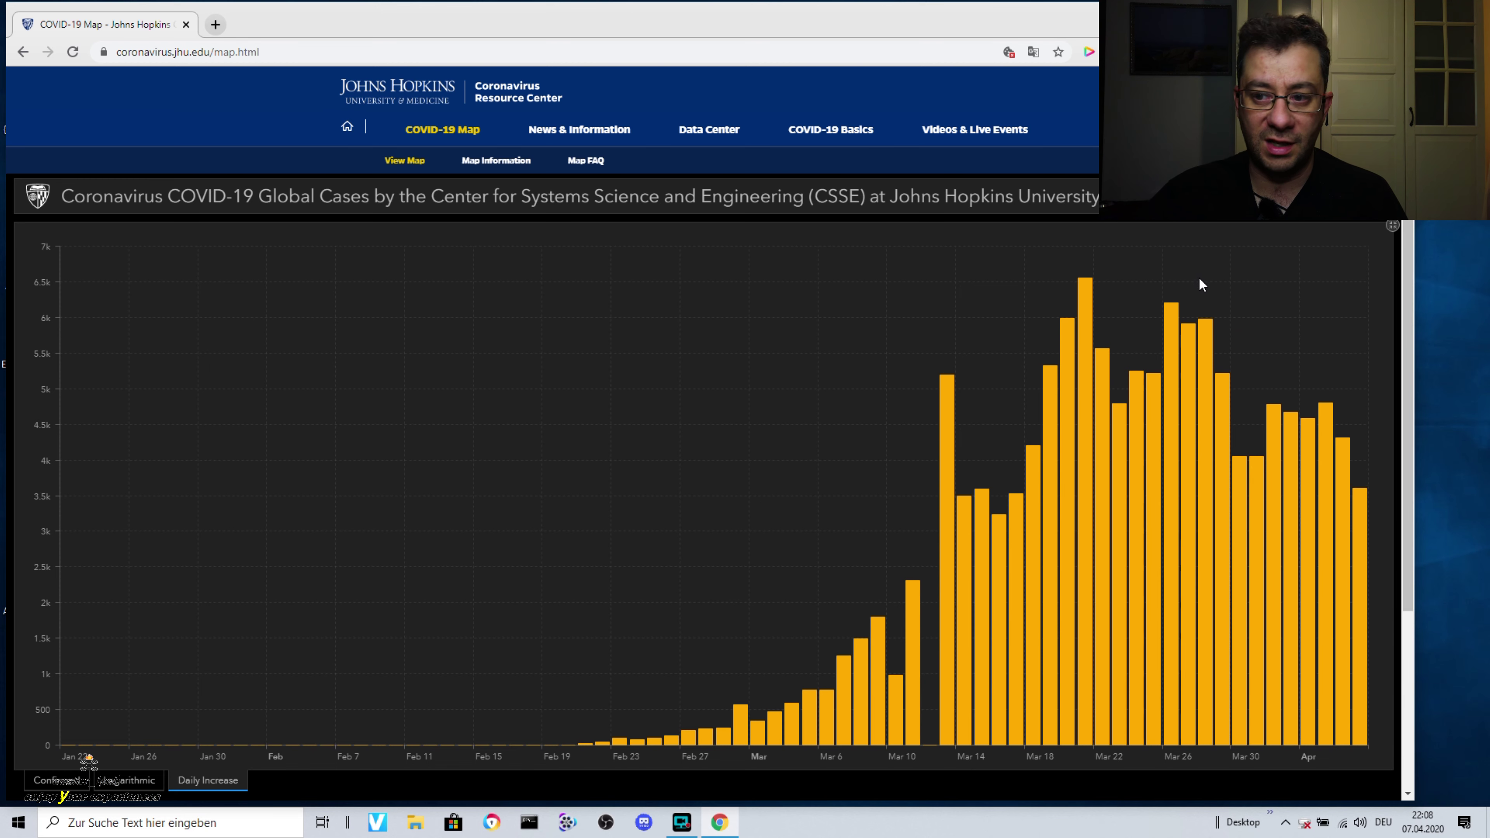
click(1391, 227)
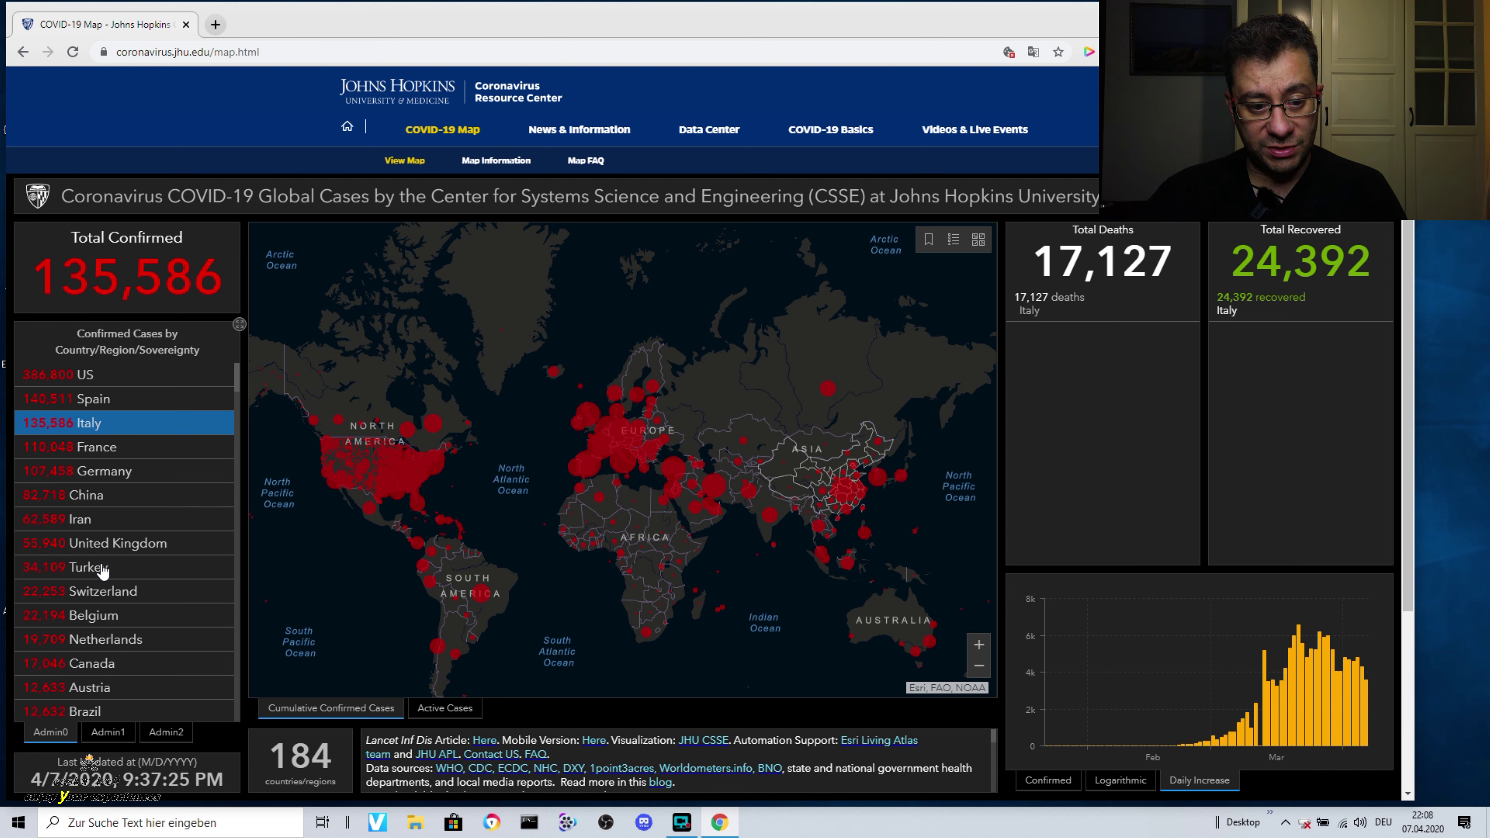
Select Switzerland in the Confirmed Cases by Country list to show its figures
click(105, 593)
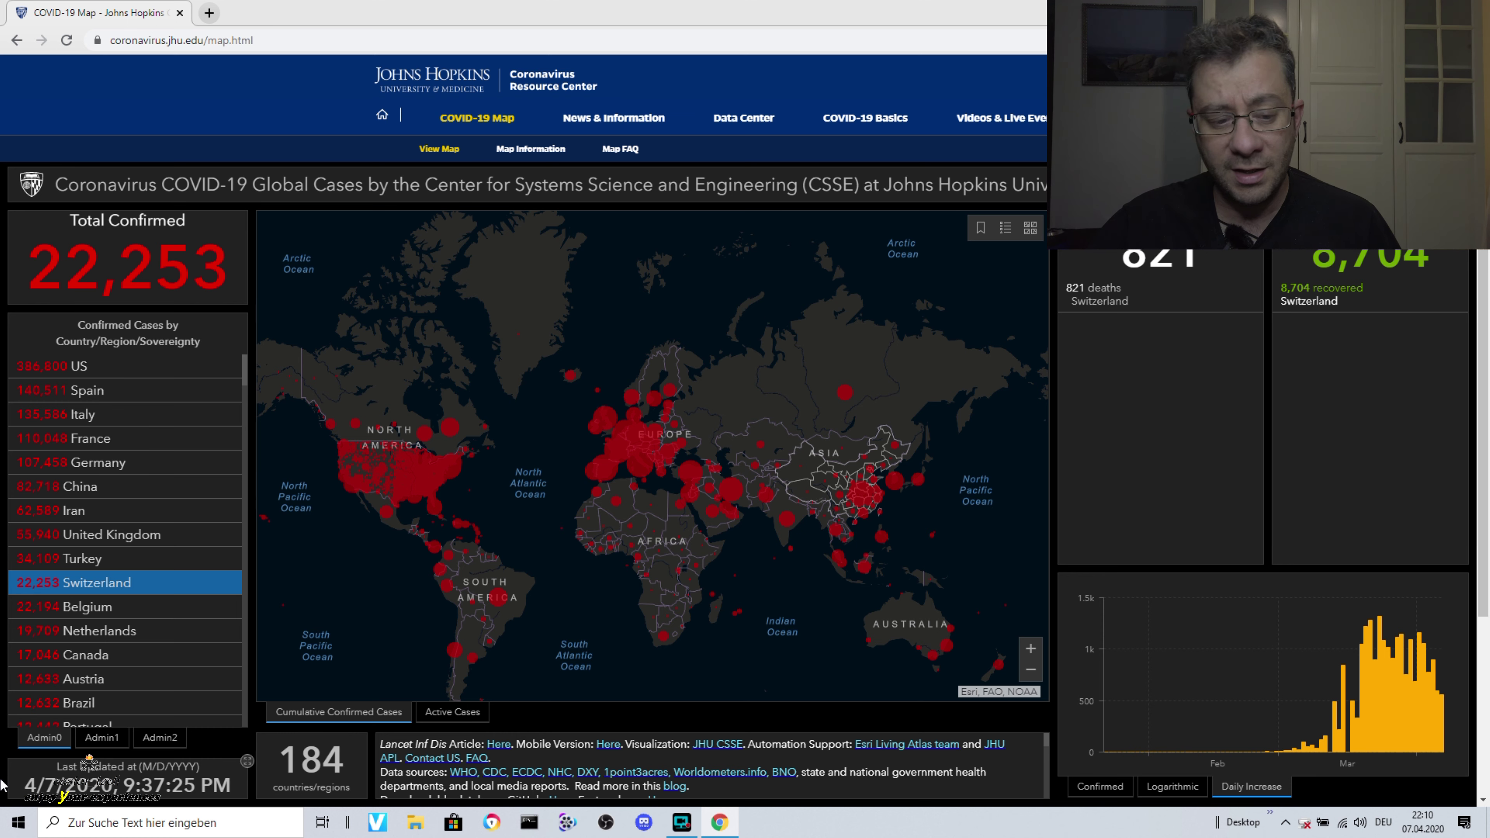
Launch Excel and create a new blank workbook
click(27, 822)
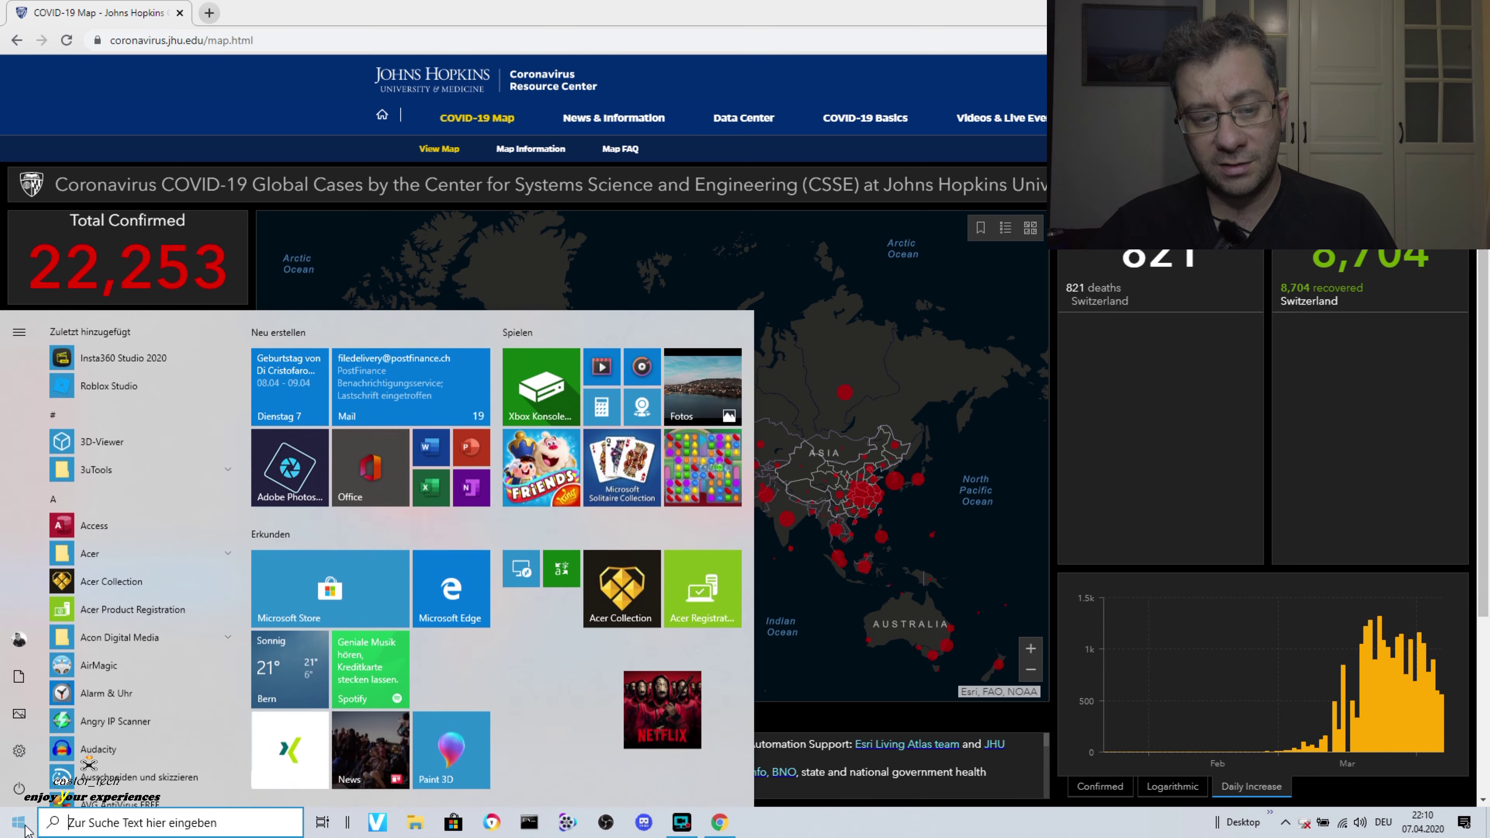
text(exc)
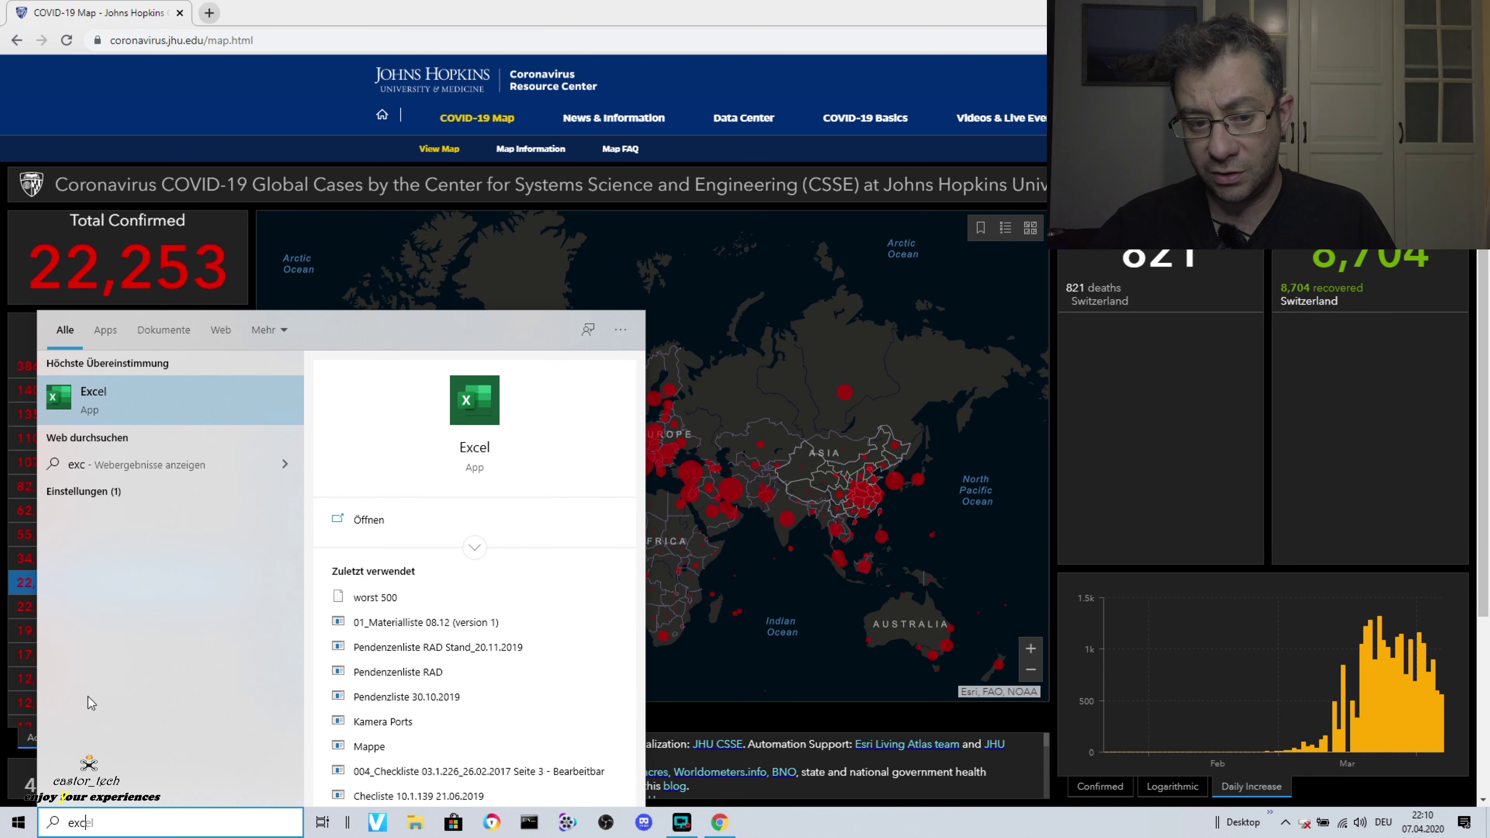
click(129, 395)
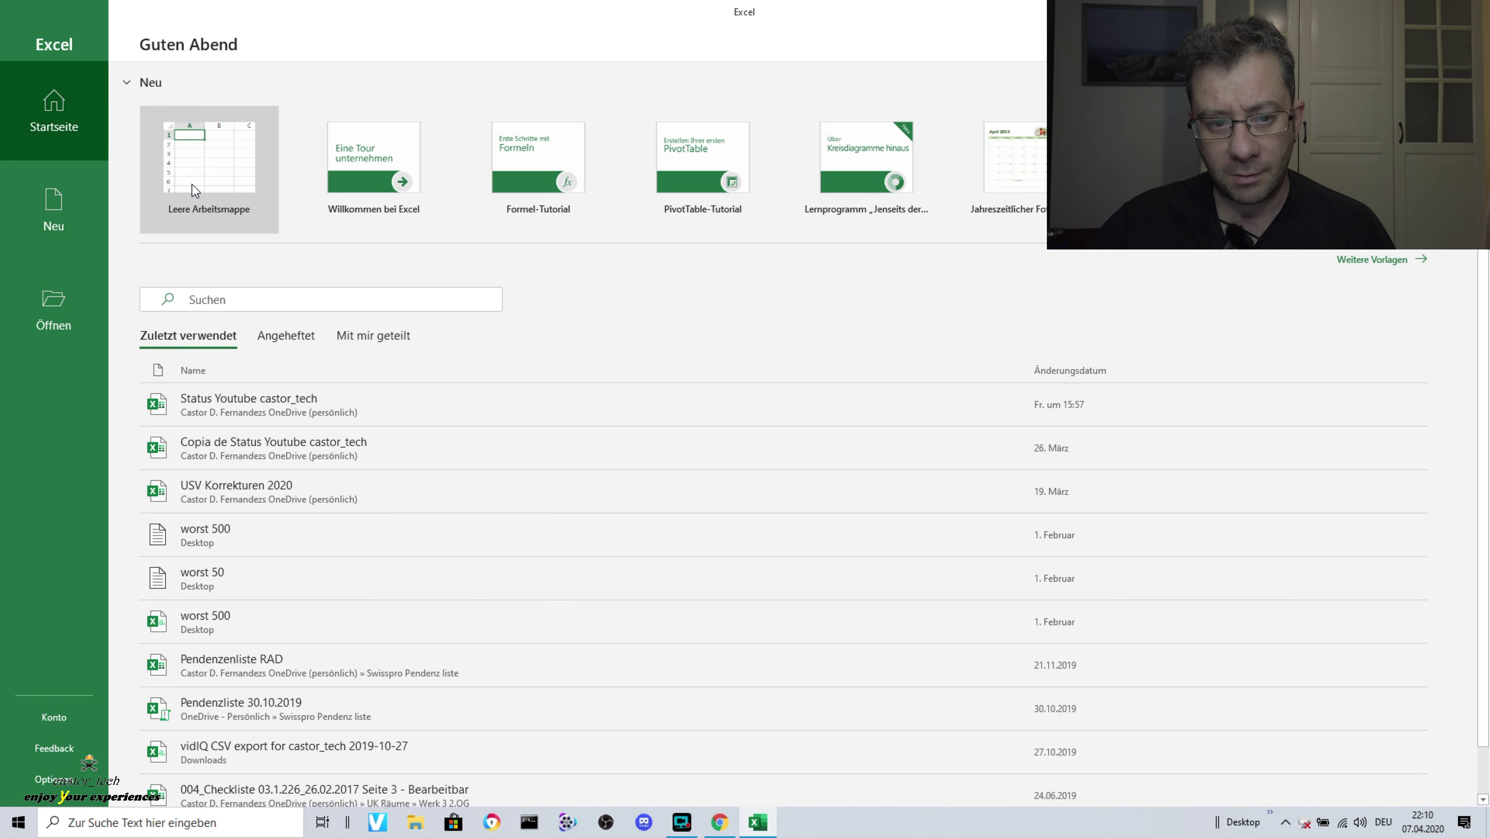
click(194, 189)
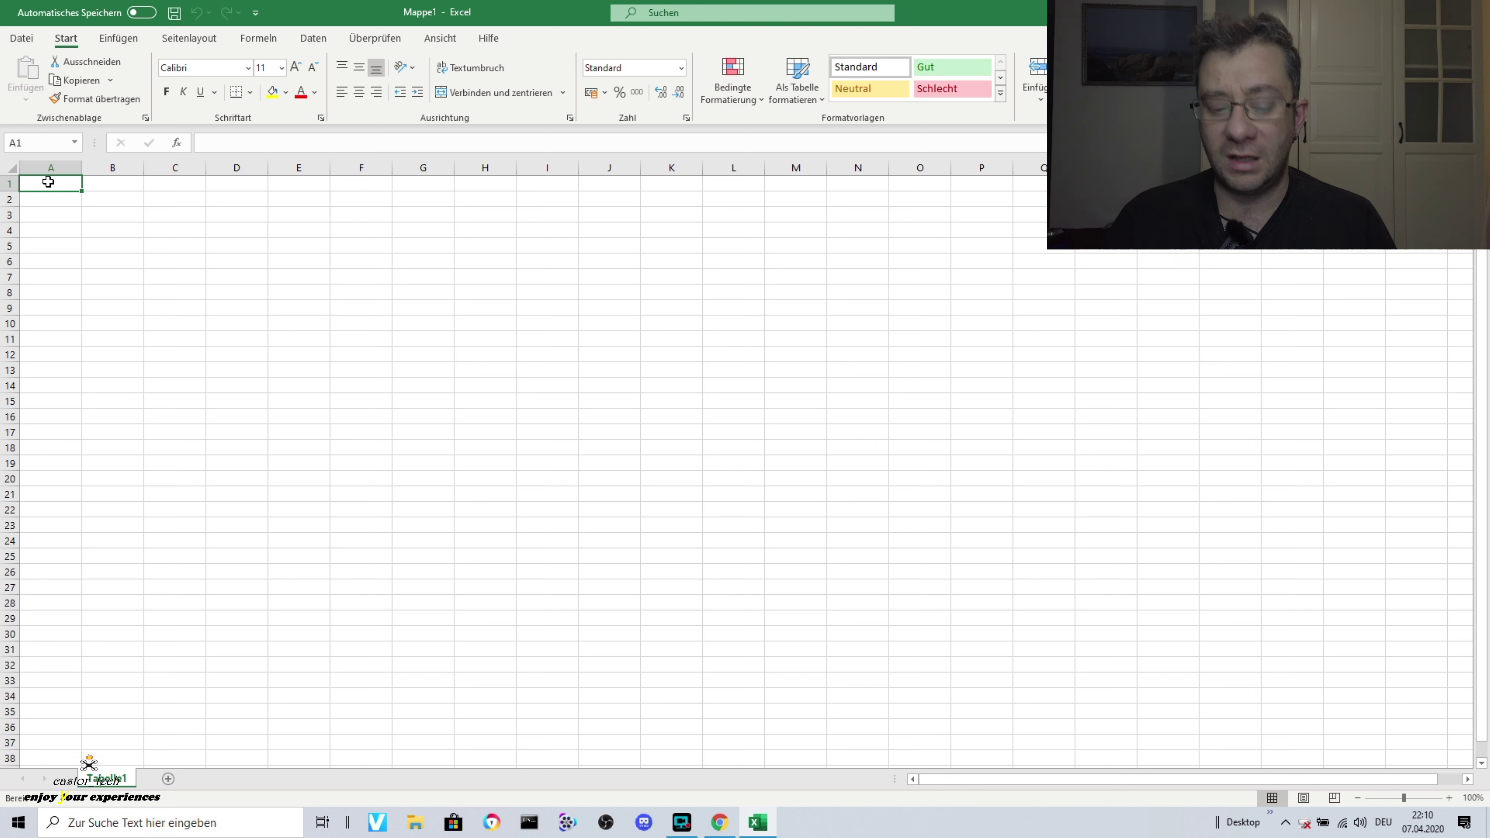
Enter the header 'fecha' in A1 and open Format Cells for A2:A23
text(fecha)
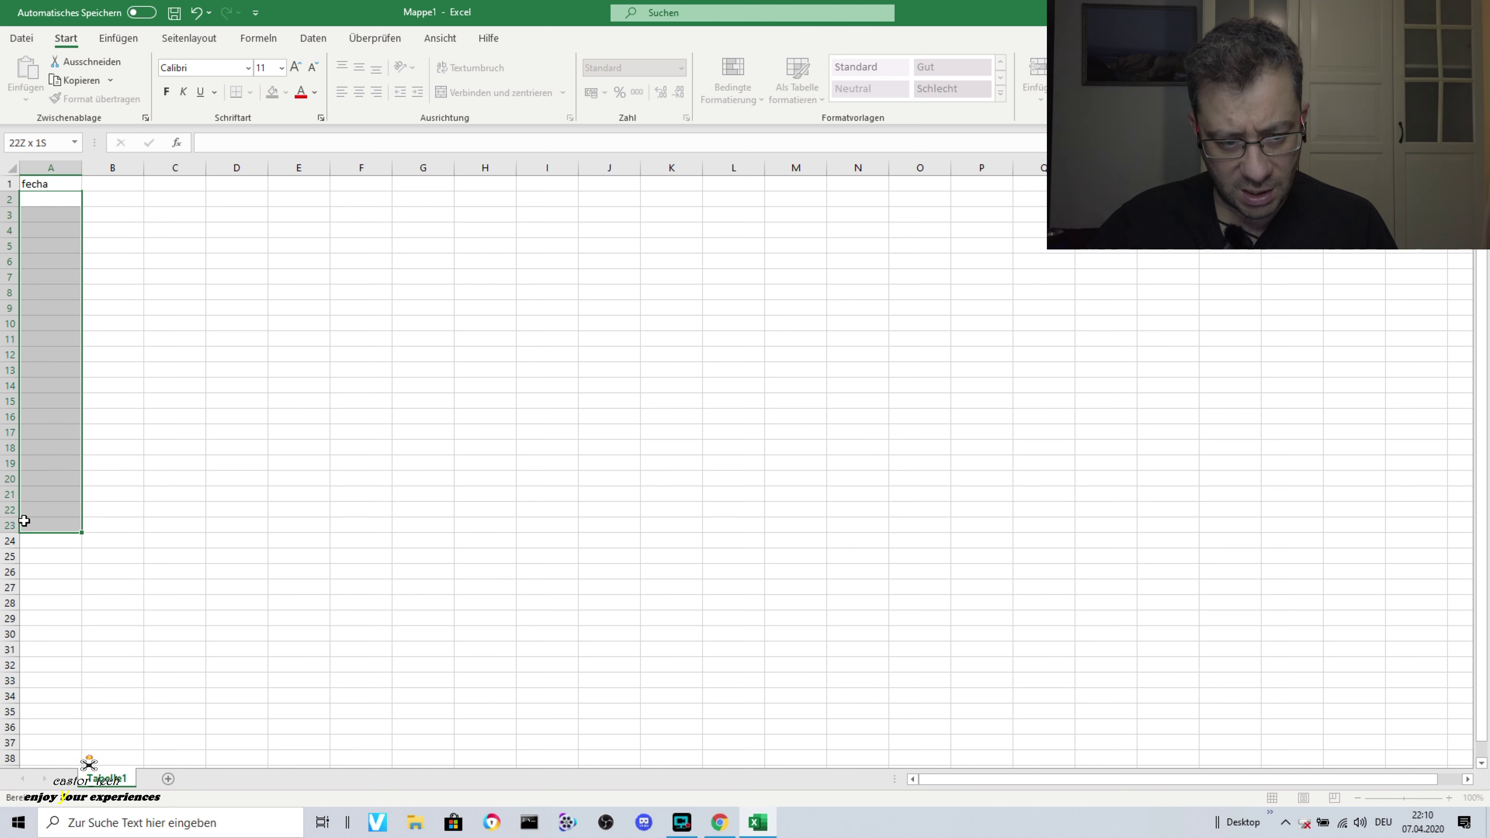
drag(20, 477, 23, 524)
right_click(64, 361)
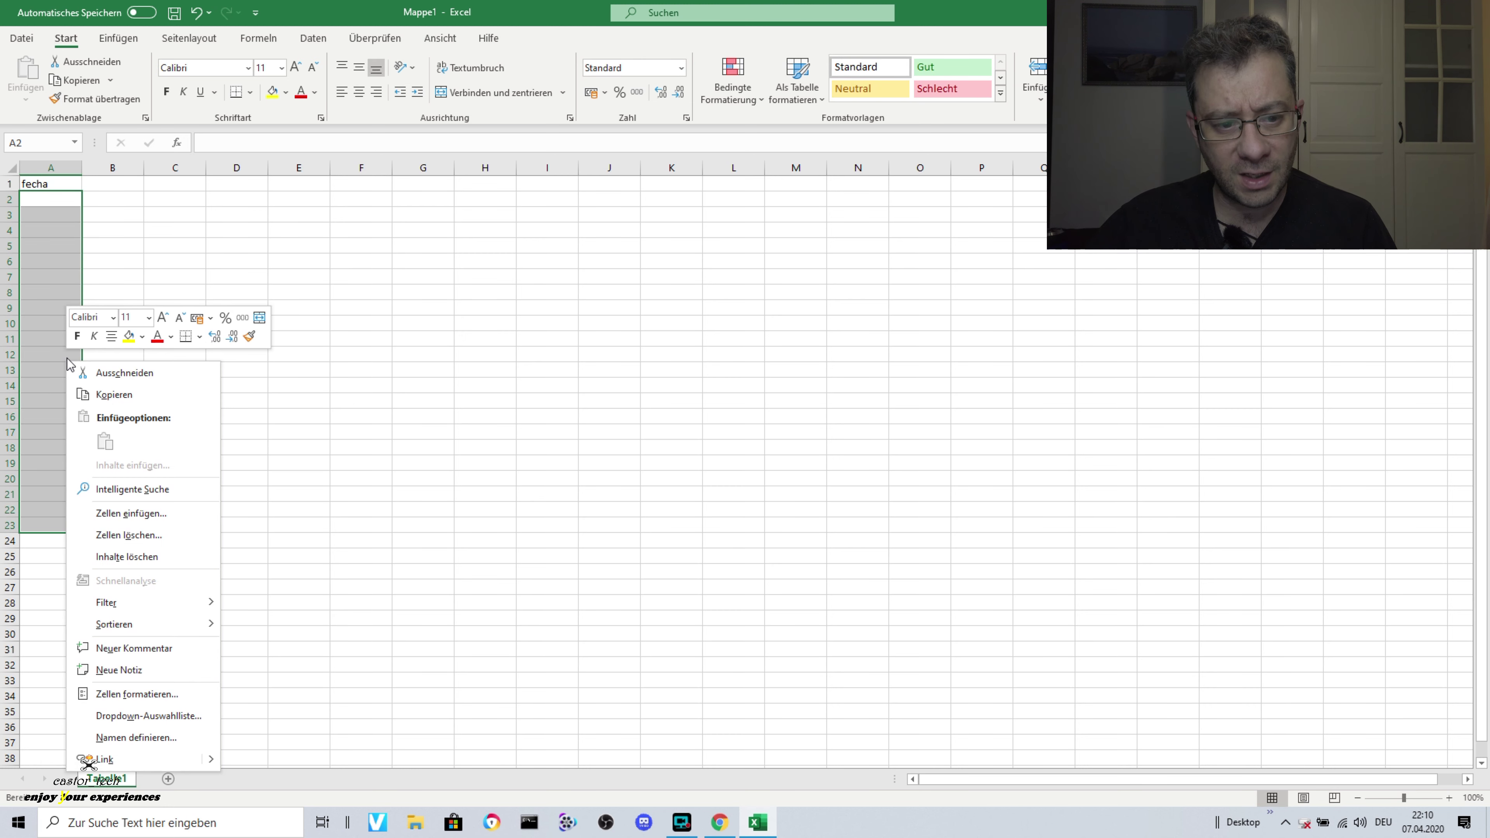
click(145, 695)
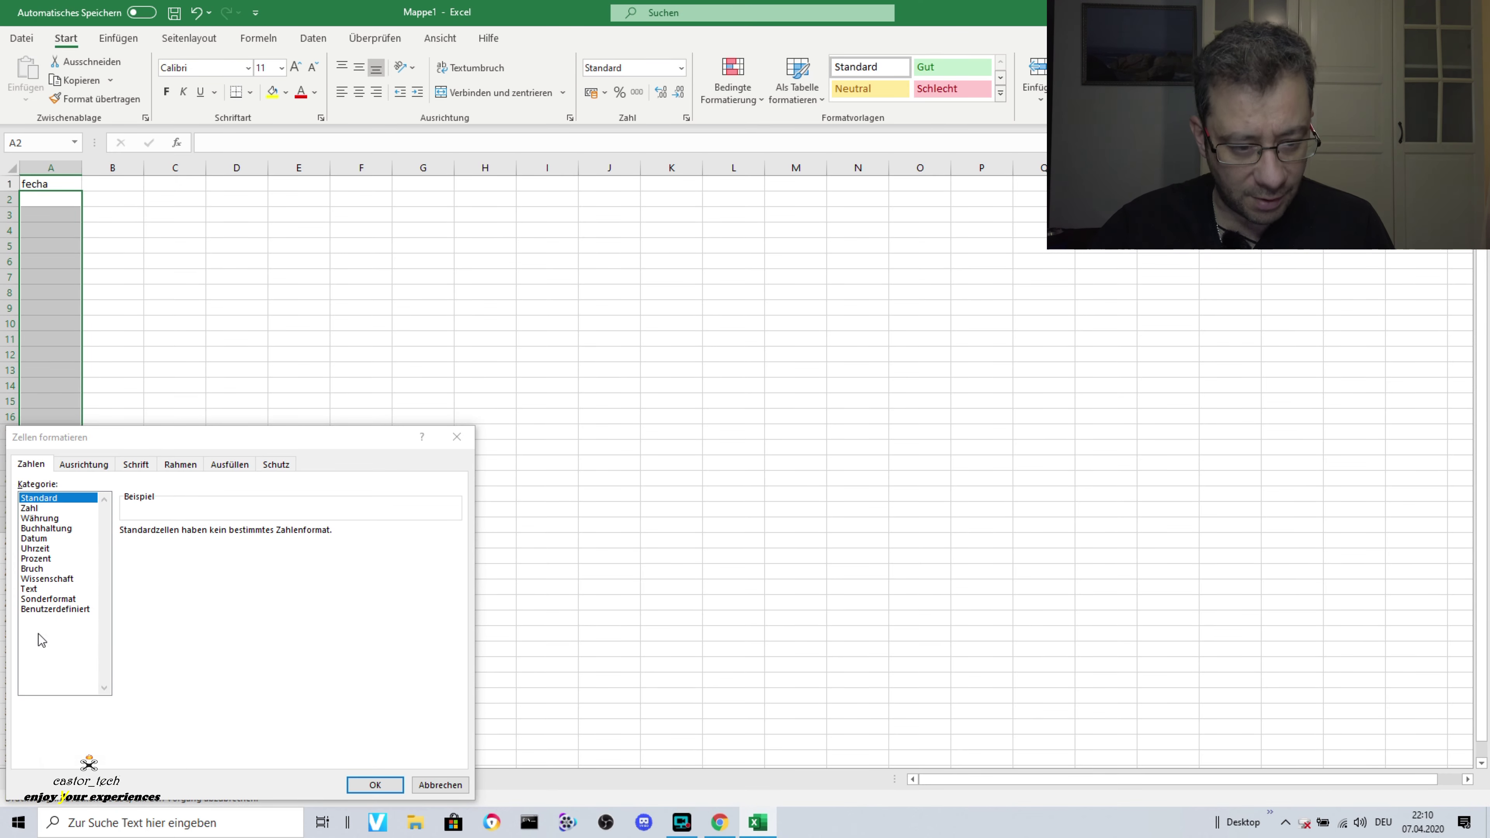
Format A2:A23 with the Datum category and the 14. 3. 12 type
click(44, 540)
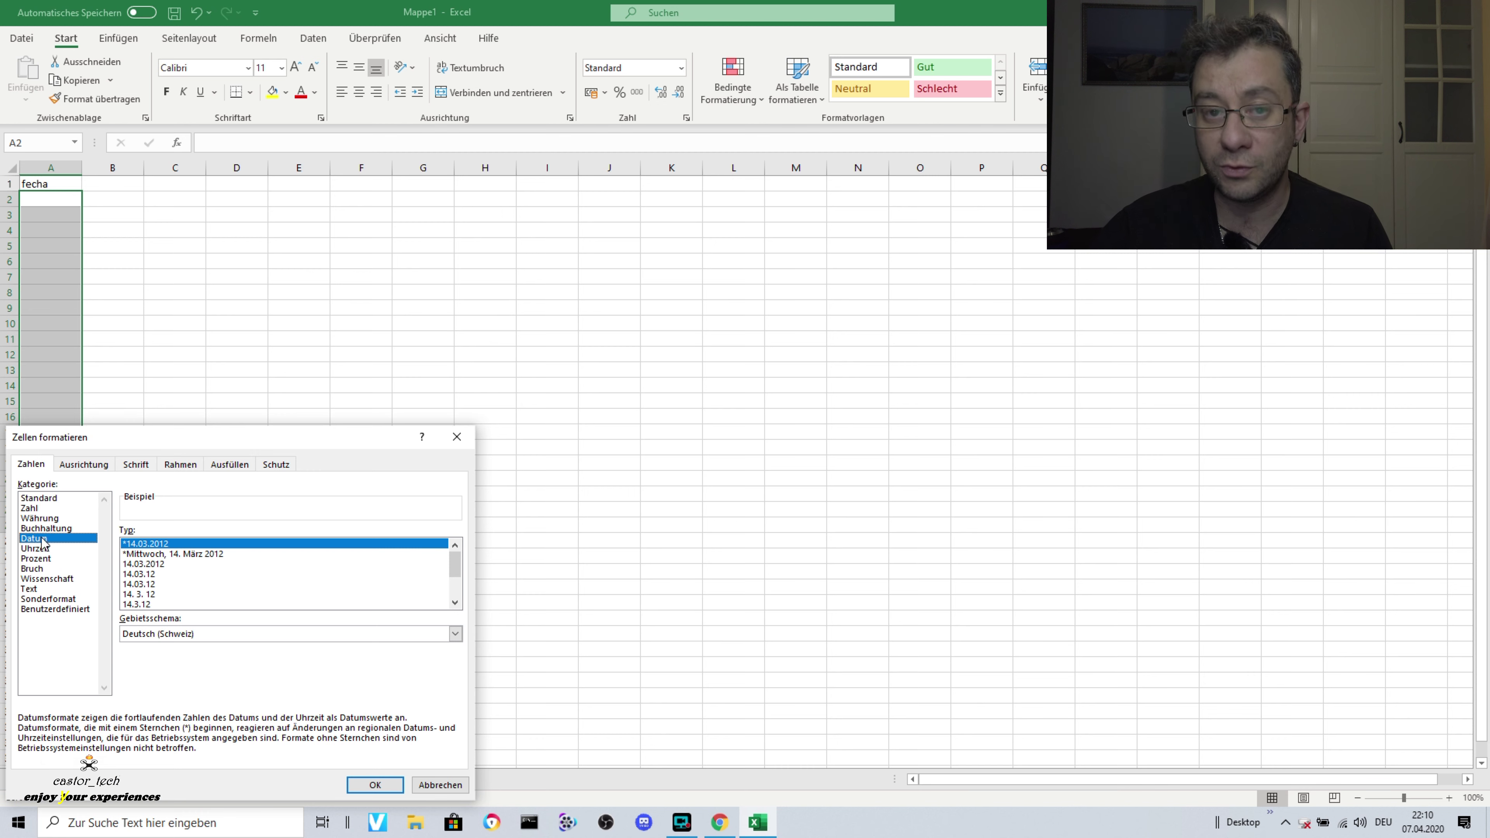
click(140, 595)
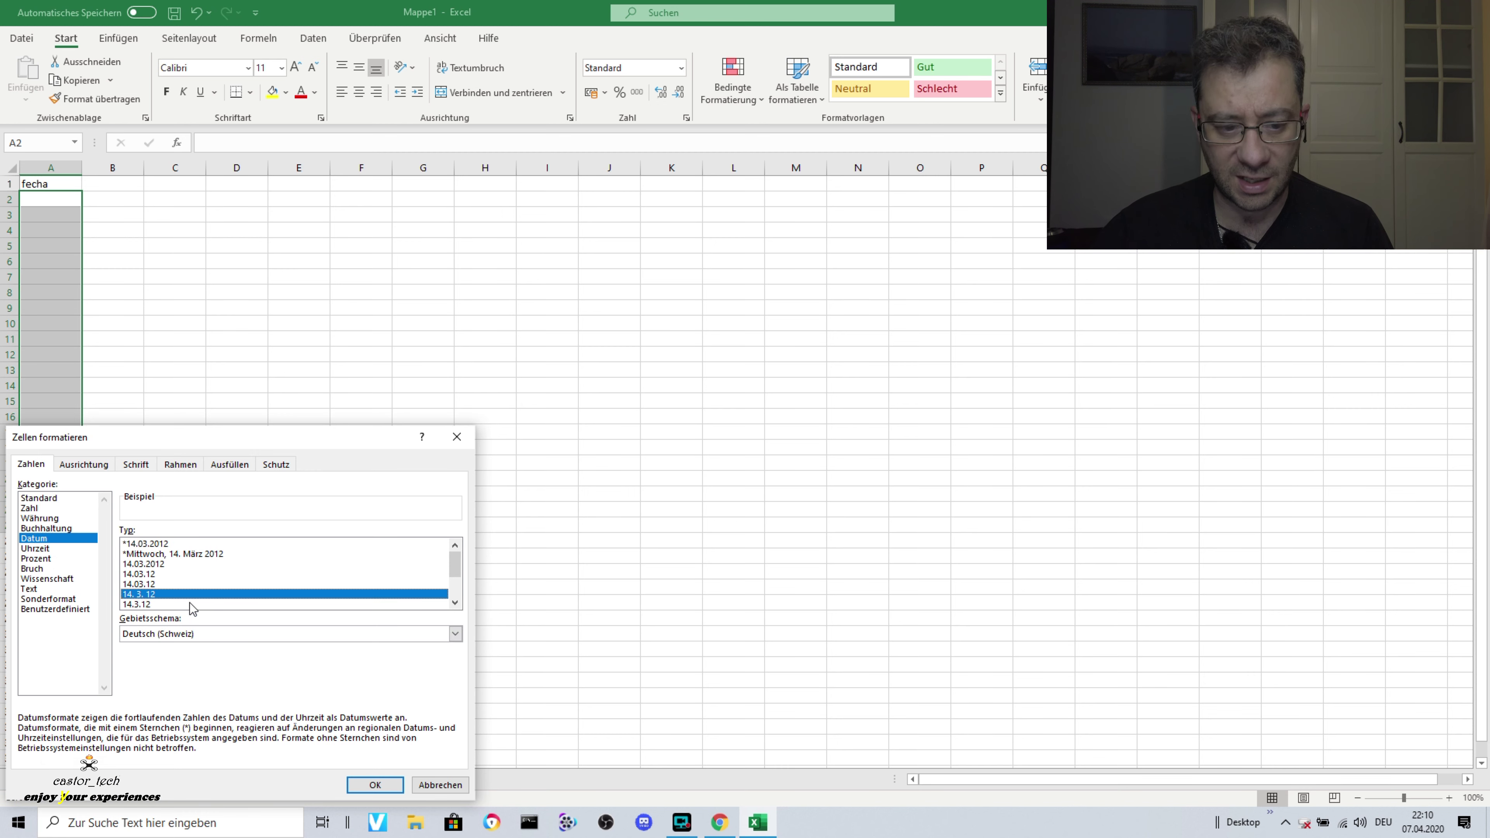
click(375, 784)
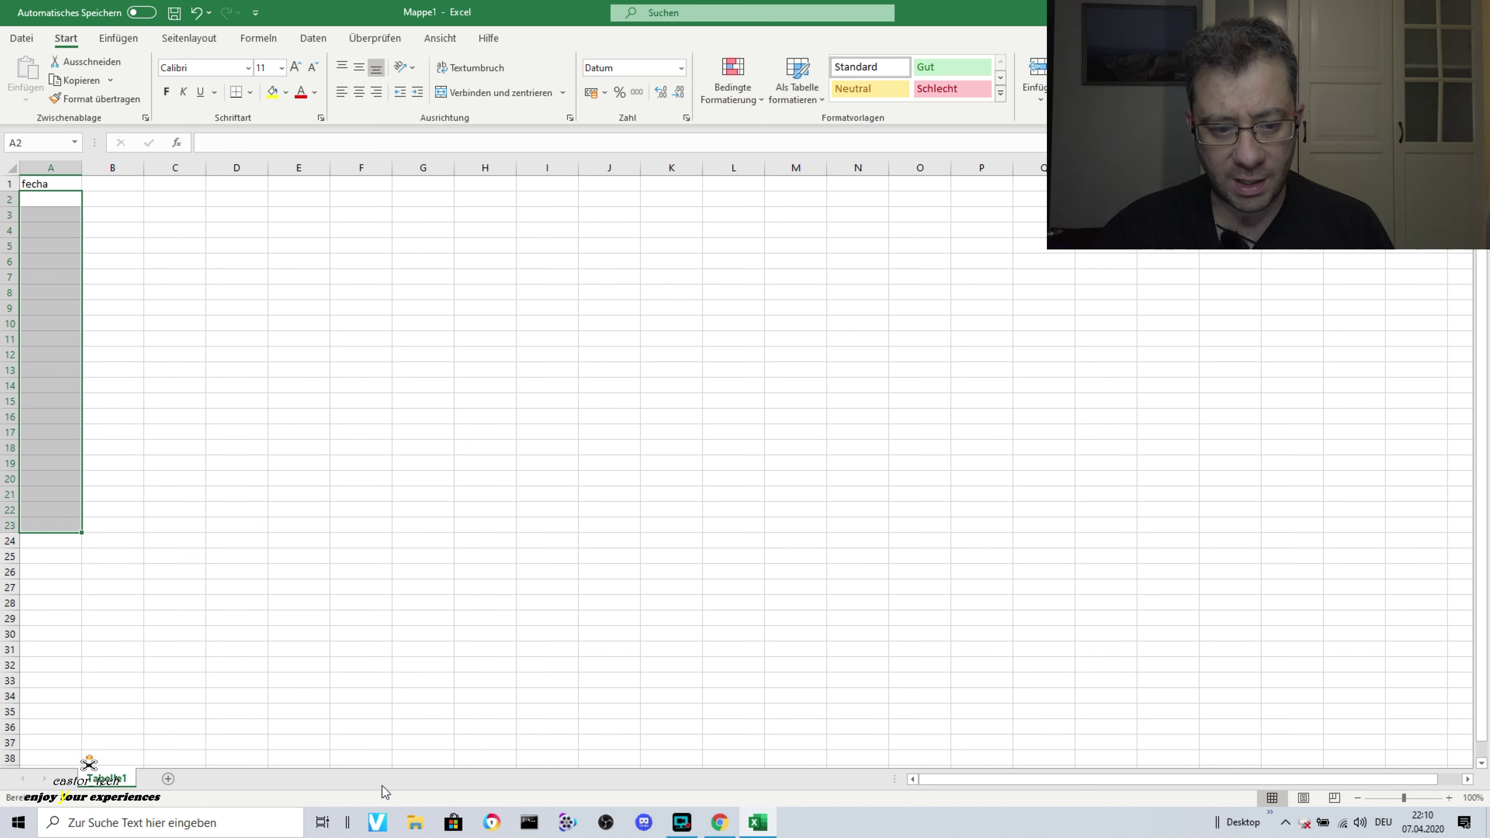
Enter 31.03.2020 as the first date in A2
click(44, 202)
text(31.32020)
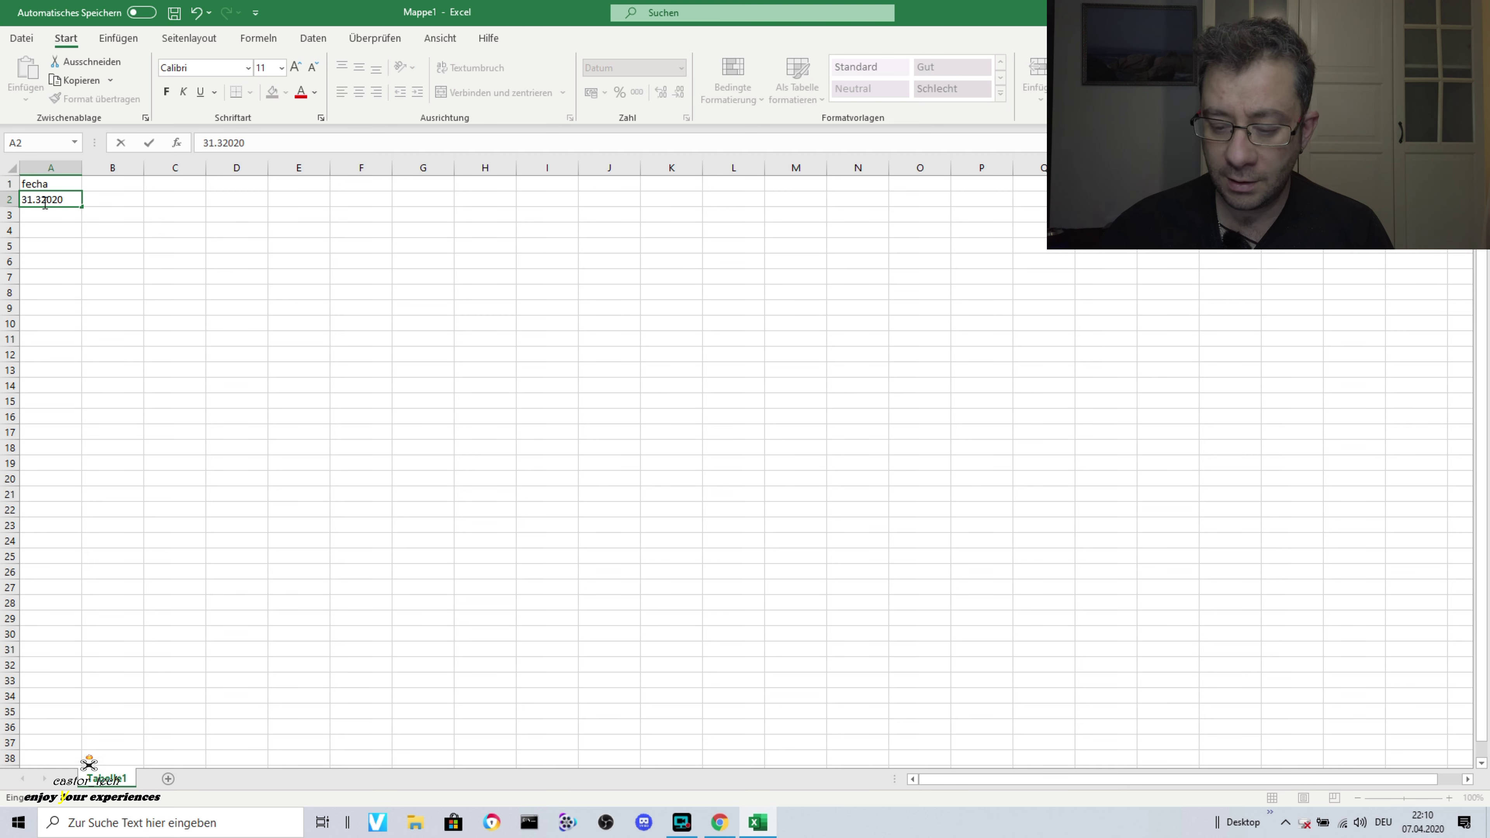
key(Return)
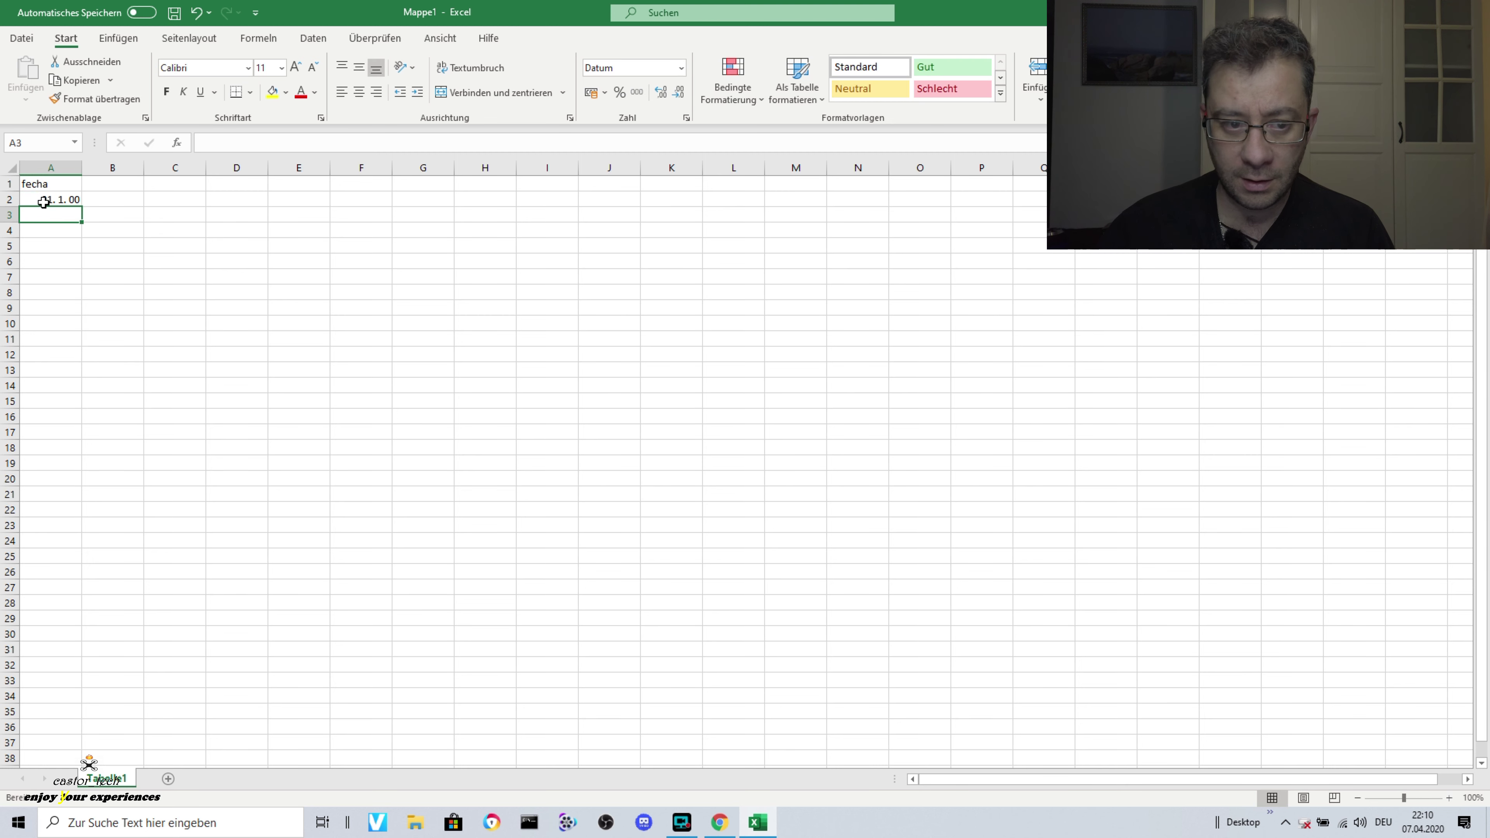
click(43, 202)
mouse_move(81, 207)
mouse_down()
mouse_move(71, 360)
mouse_move(63, 200)
mouse_up()
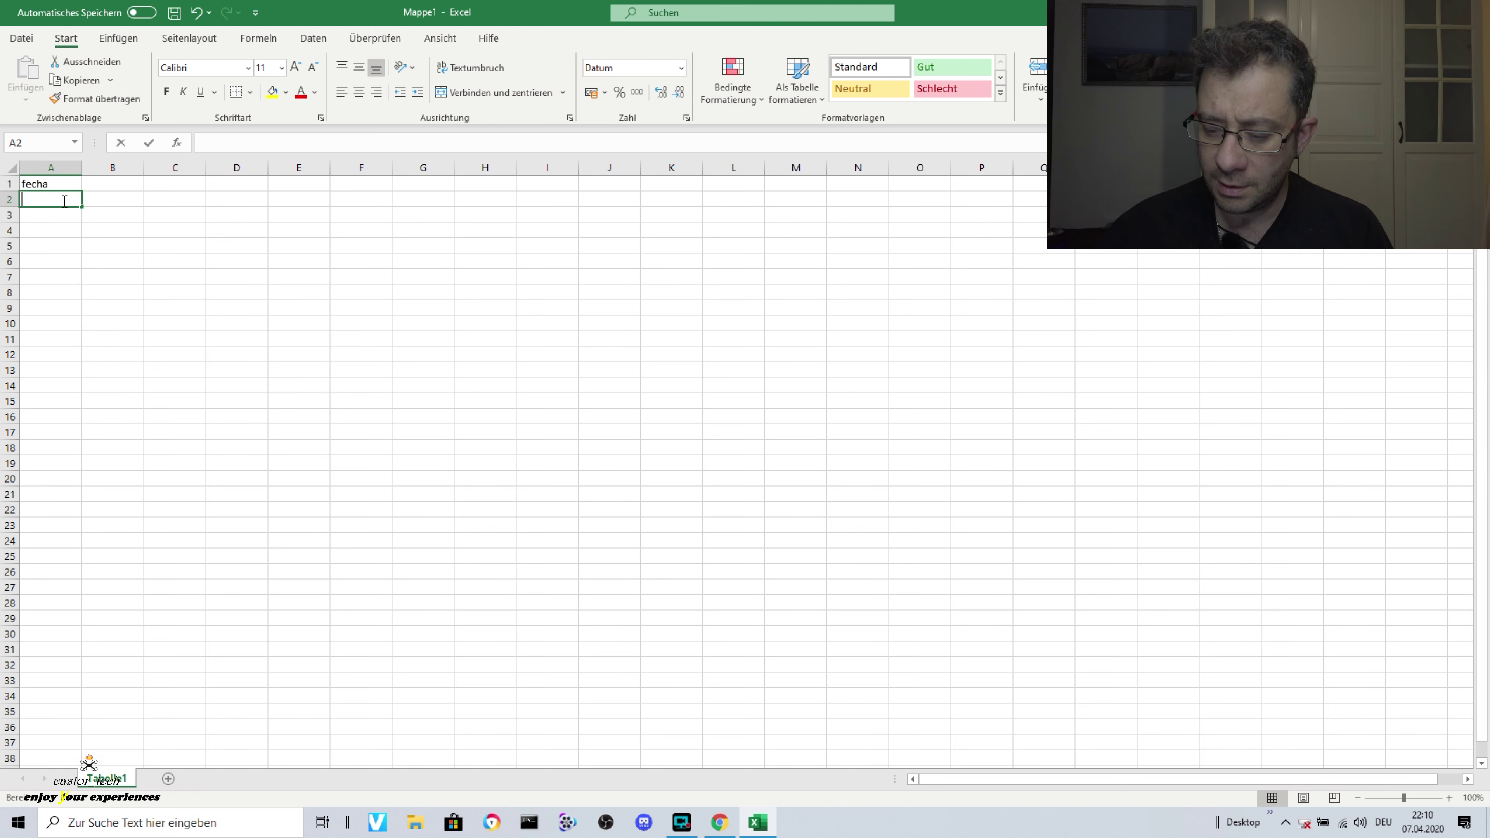
text(31.03.2020)
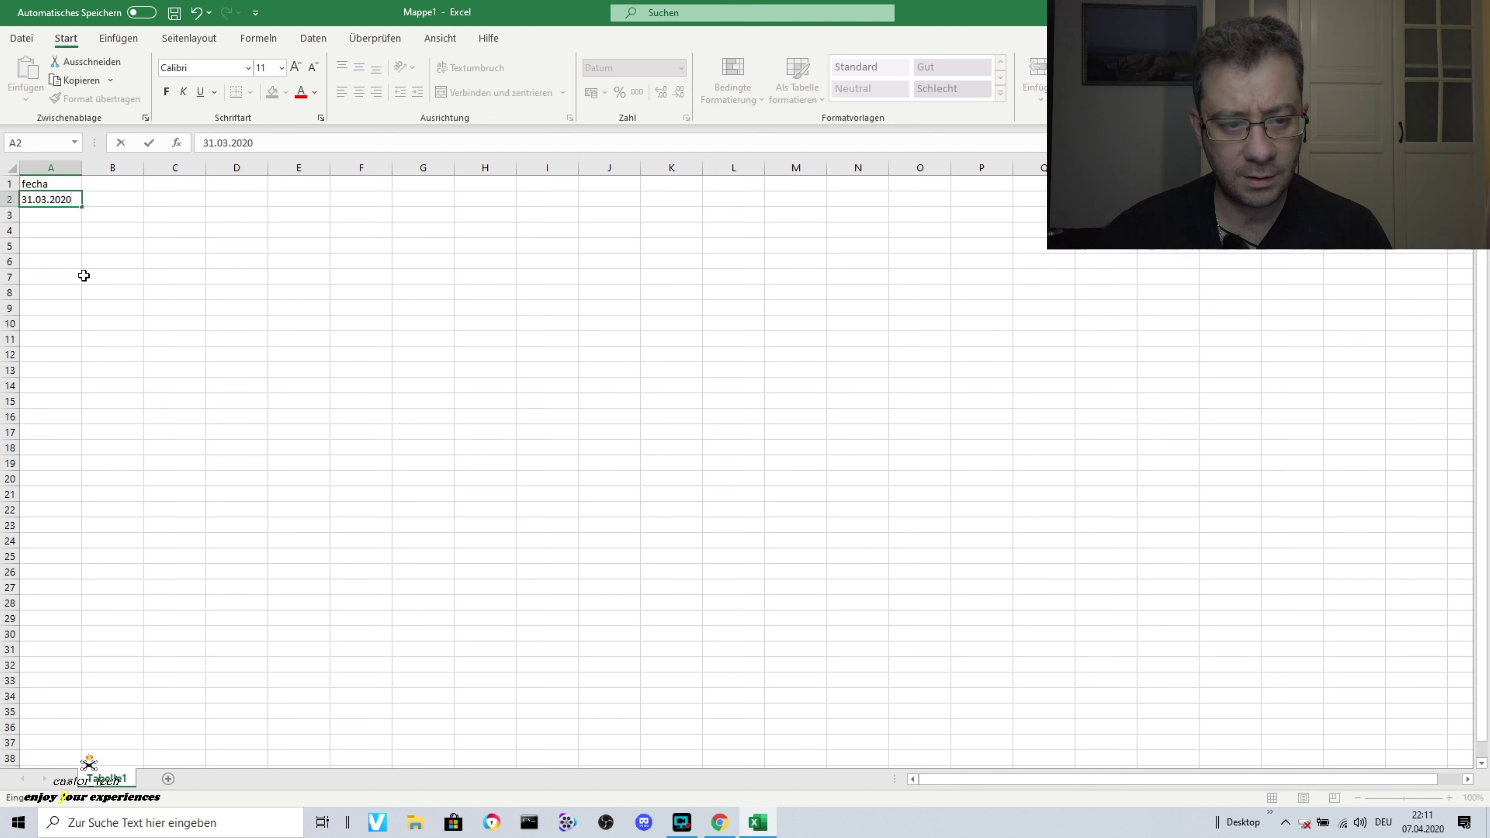
click(84, 276)
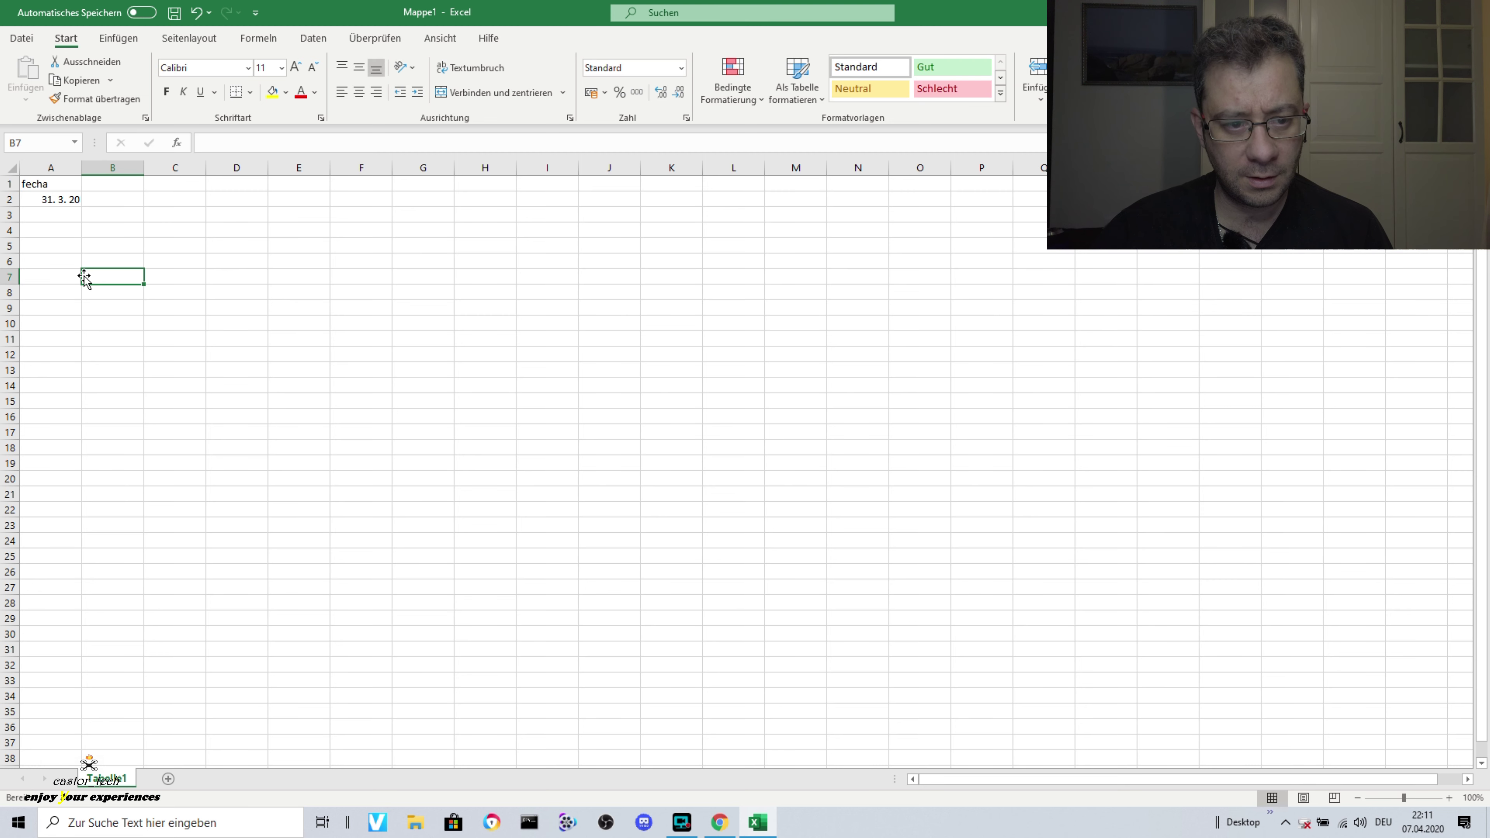
Auto-fill consecutive dates from A2 down to A8, ending at 06.04.2020
click(58, 207)
drag(83, 206, 81, 344)
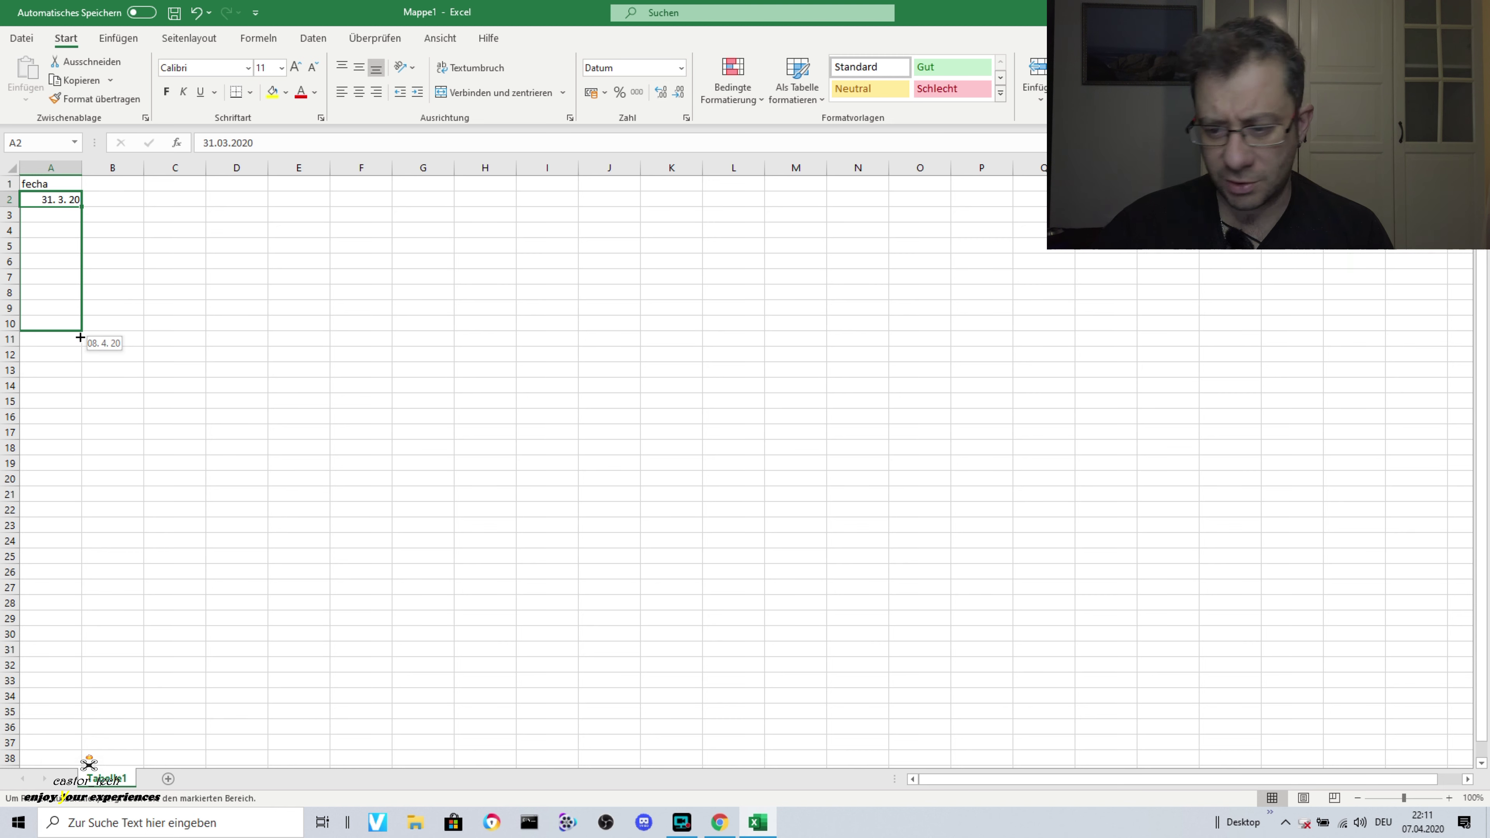
drag(81, 344, 80, 297)
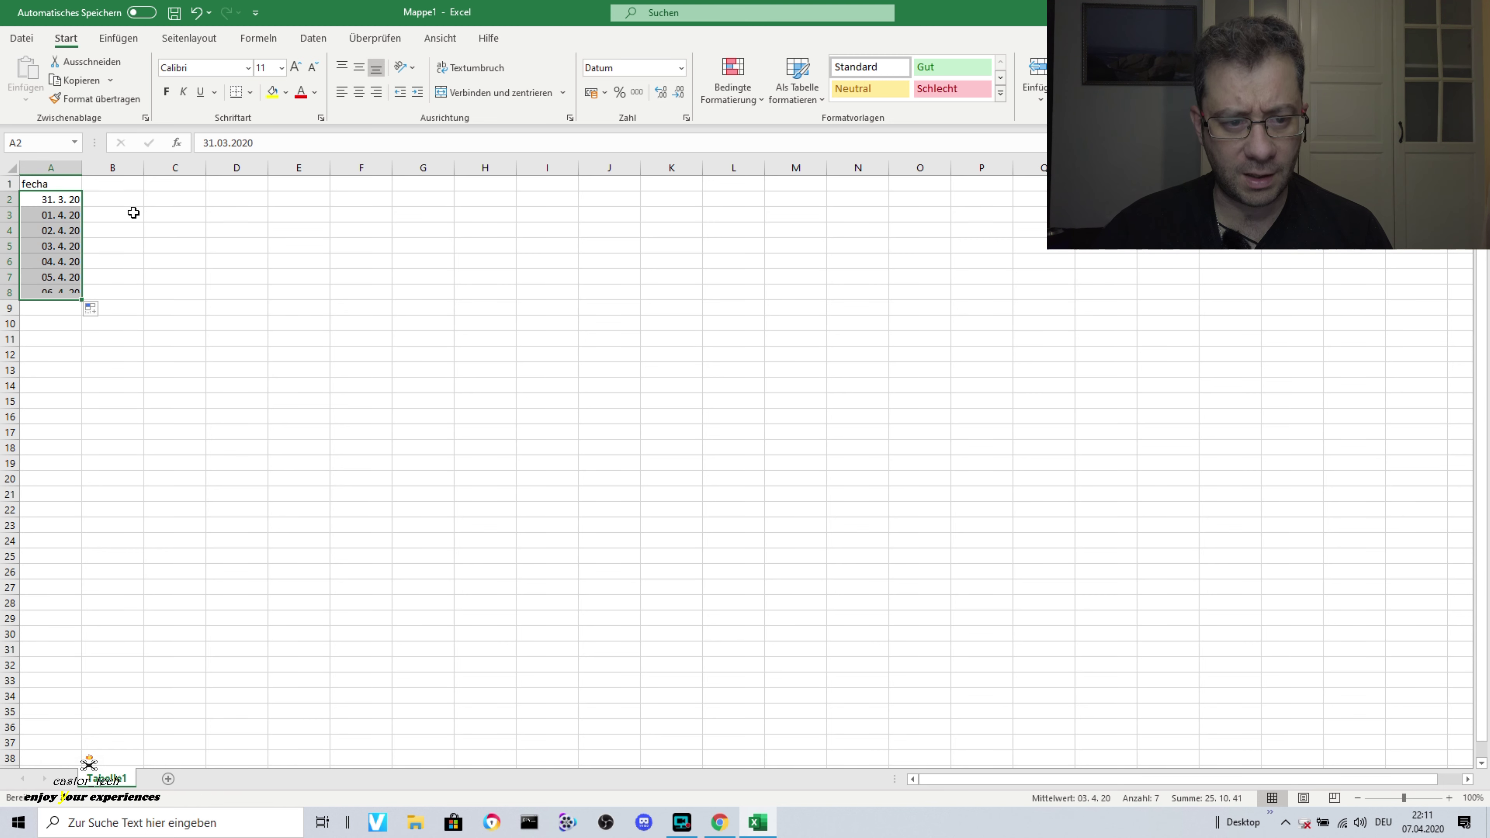
click(125, 187)
Enter the country headers E, I and CH in B1, C1 and D1
text(>Nume)
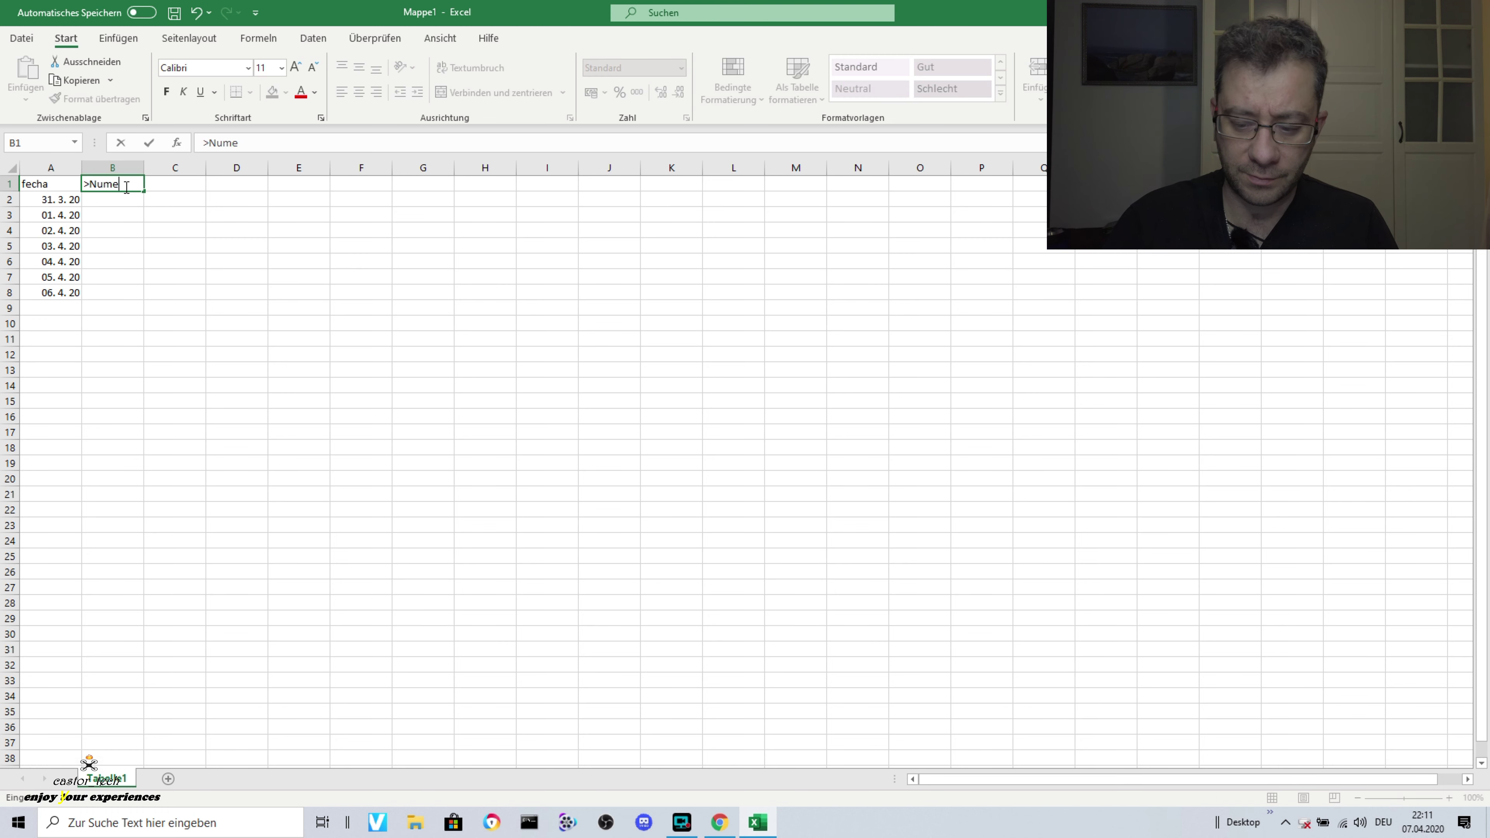
text(E)
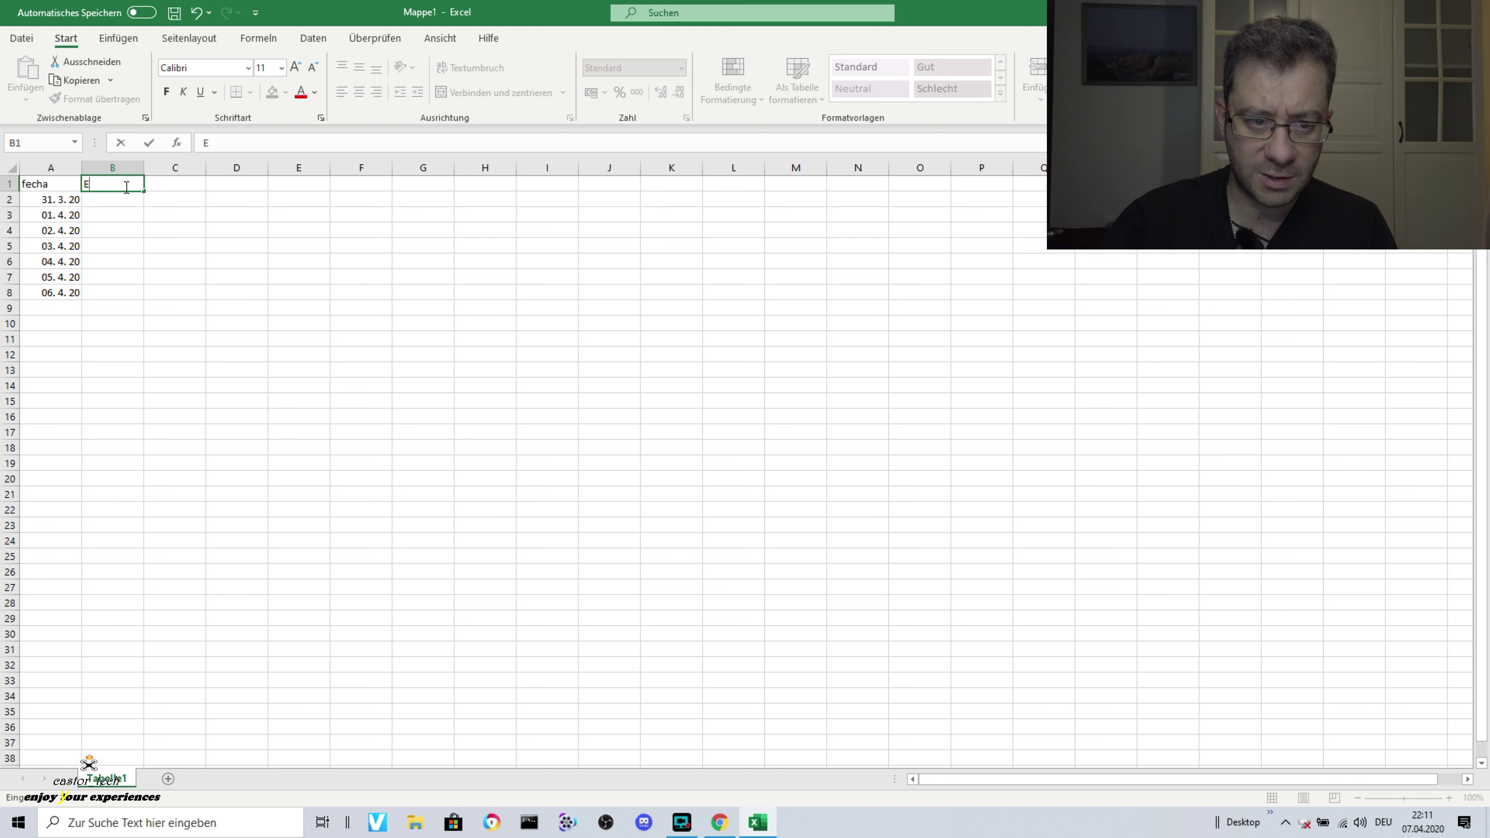
key(Tab)
text(I)
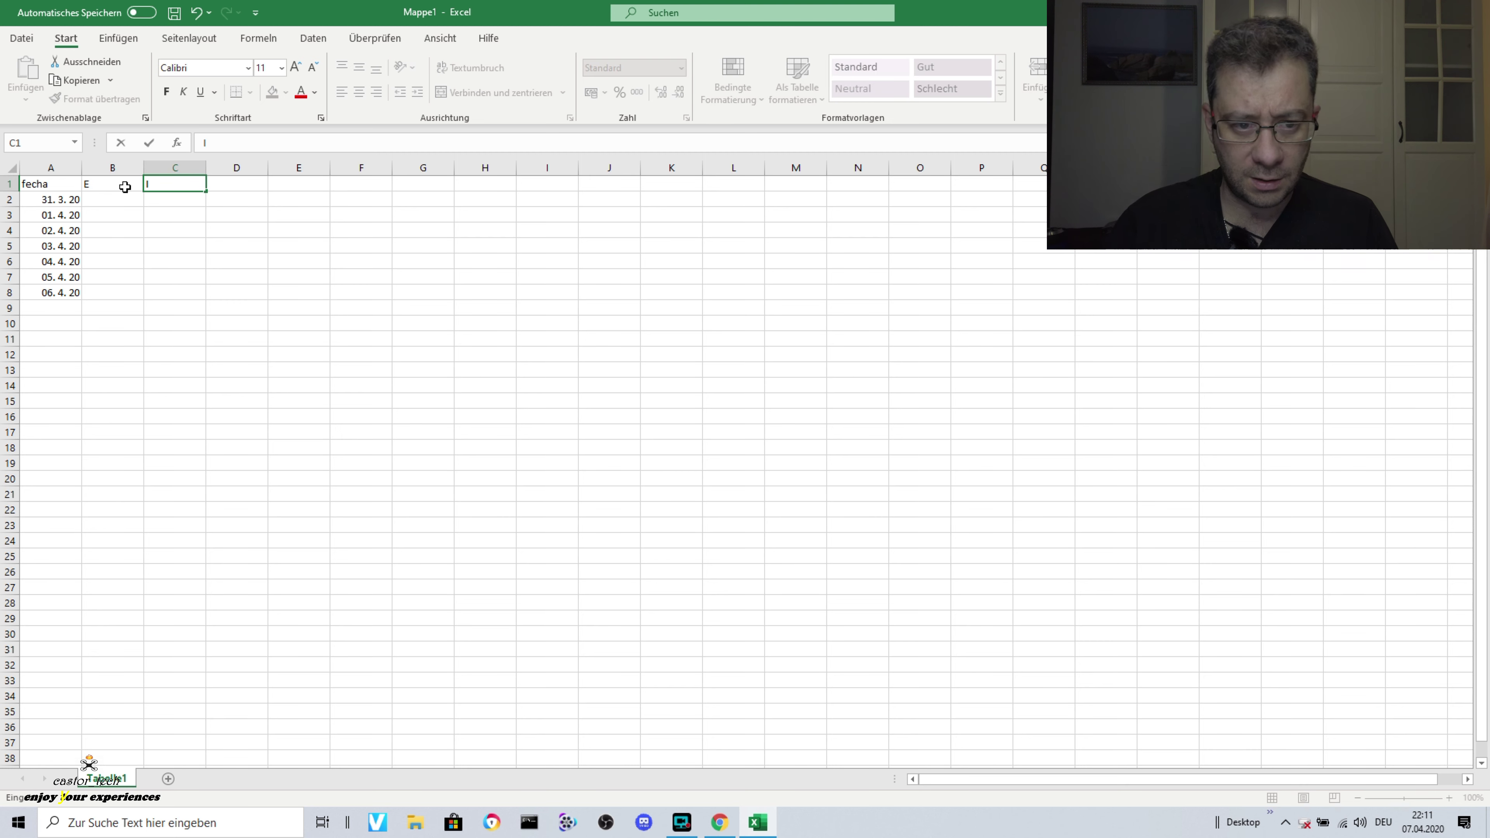
key(Tab)
text(CH)
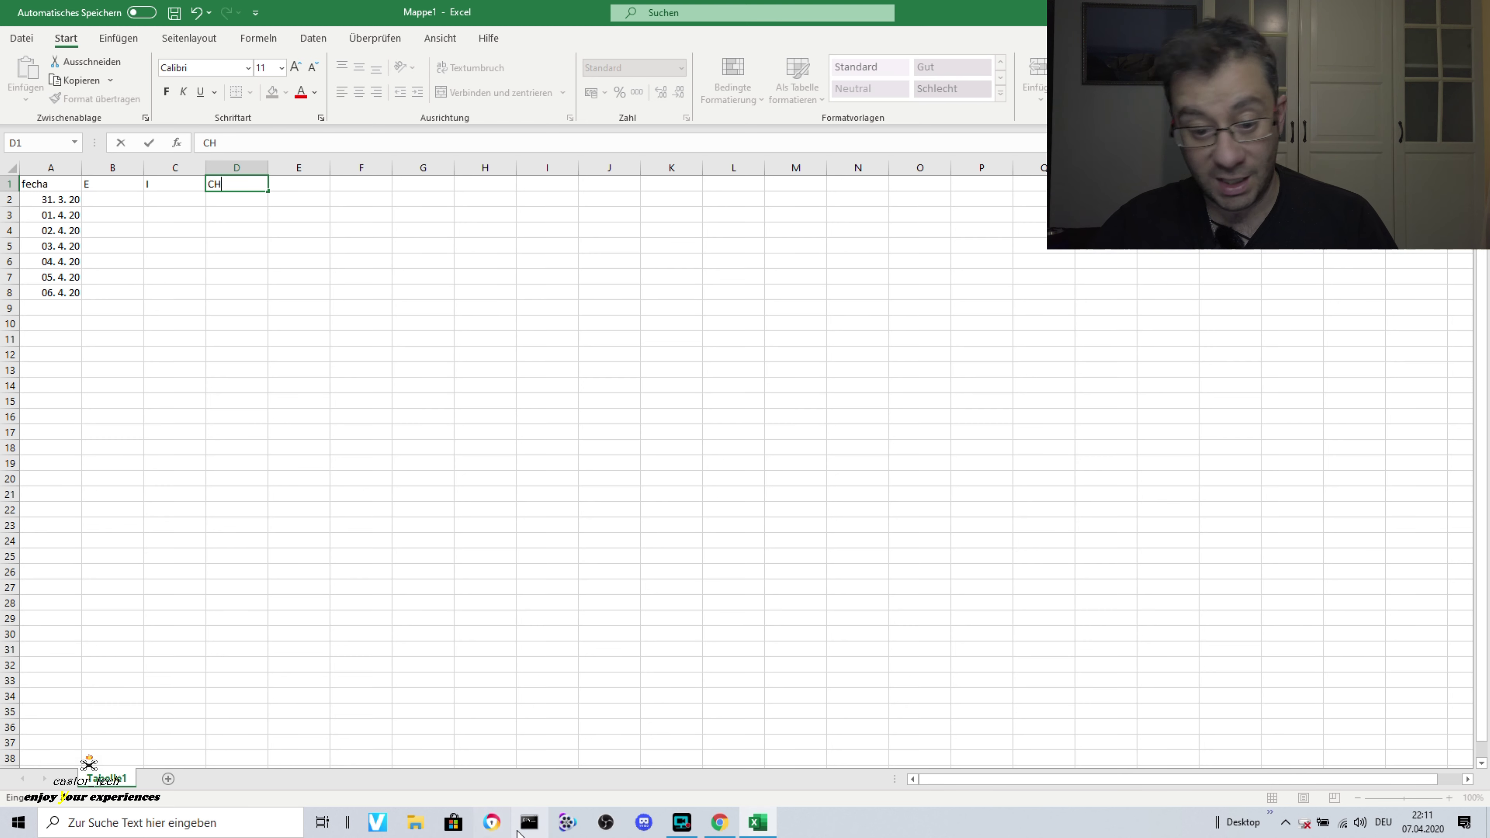
click(712, 822)
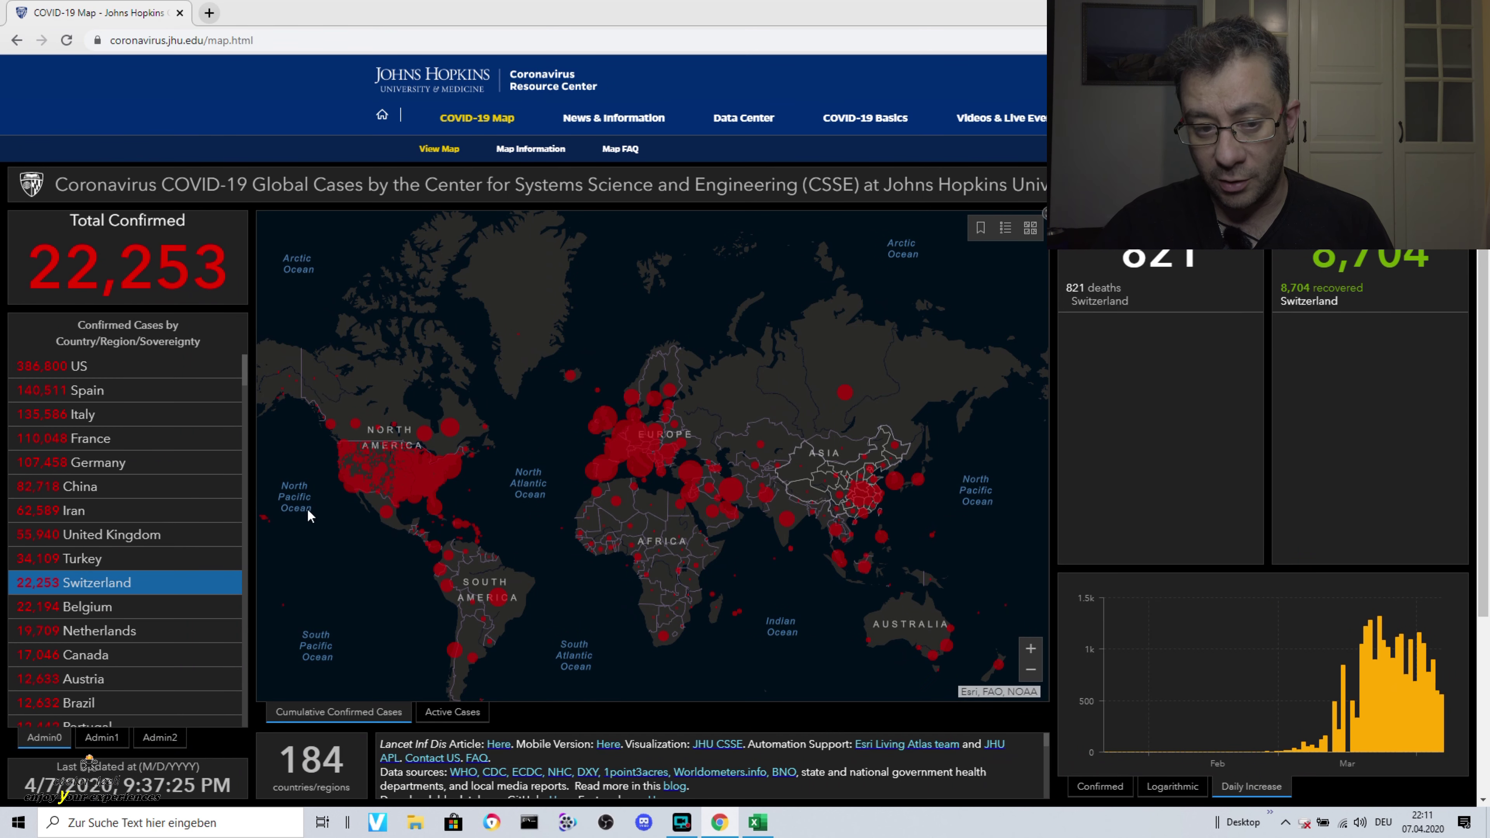
Clear Switzerland, select Spain, and enlarge Spain's daily-increase chart
click(133, 390)
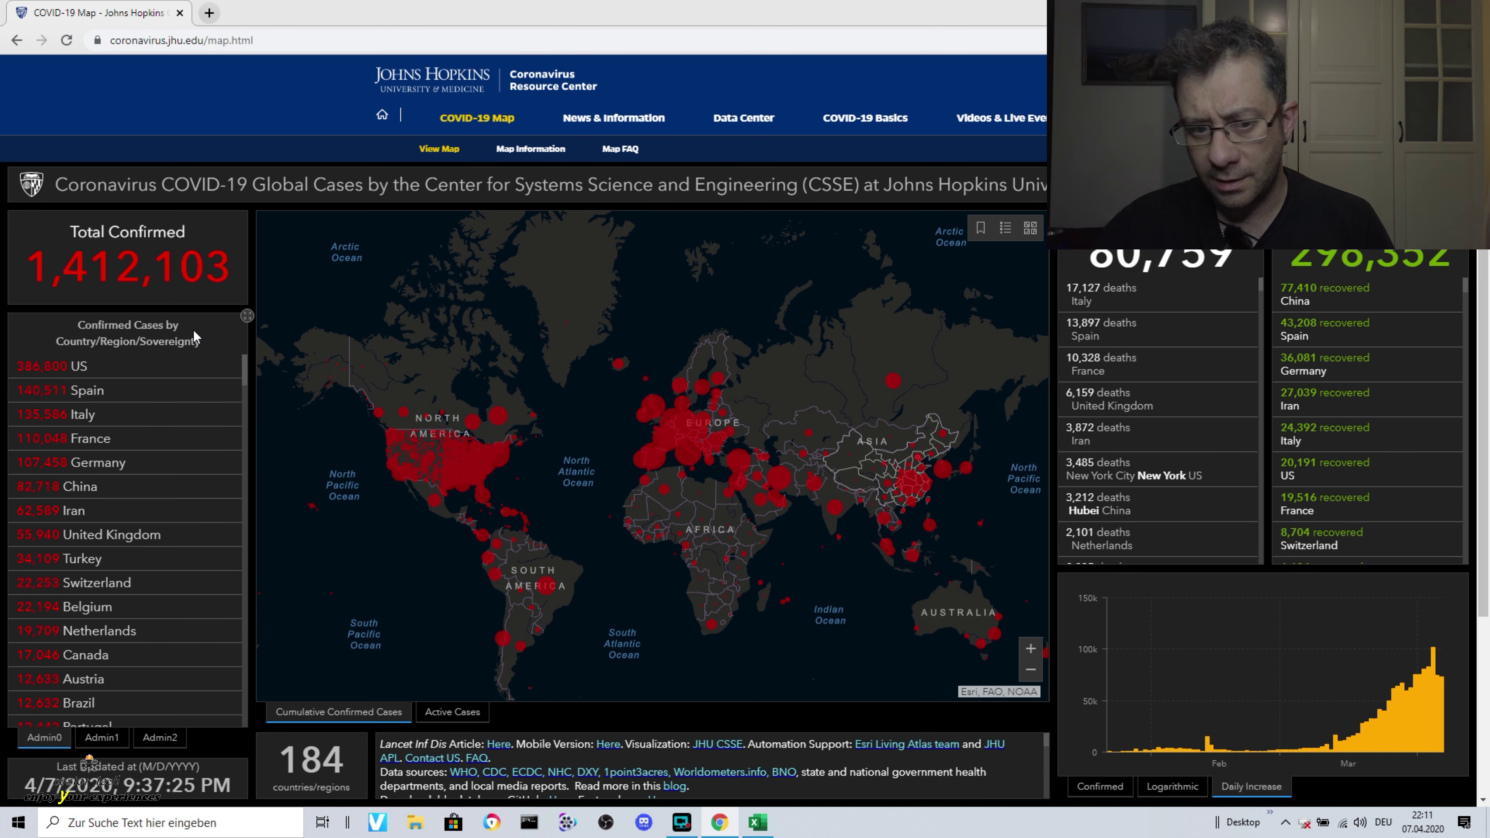
click(100, 390)
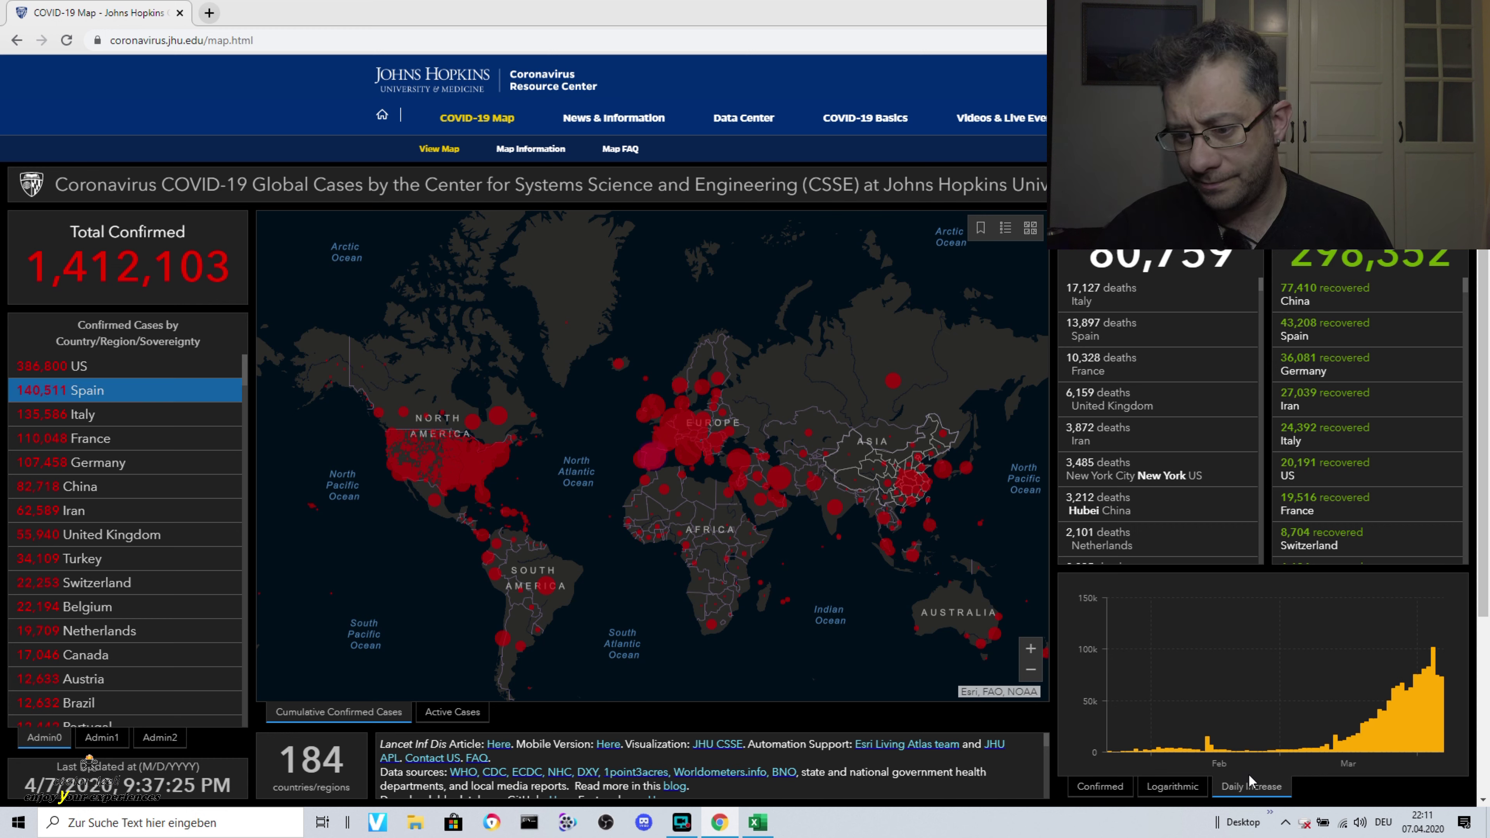
click(168, 396)
click(169, 399)
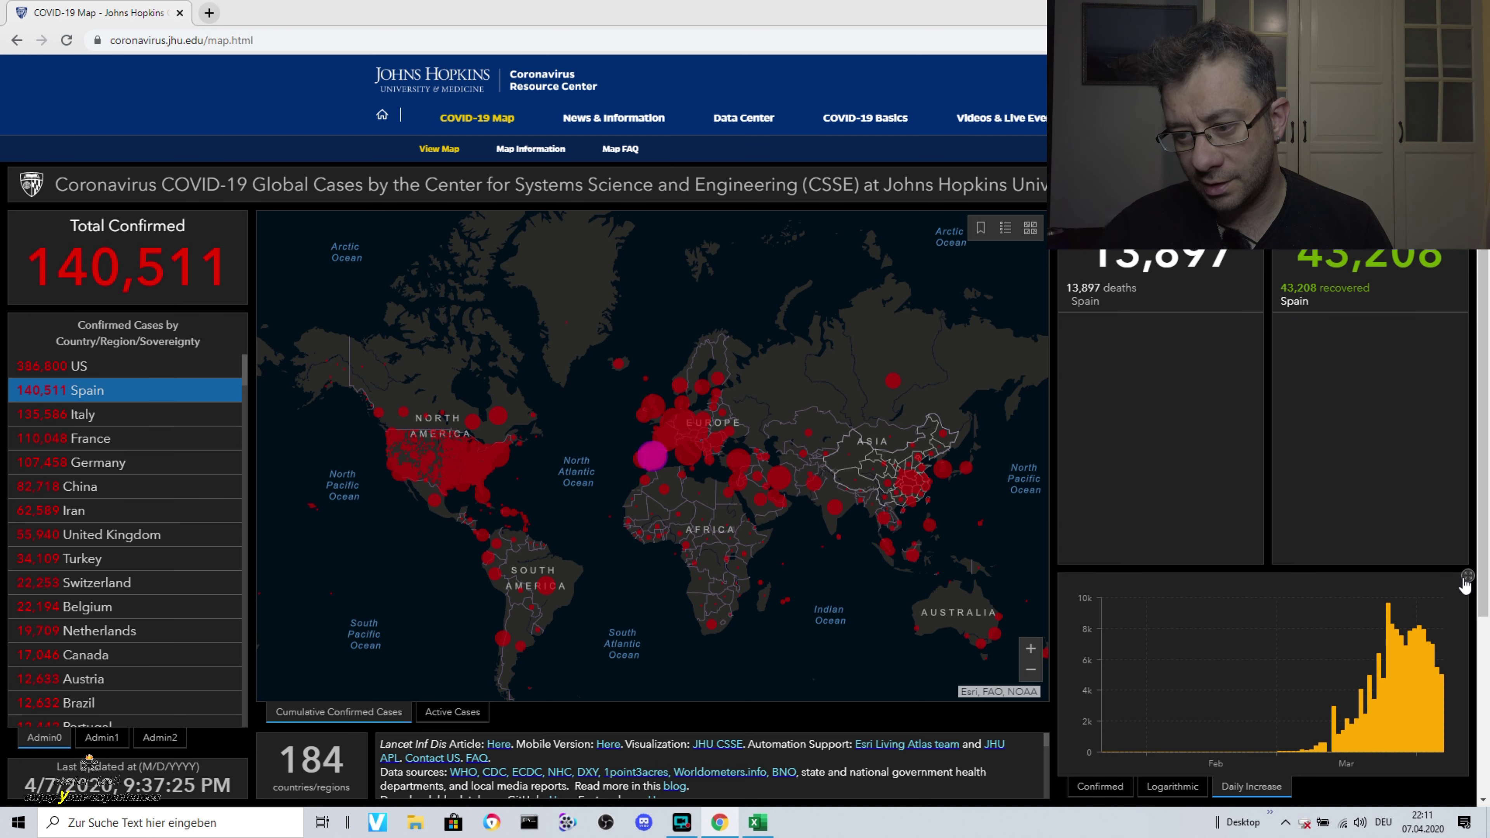
click(1466, 576)
mouse_move(1191, 730)
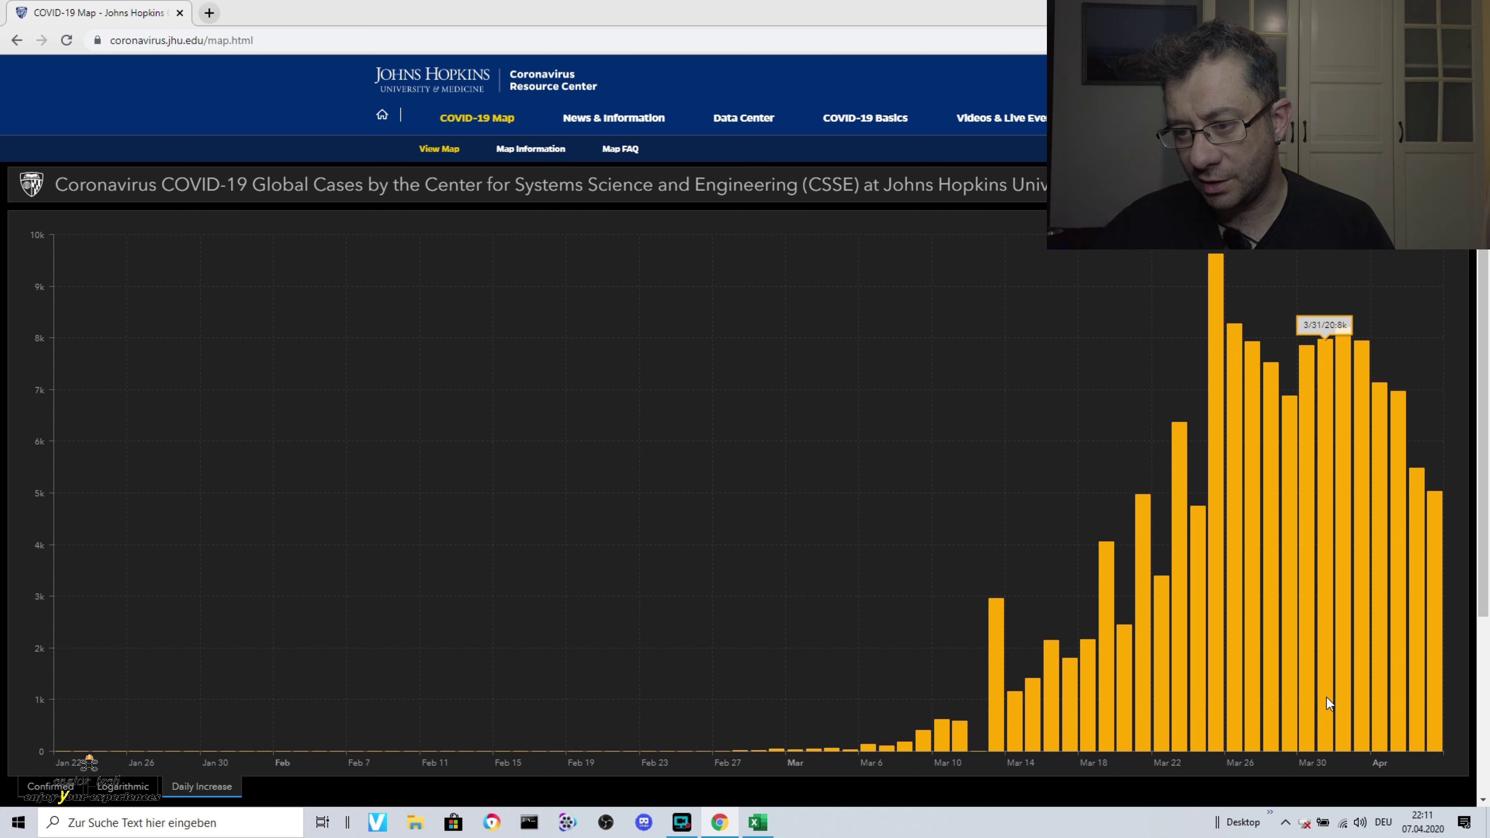
Enter Spain's daily counts from the chart: 8000 in B2 and 8200 in B3
click(758, 822)
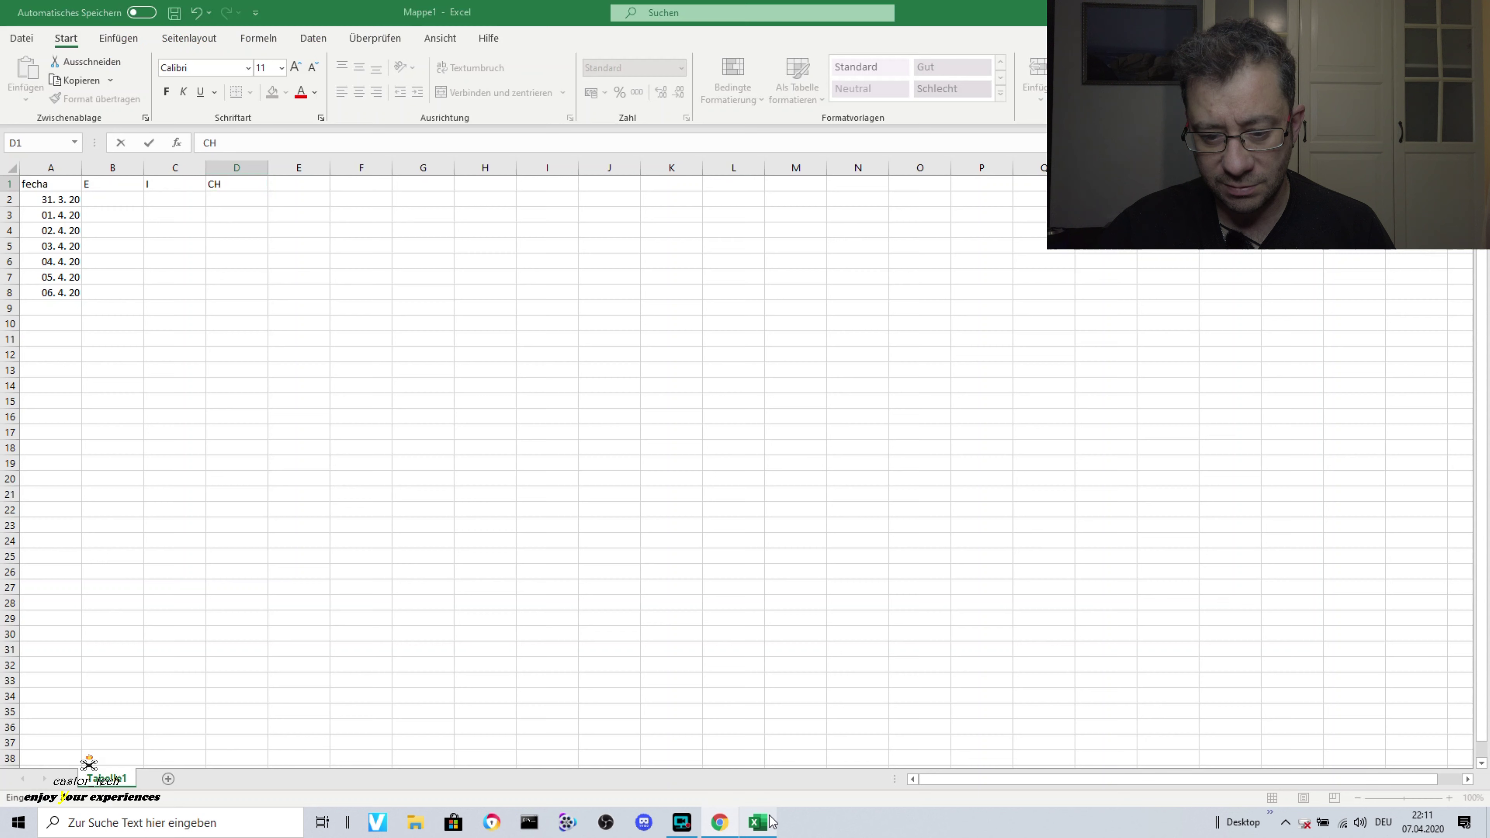
click(111, 197)
text(8000)
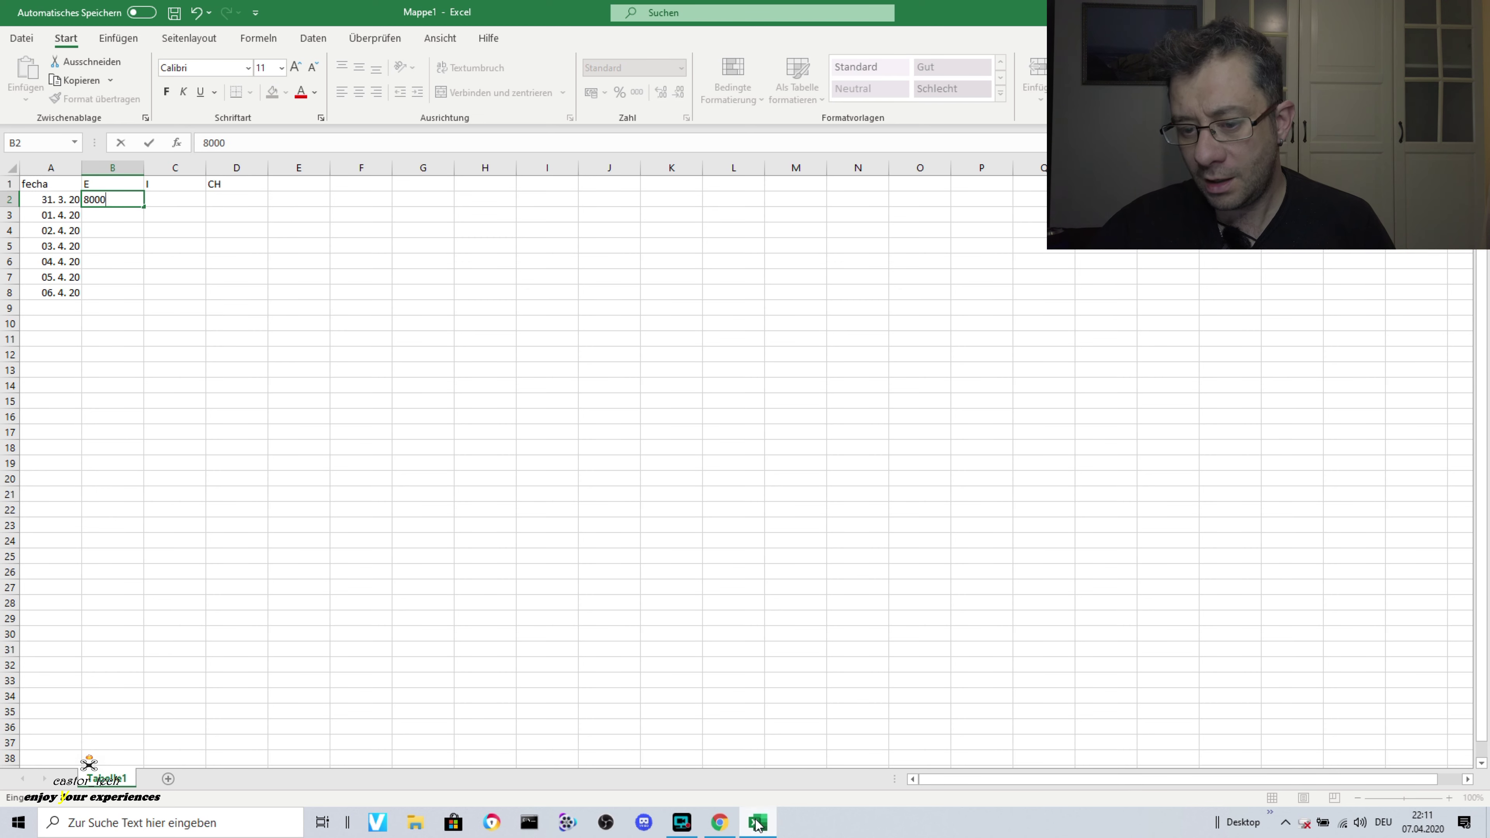
click(720, 822)
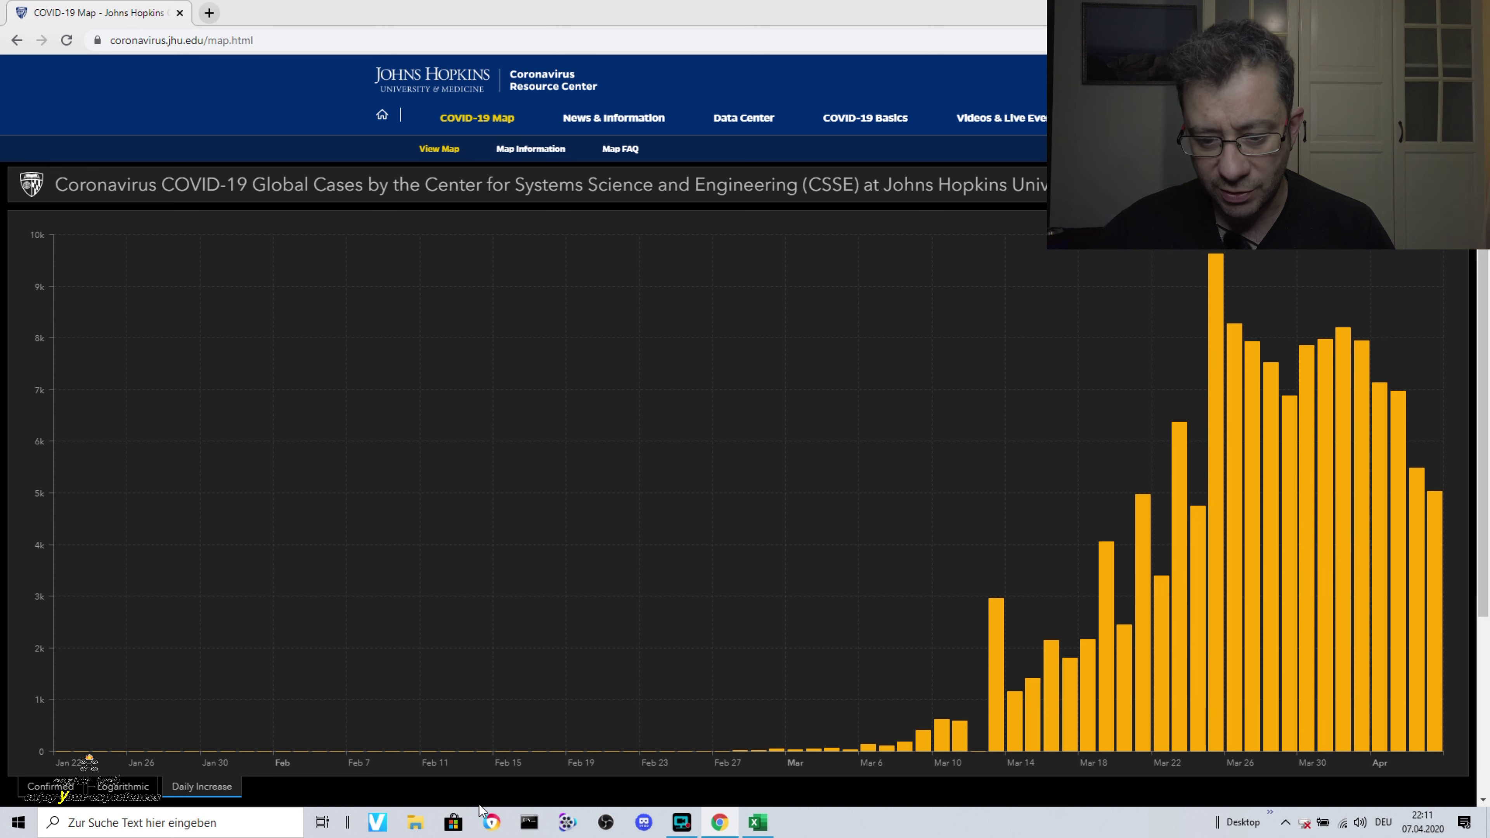
click(755, 823)
click(90, 221)
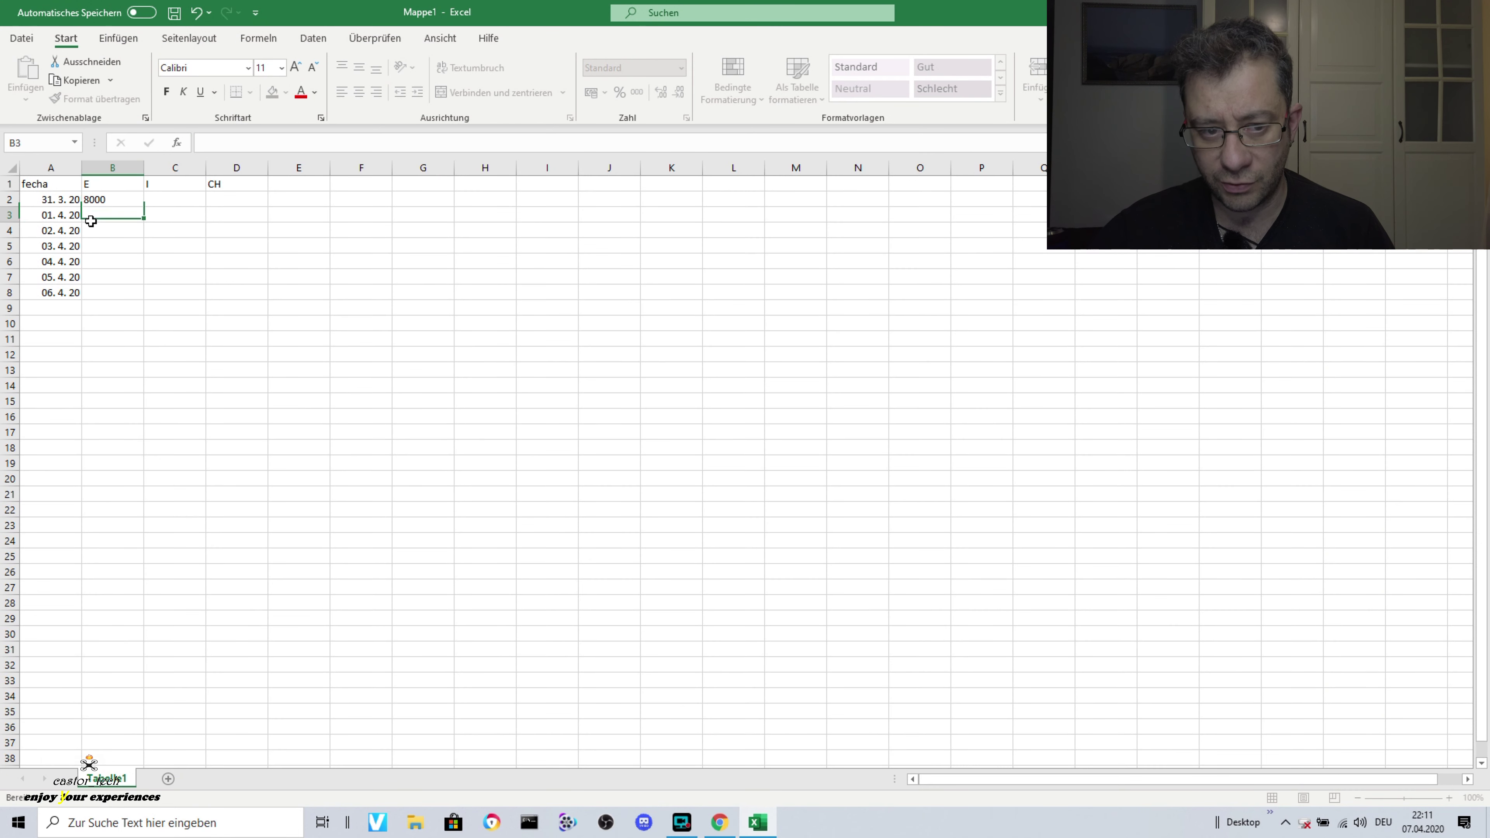
text(8200)
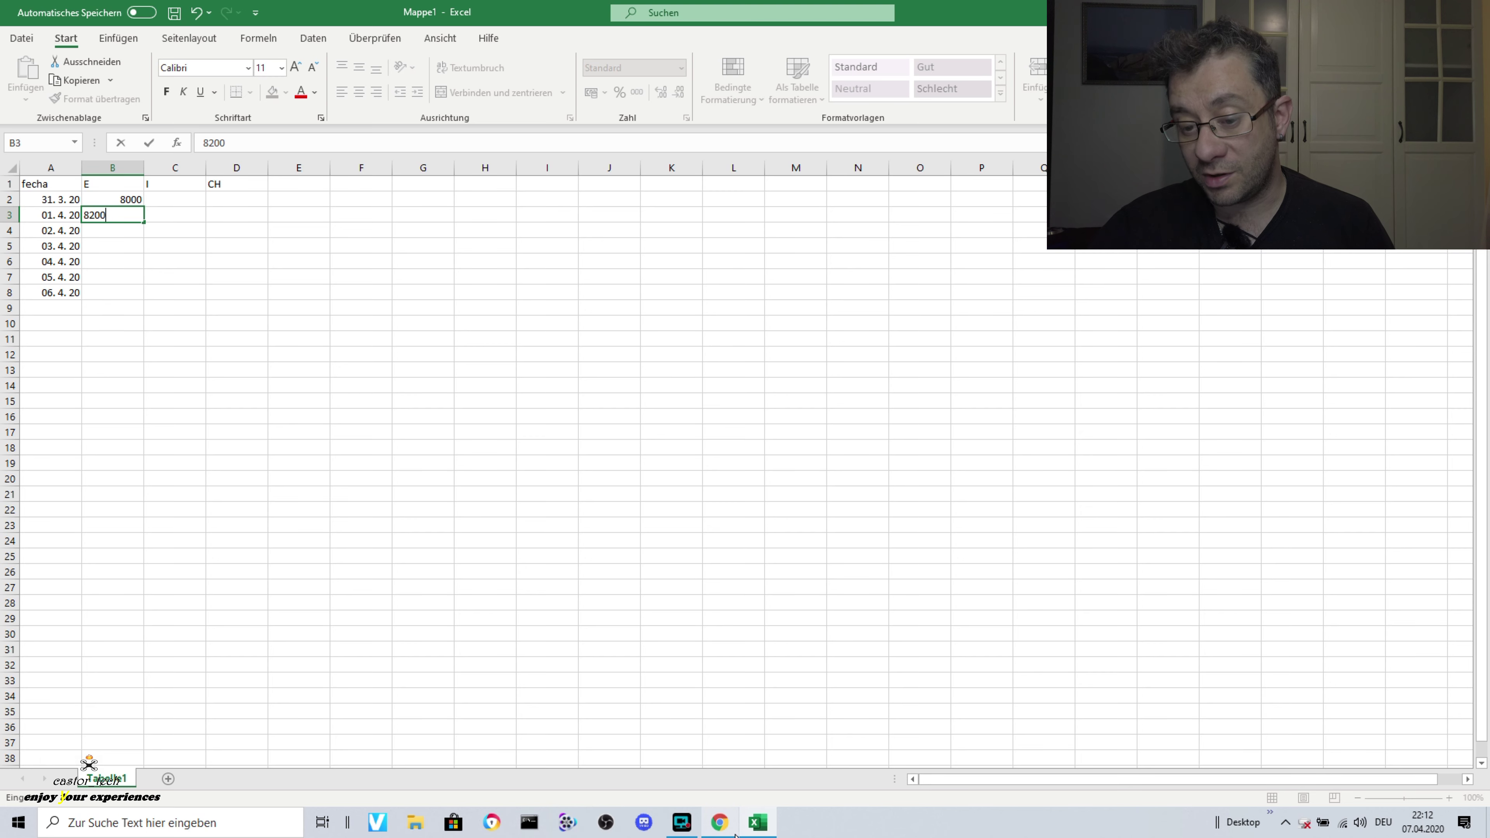
click(751, 828)
mouse_move(1342, 535)
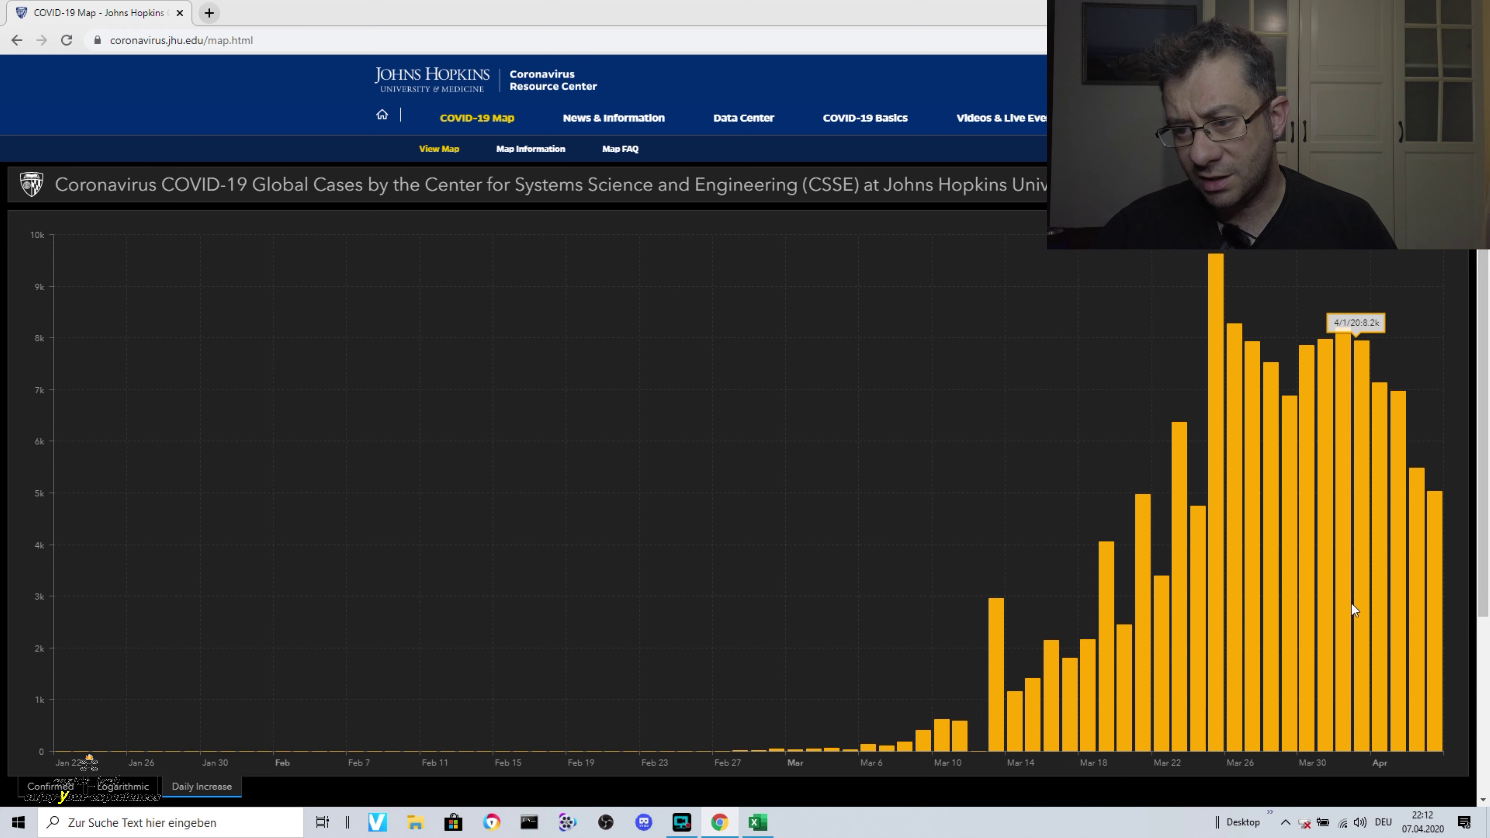
click(773, 823)
Enter Spain's 7900, 7100 and 7000 for 2–4 April, correcting the mistyped B6 entry
click(127, 235)
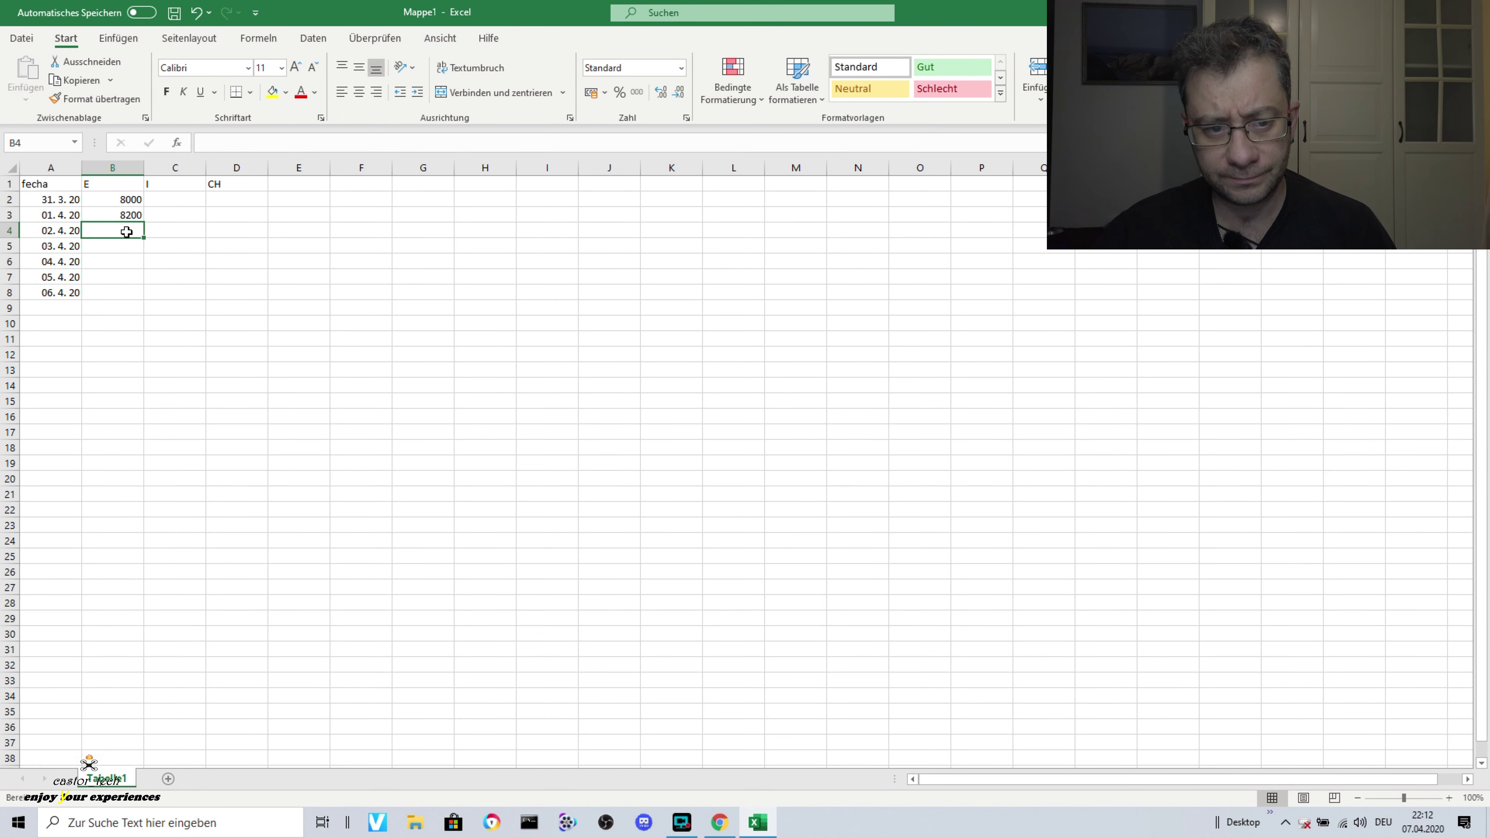
text(7900)
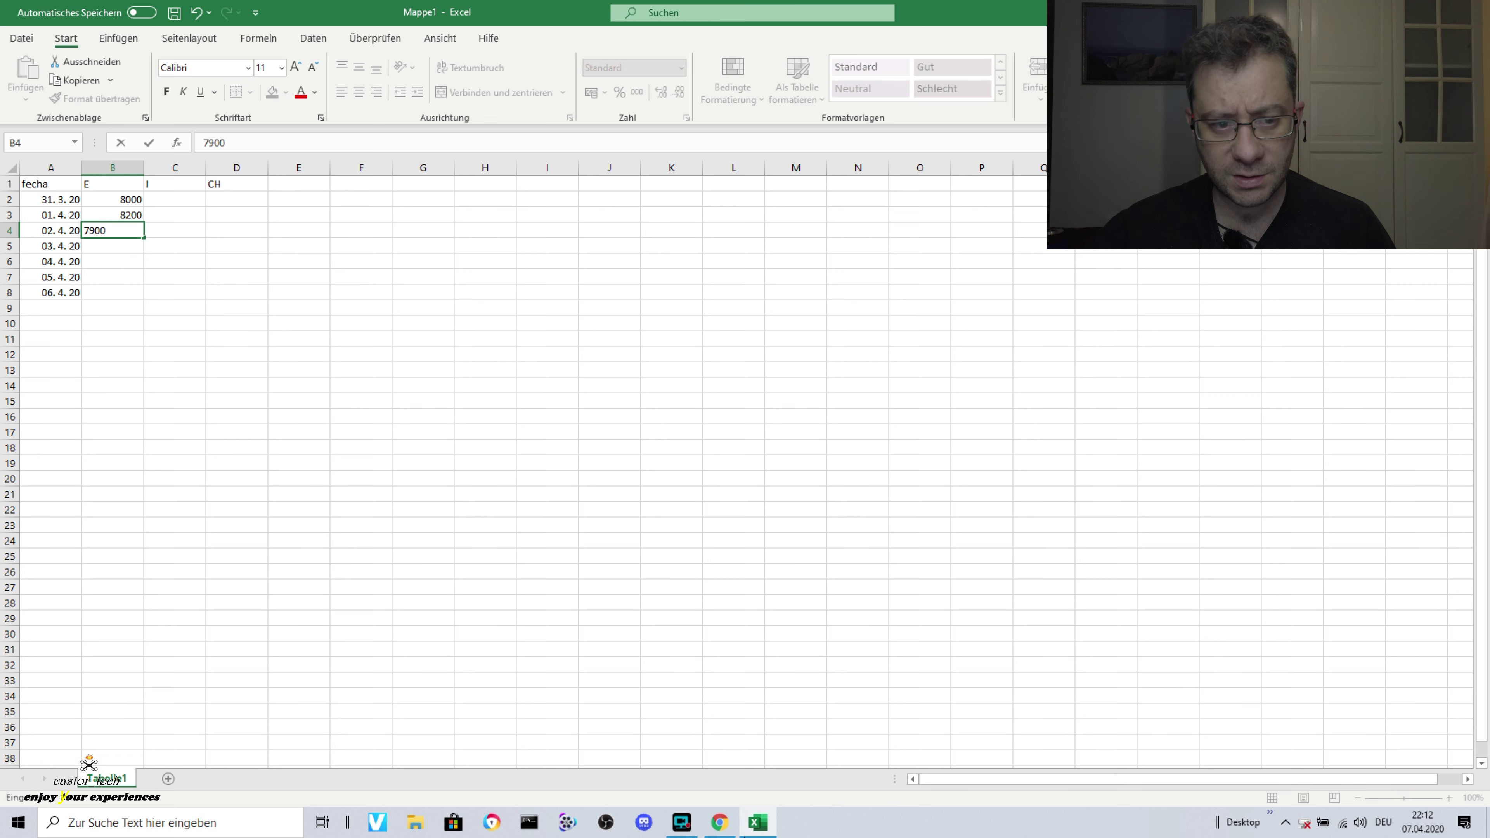
click(717, 828)
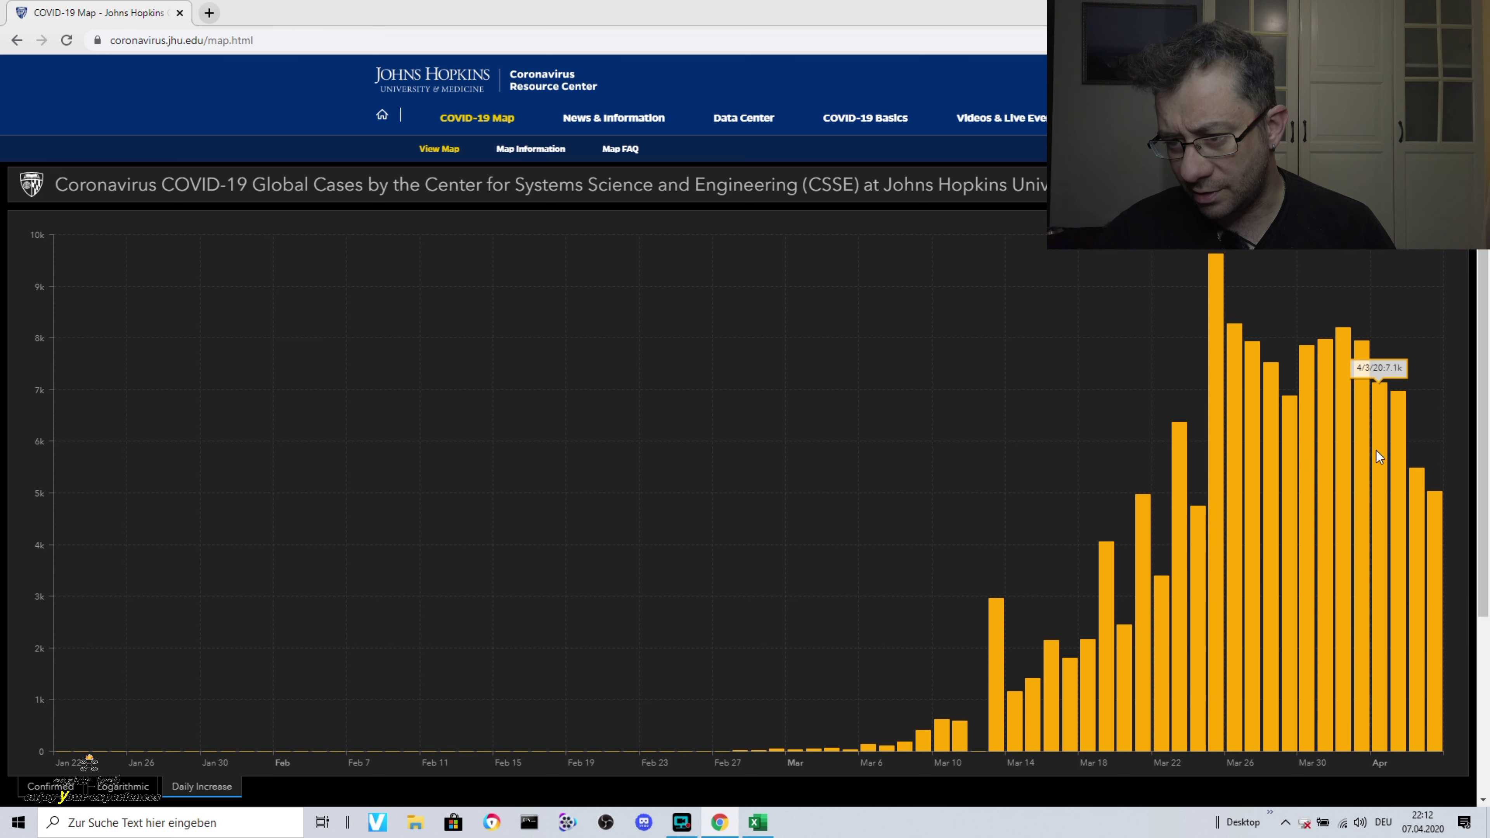
click(772, 822)
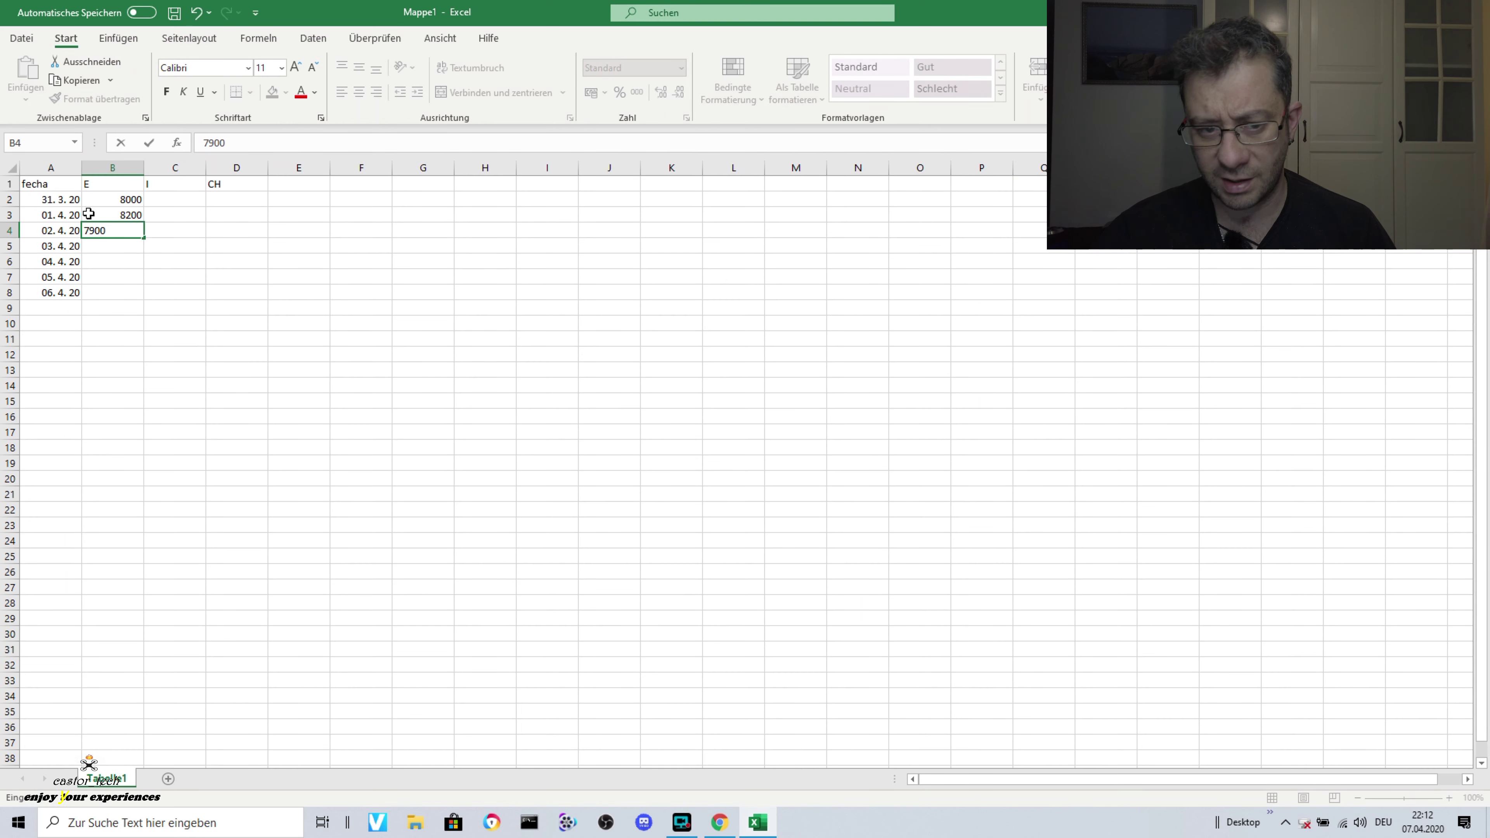
click(102, 247)
text(7100)
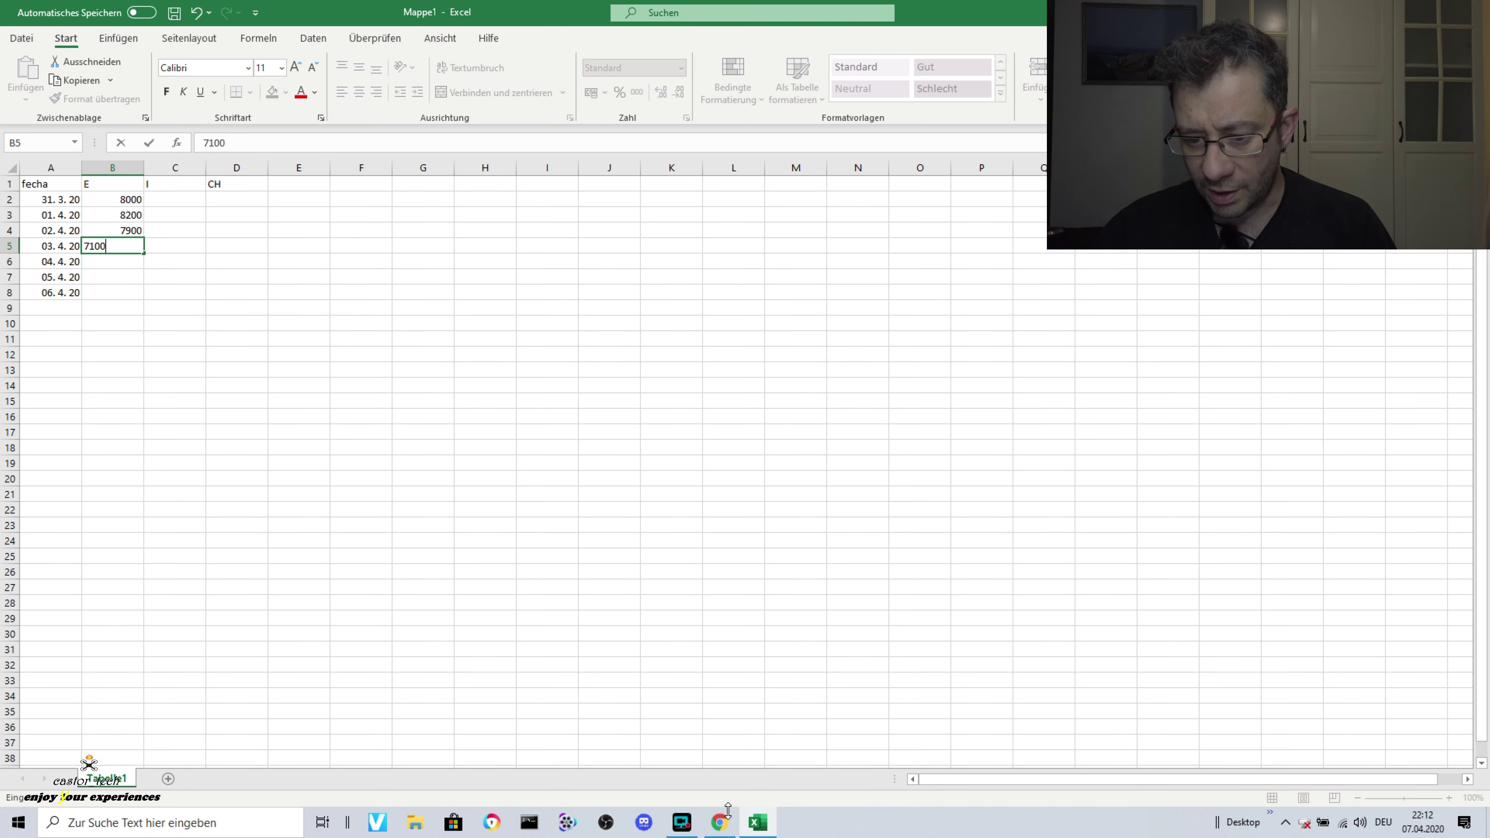
click(720, 822)
mouse_move(1380, 582)
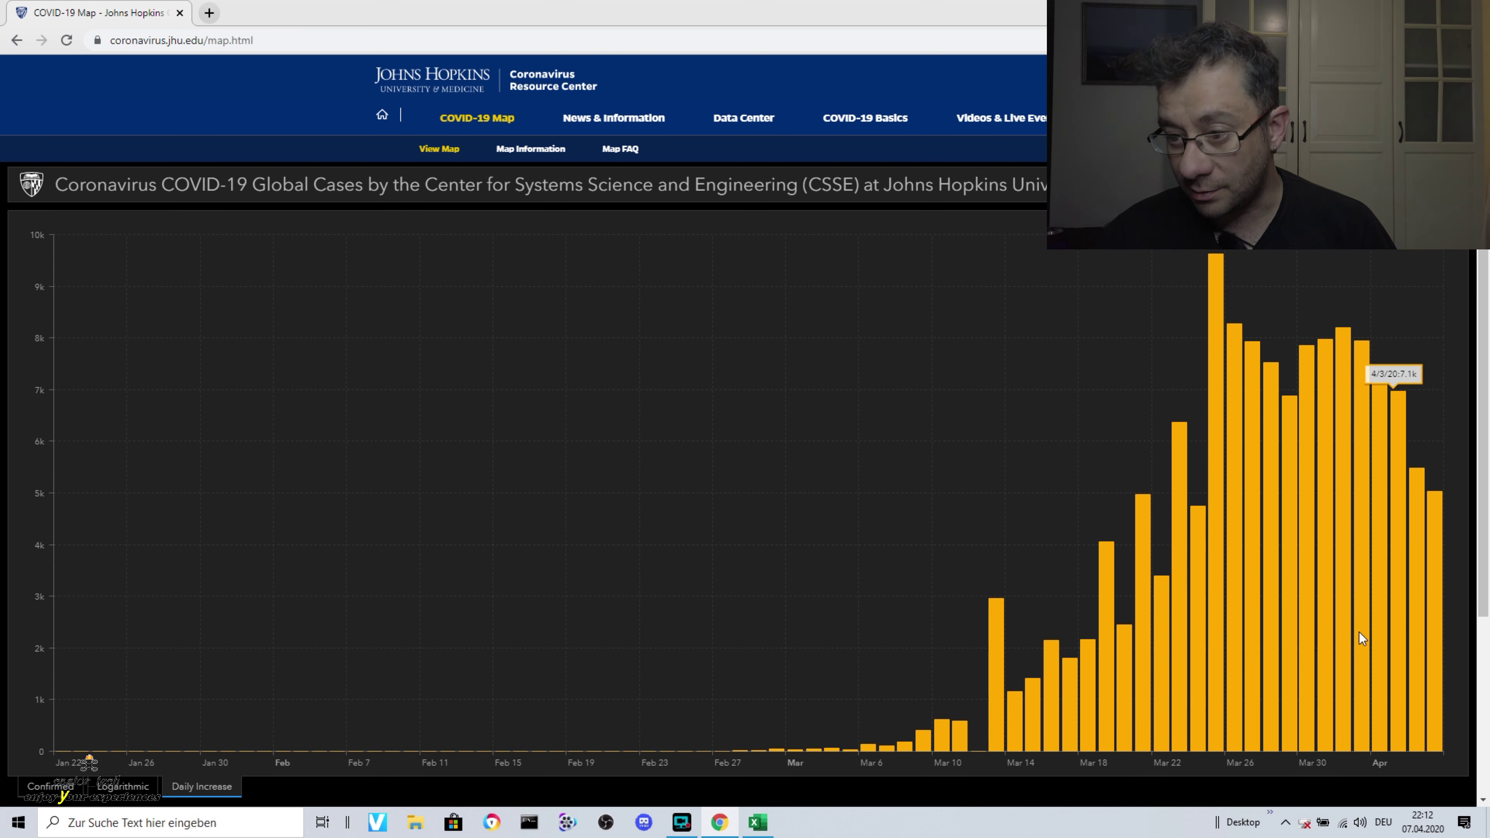
click(762, 825)
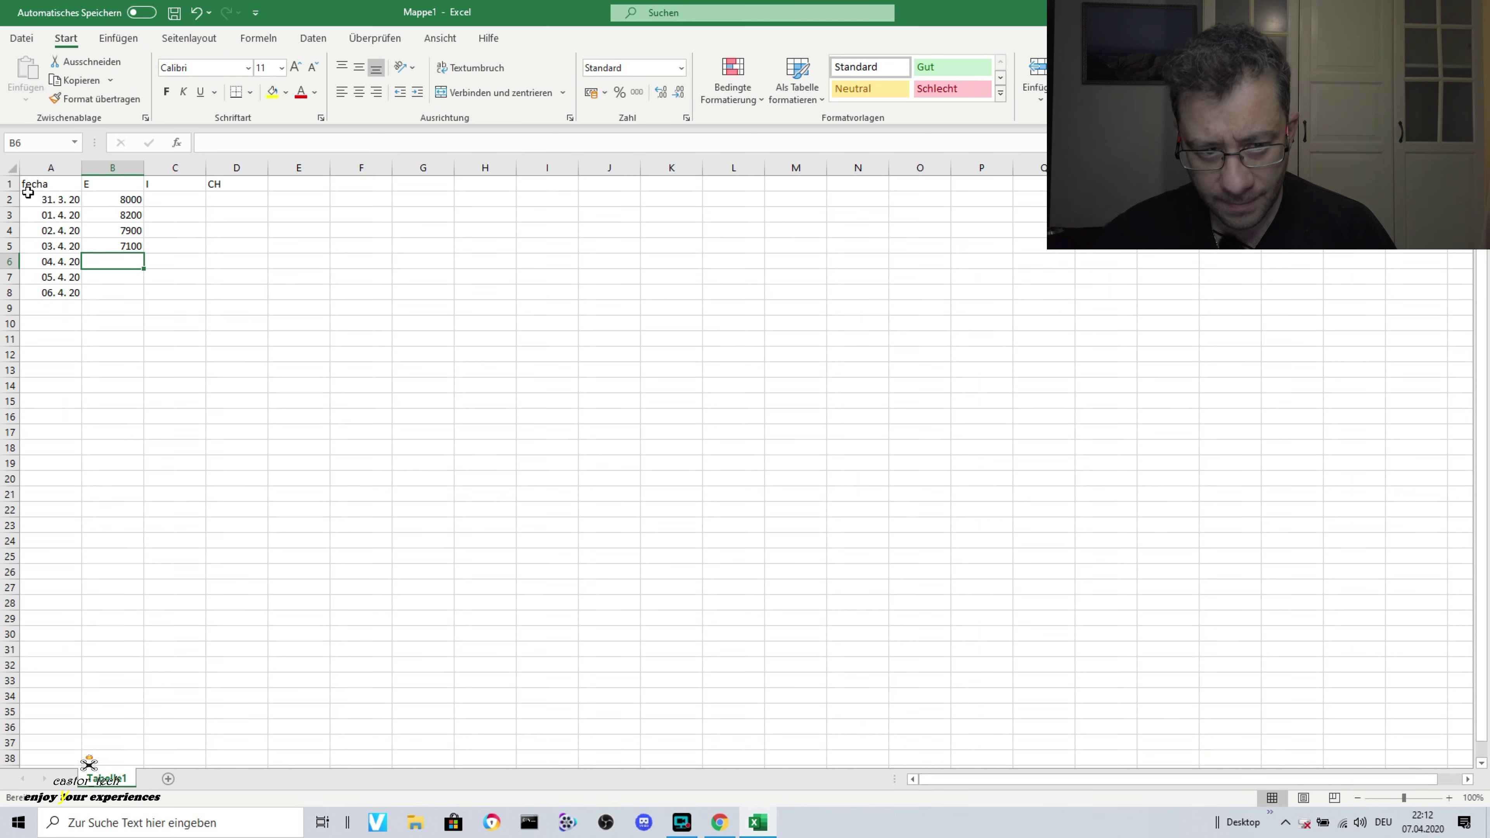
text(7)
key(Tab)
key(Tab)
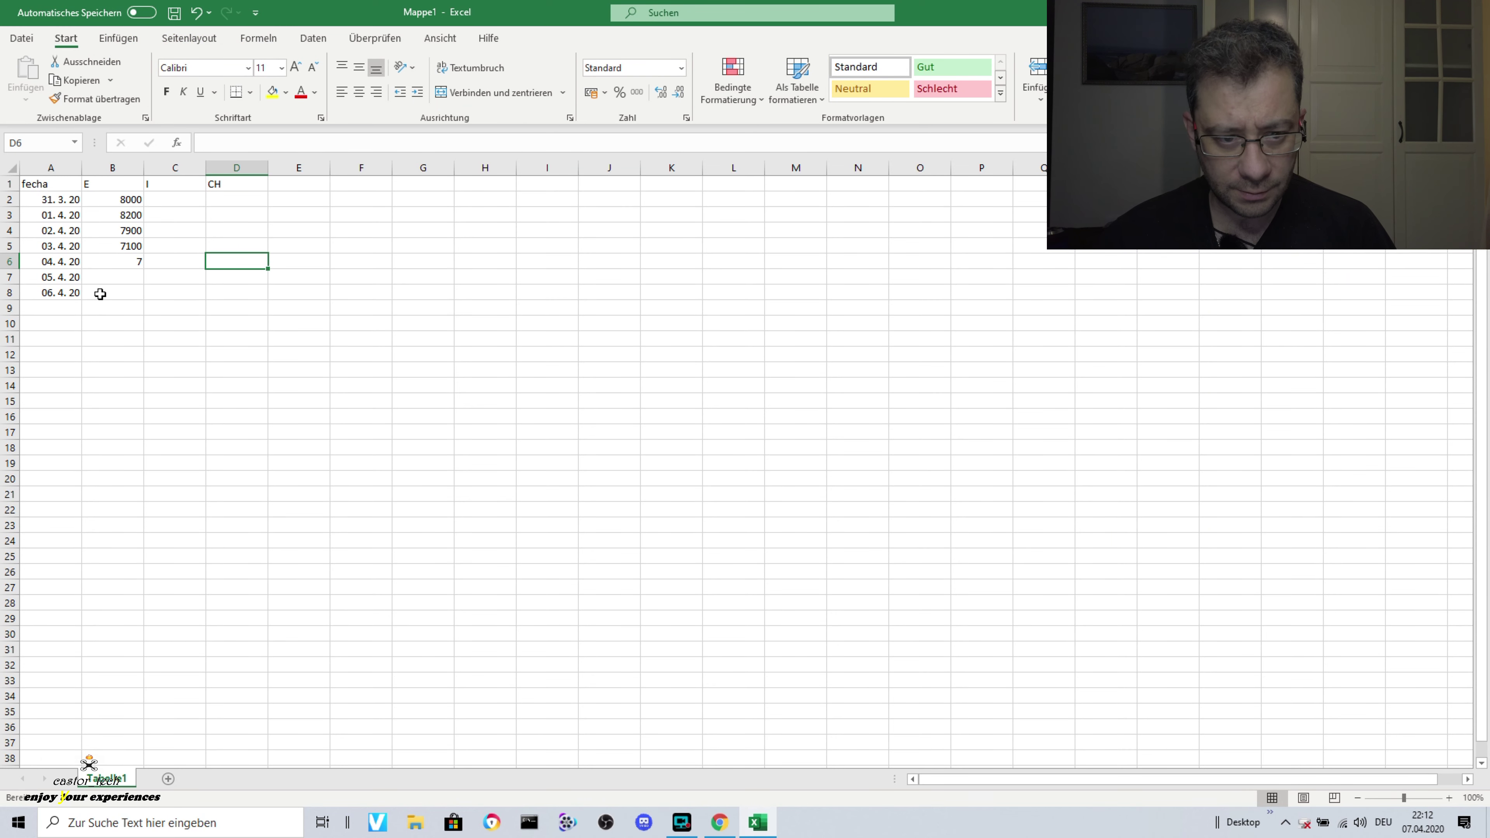
key(Left)
key(Left)
text(7)
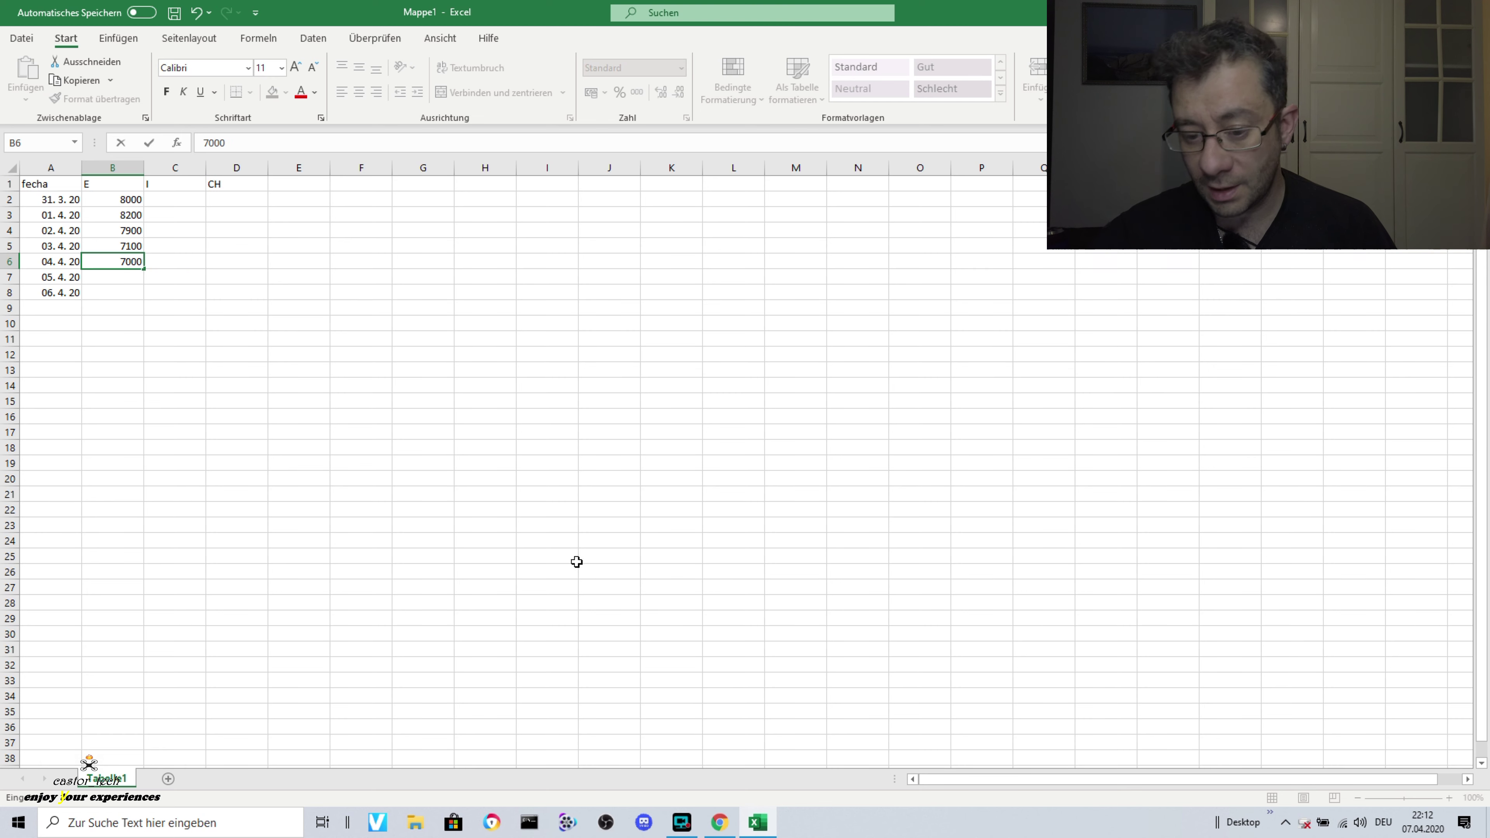
key(Return)
Enter Spain's 5500 and 5000 for 5 and 6 April in B7 and B8
key(alt+Tab)
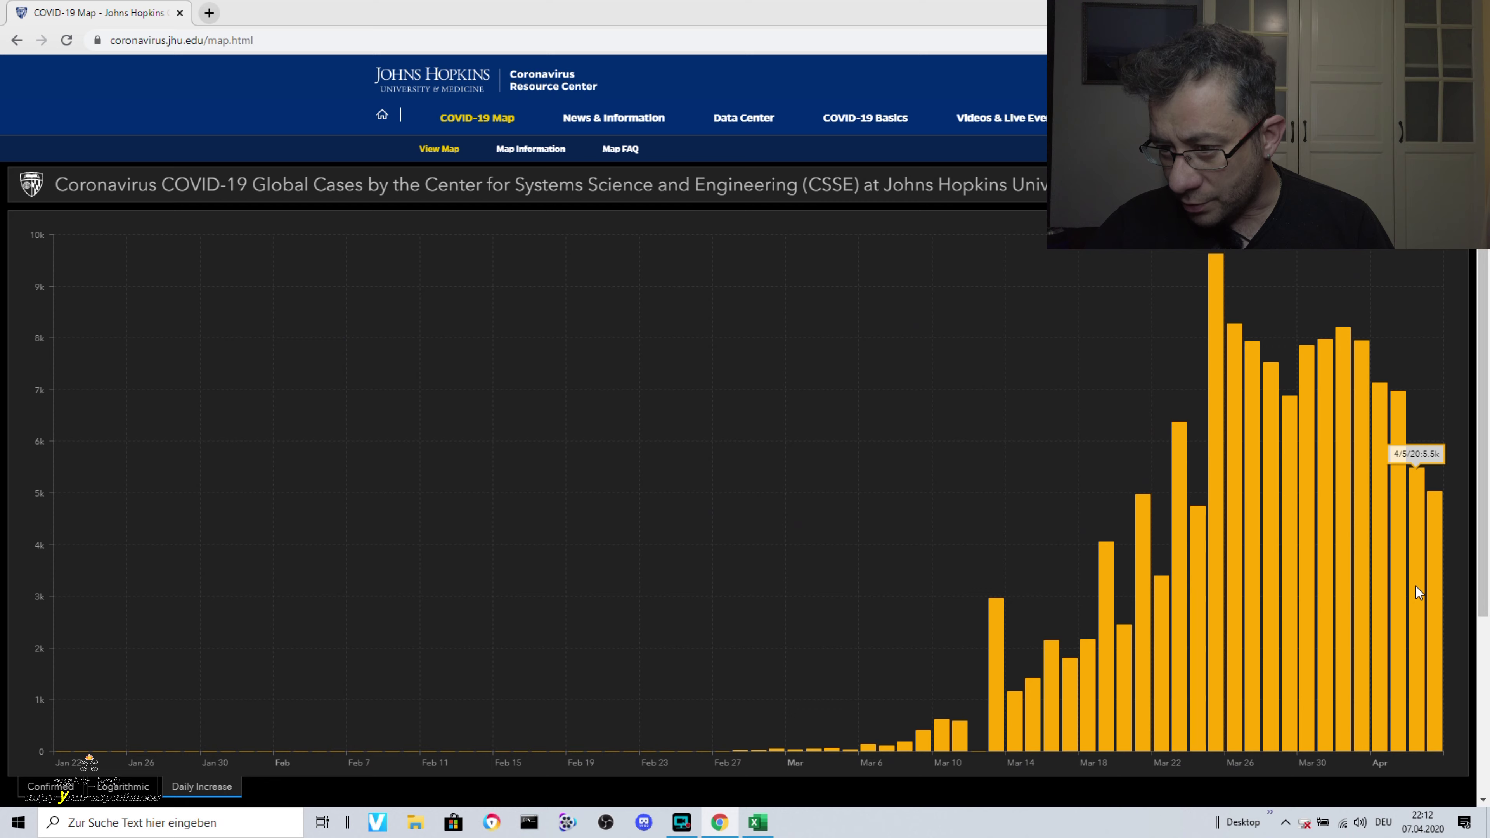
click(756, 823)
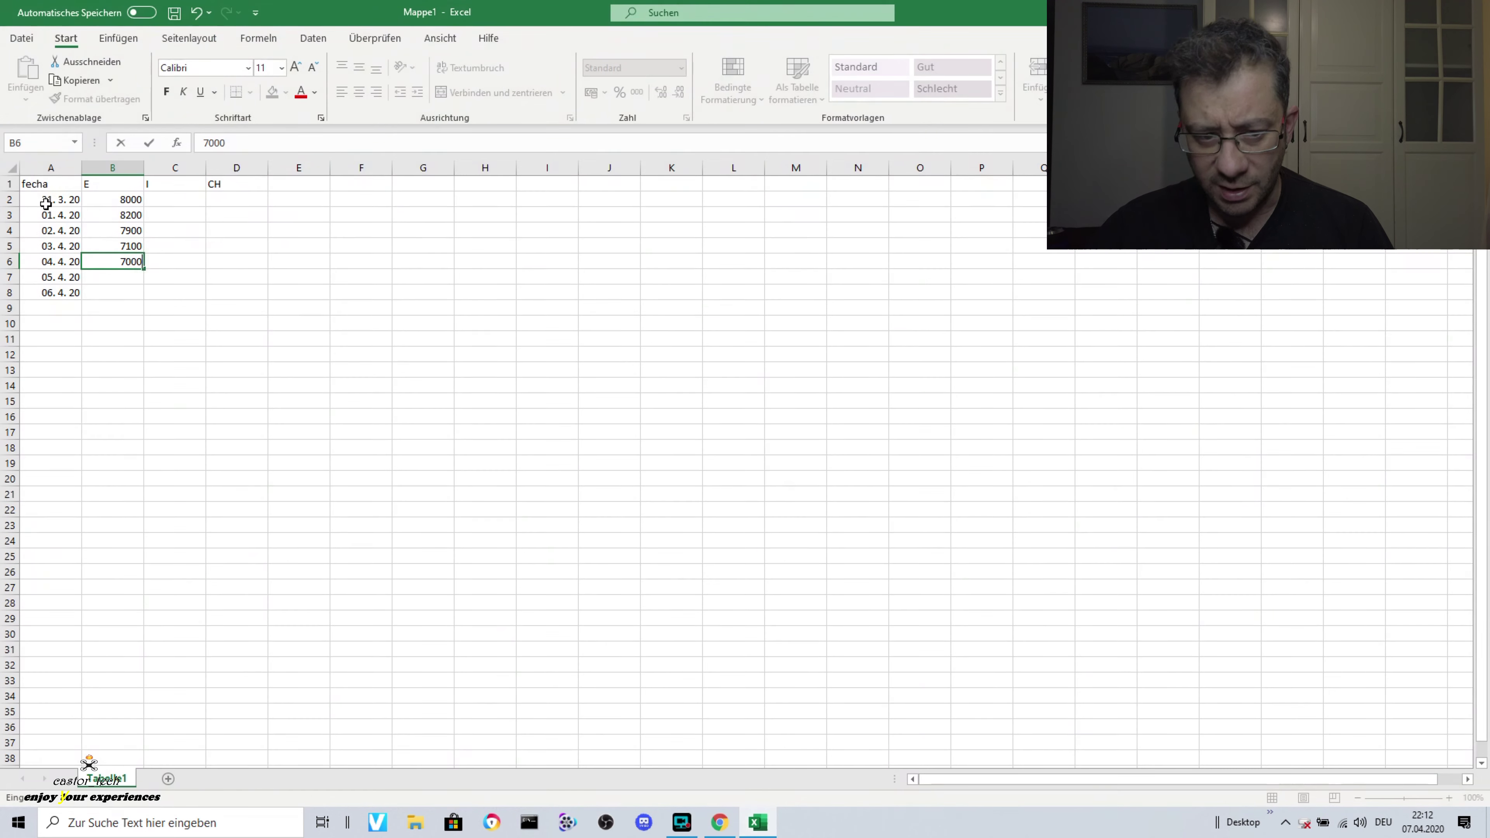
click(135, 274)
text(5)
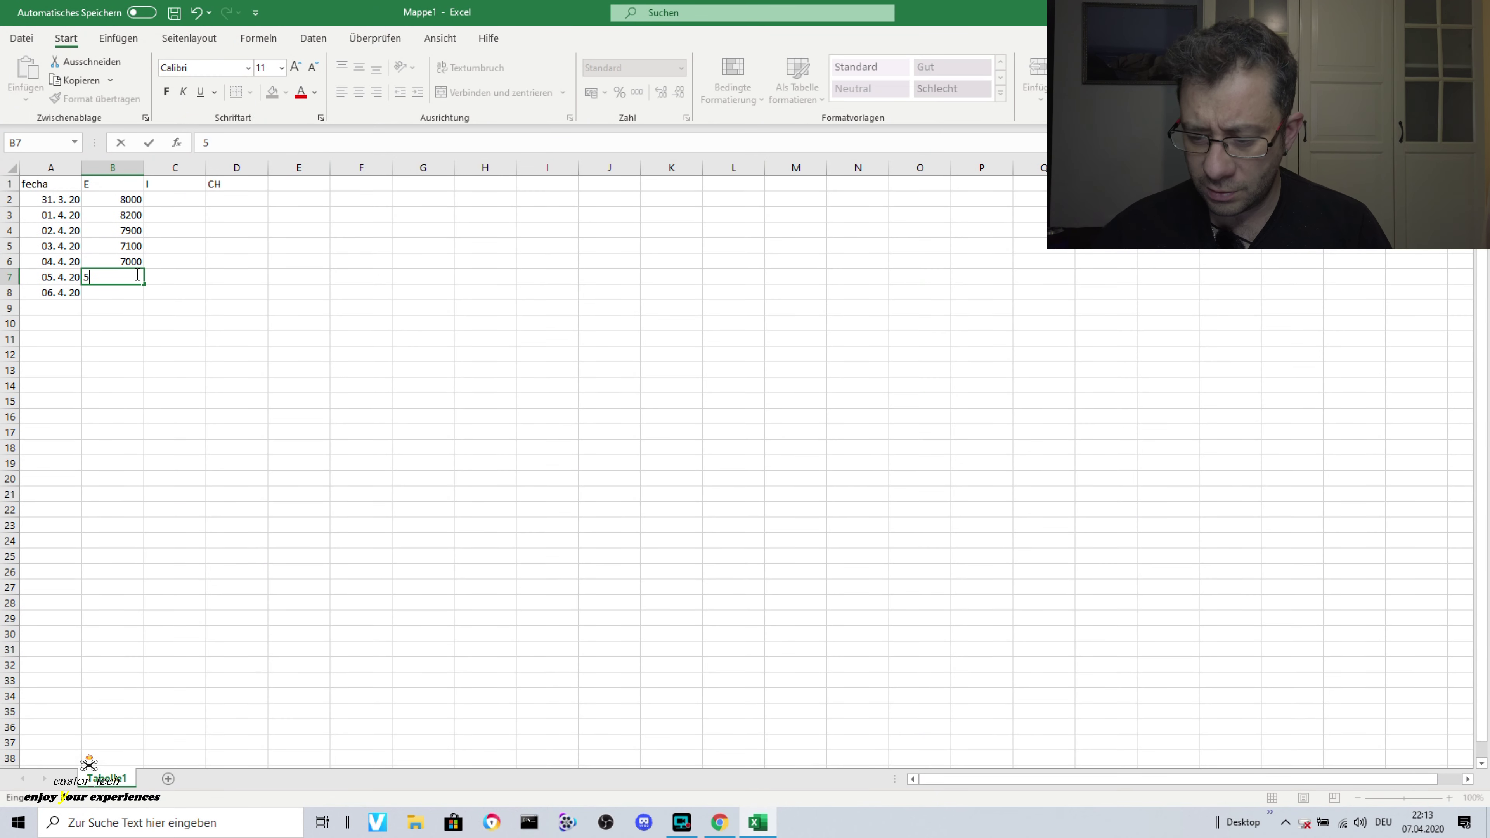
click(757, 821)
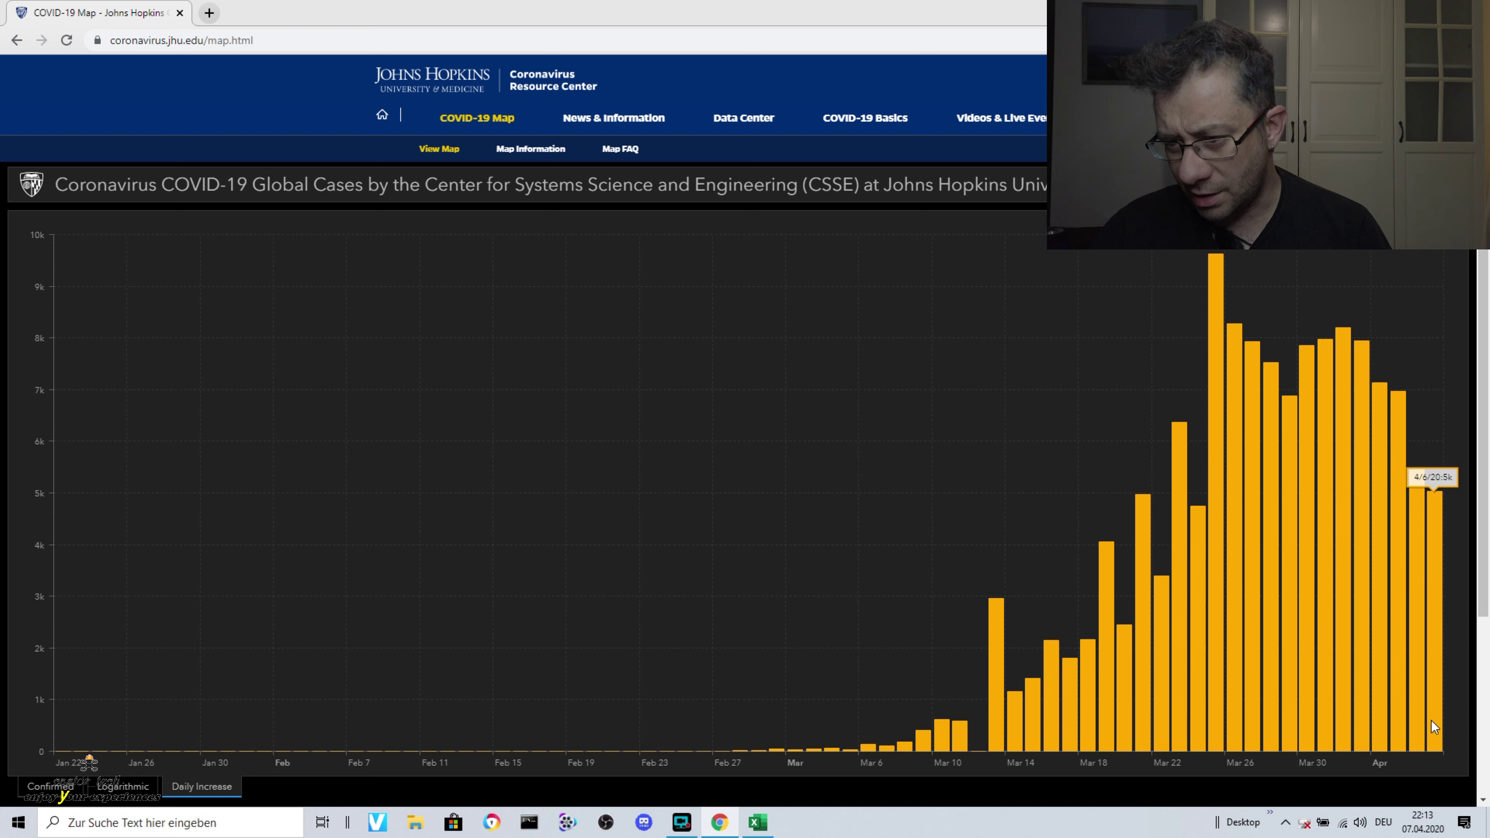
click(757, 821)
click(95, 293)
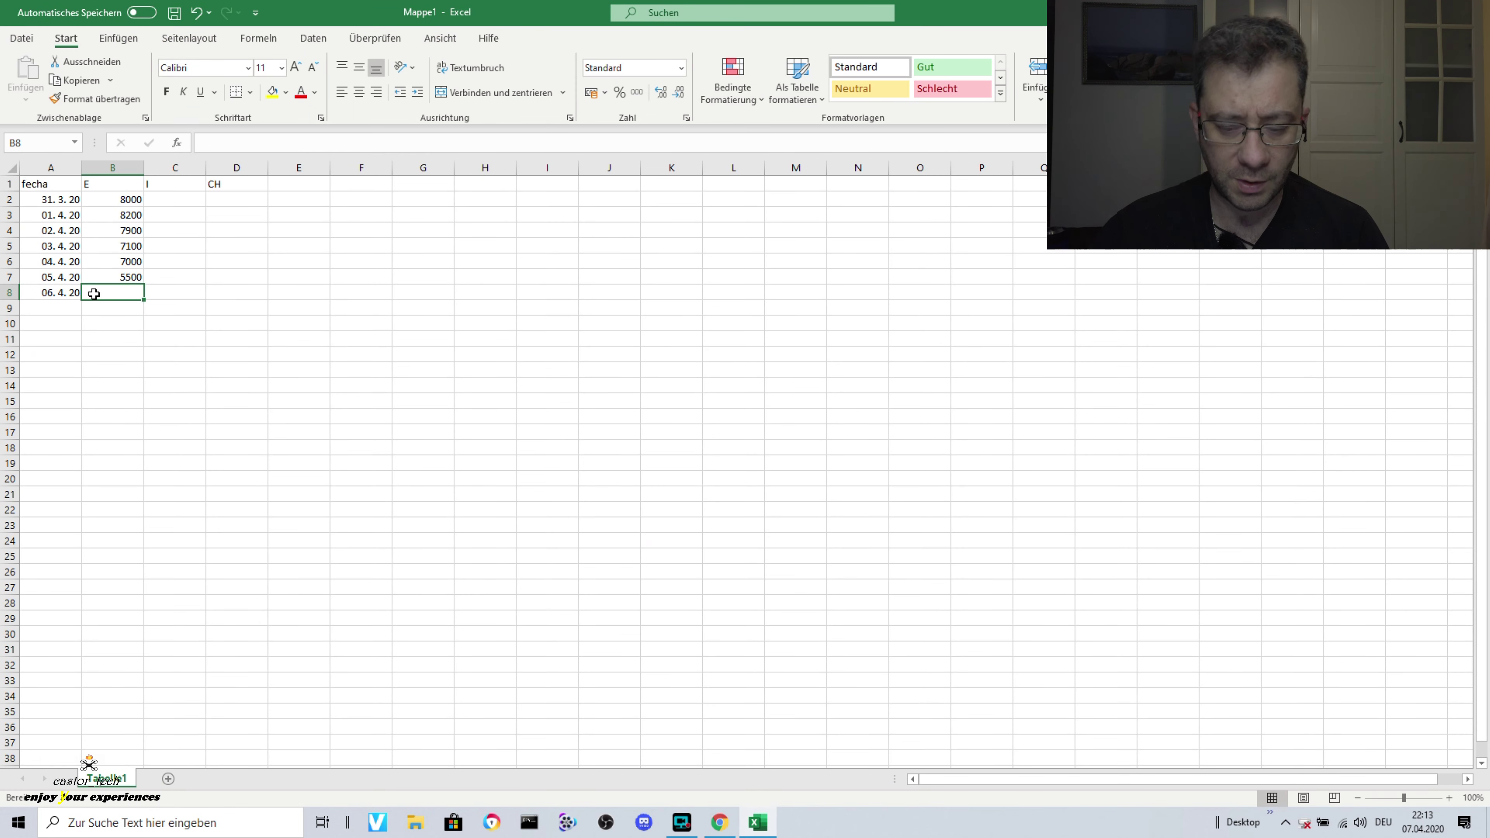
text(500)
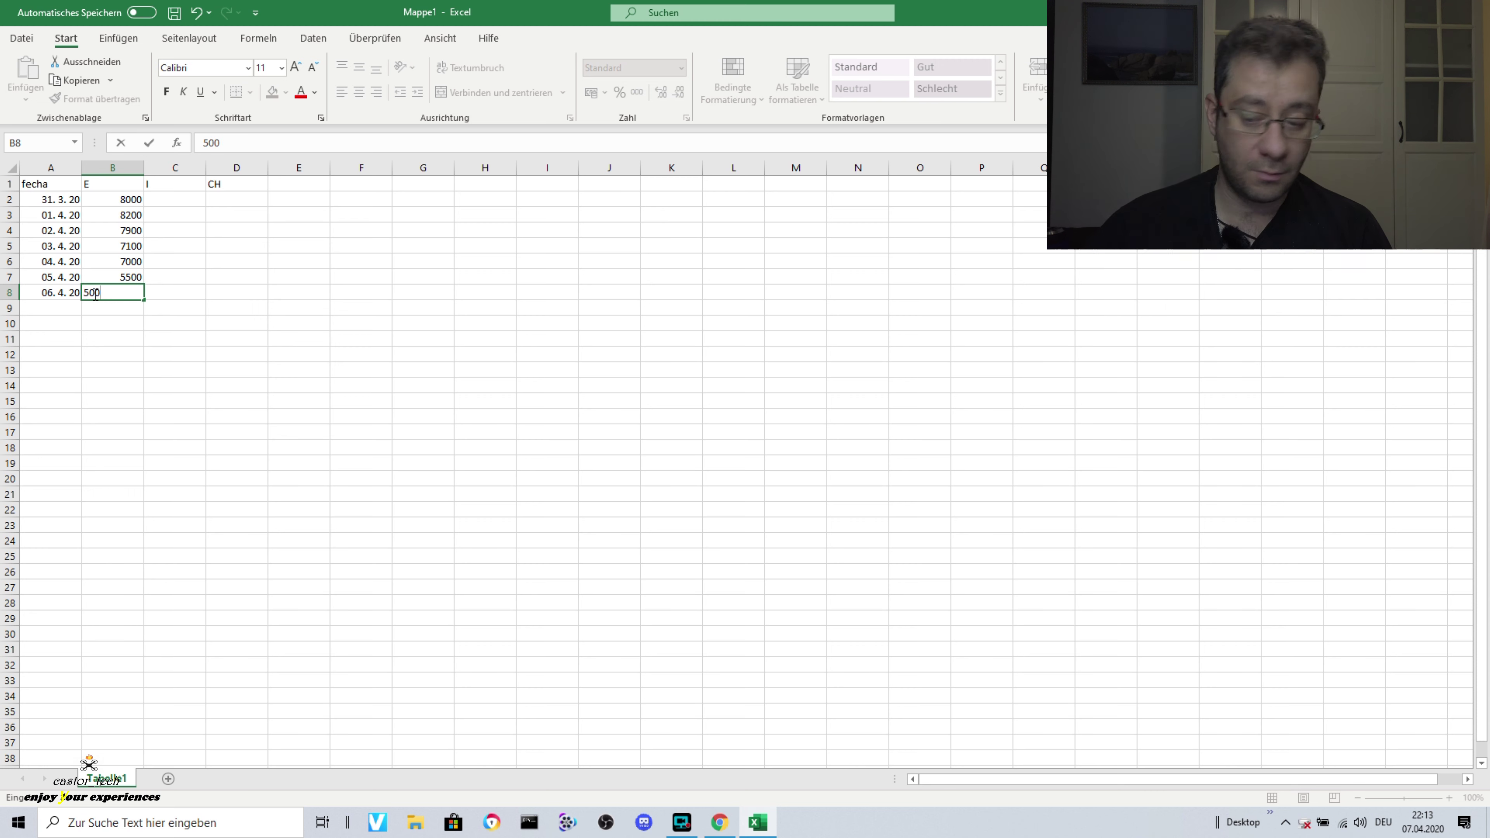
text(0)
click(328, 375)
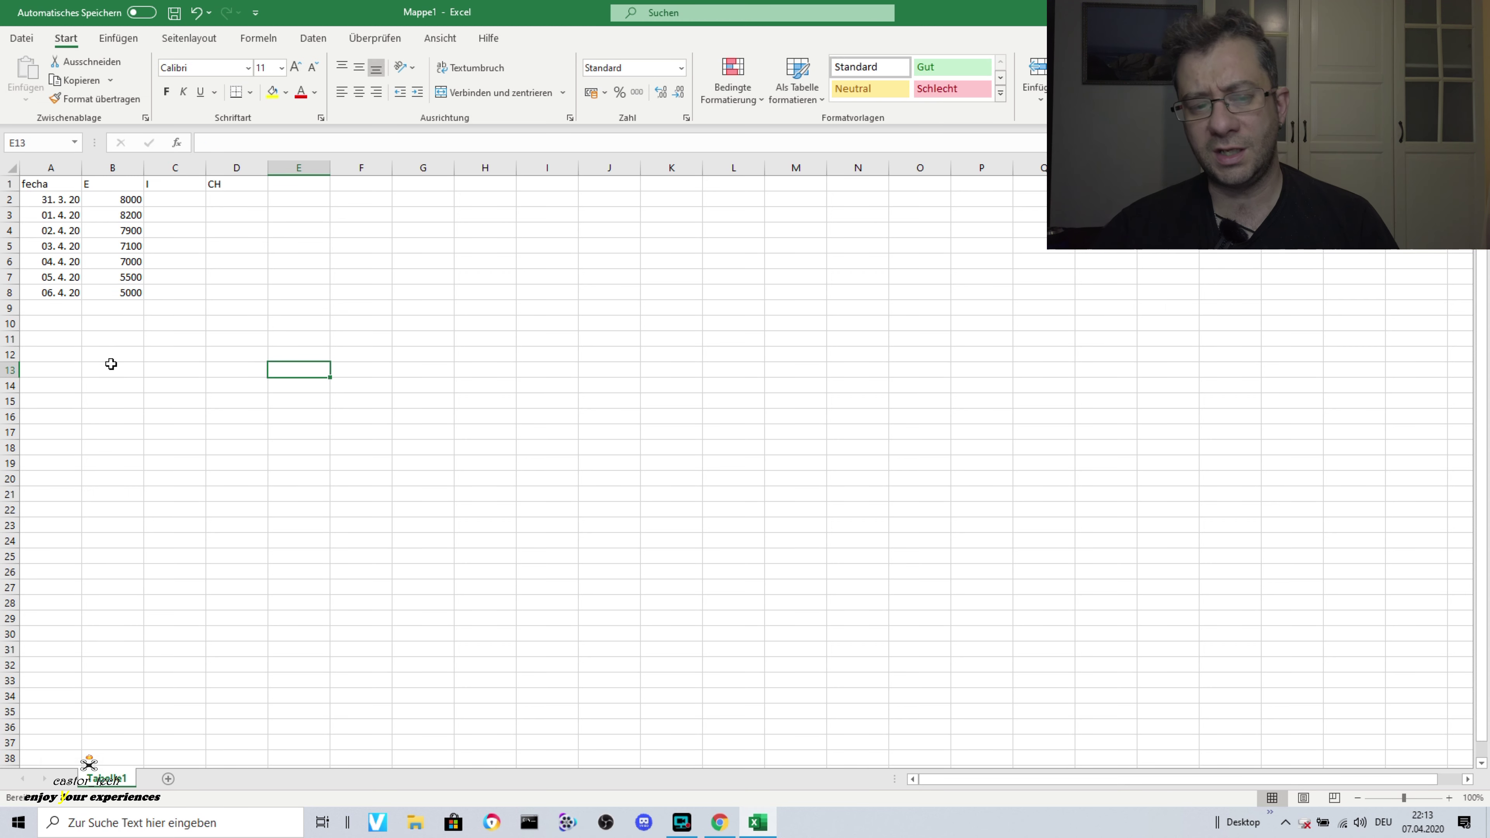
Select Spain's values B2:B8 to check their total, then bring the chart back
drag(134, 200, 133, 289)
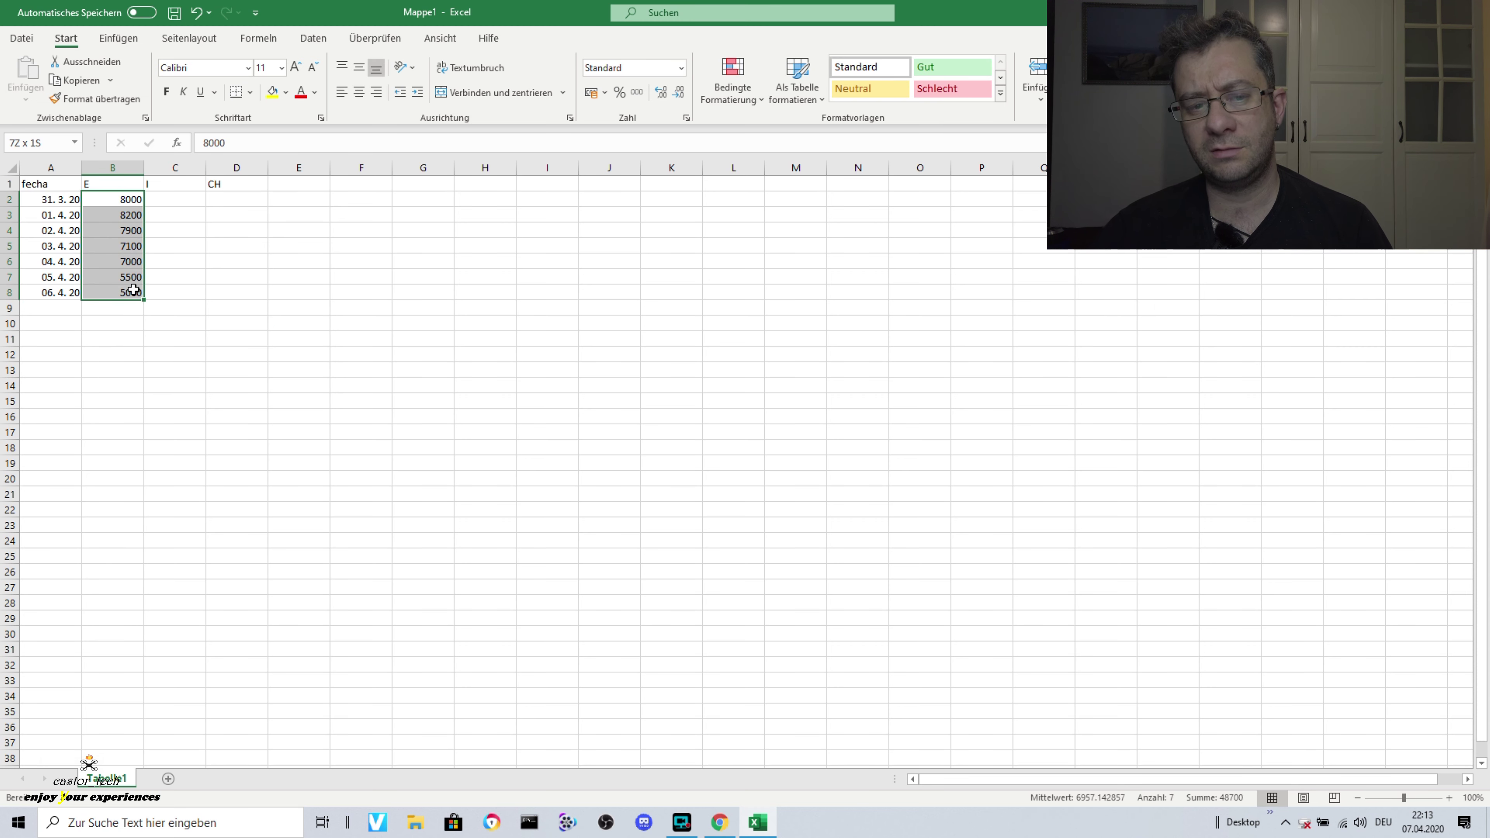
click(128, 277)
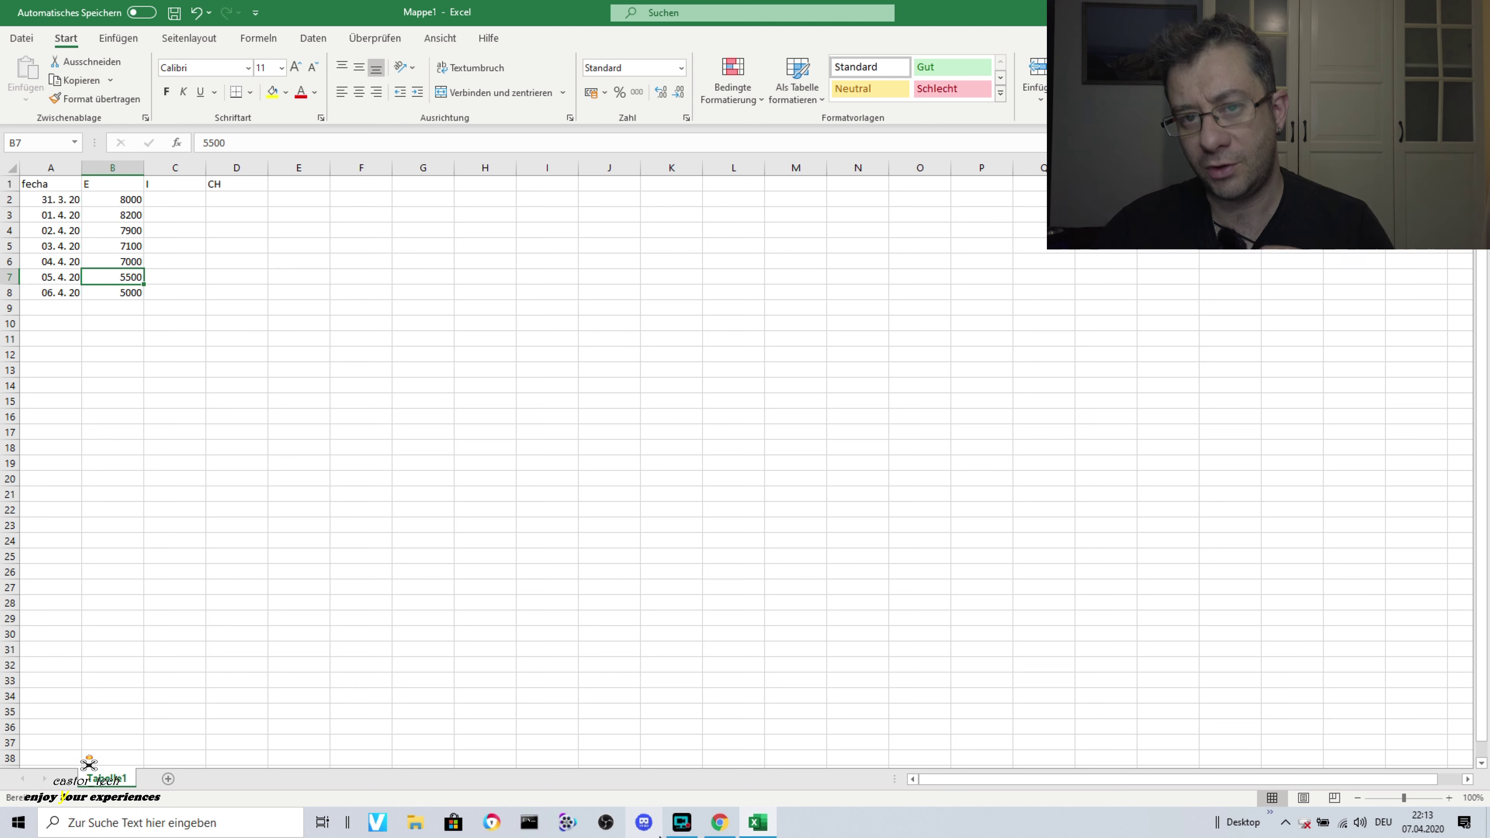
mouse_move(681, 822)
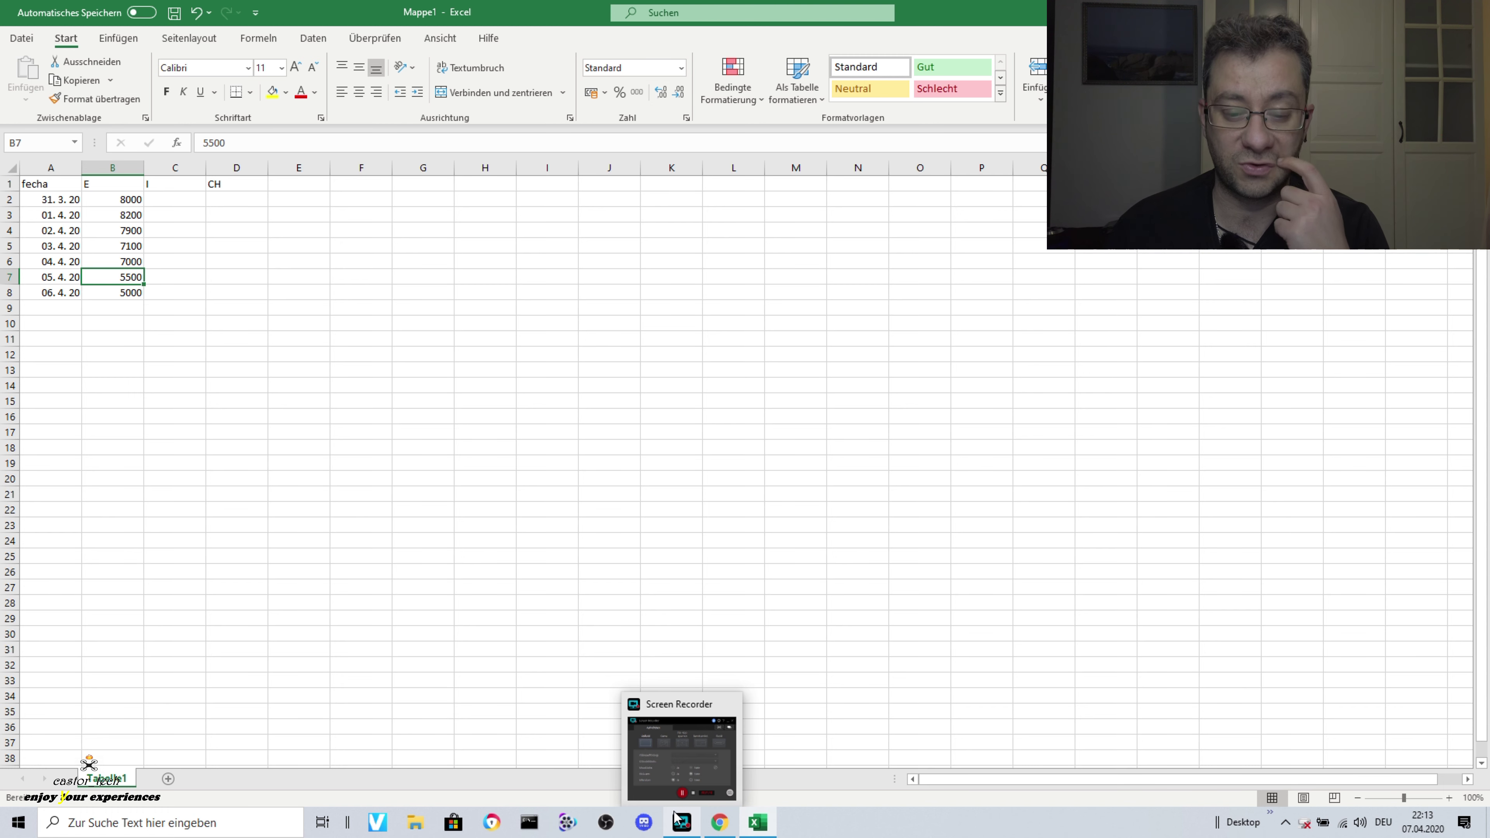
click(719, 822)
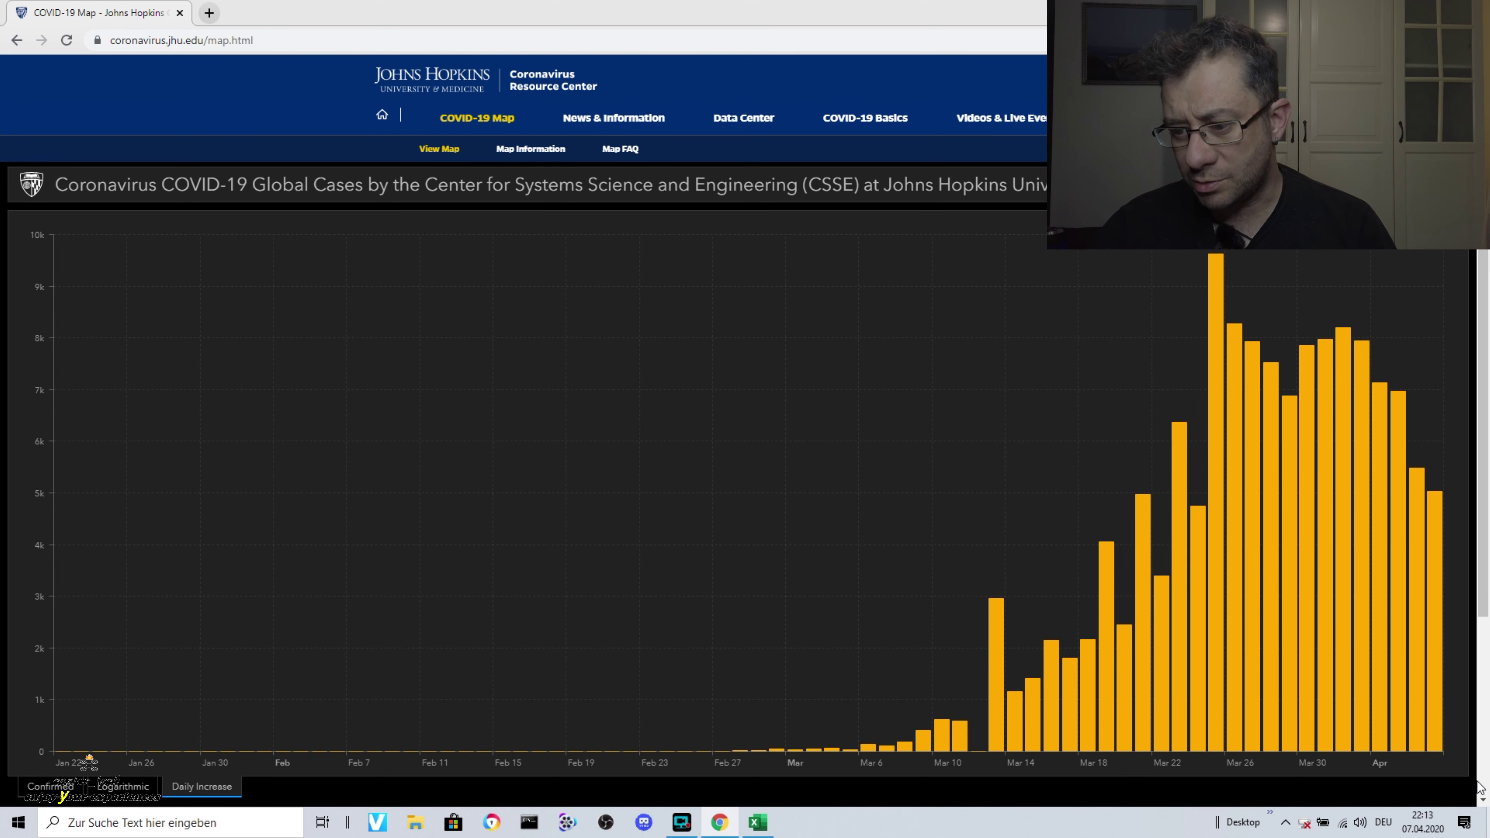
Switch the dashboard from Spain to Italy and enlarge Italy's daily-increase chart
click(1465, 222)
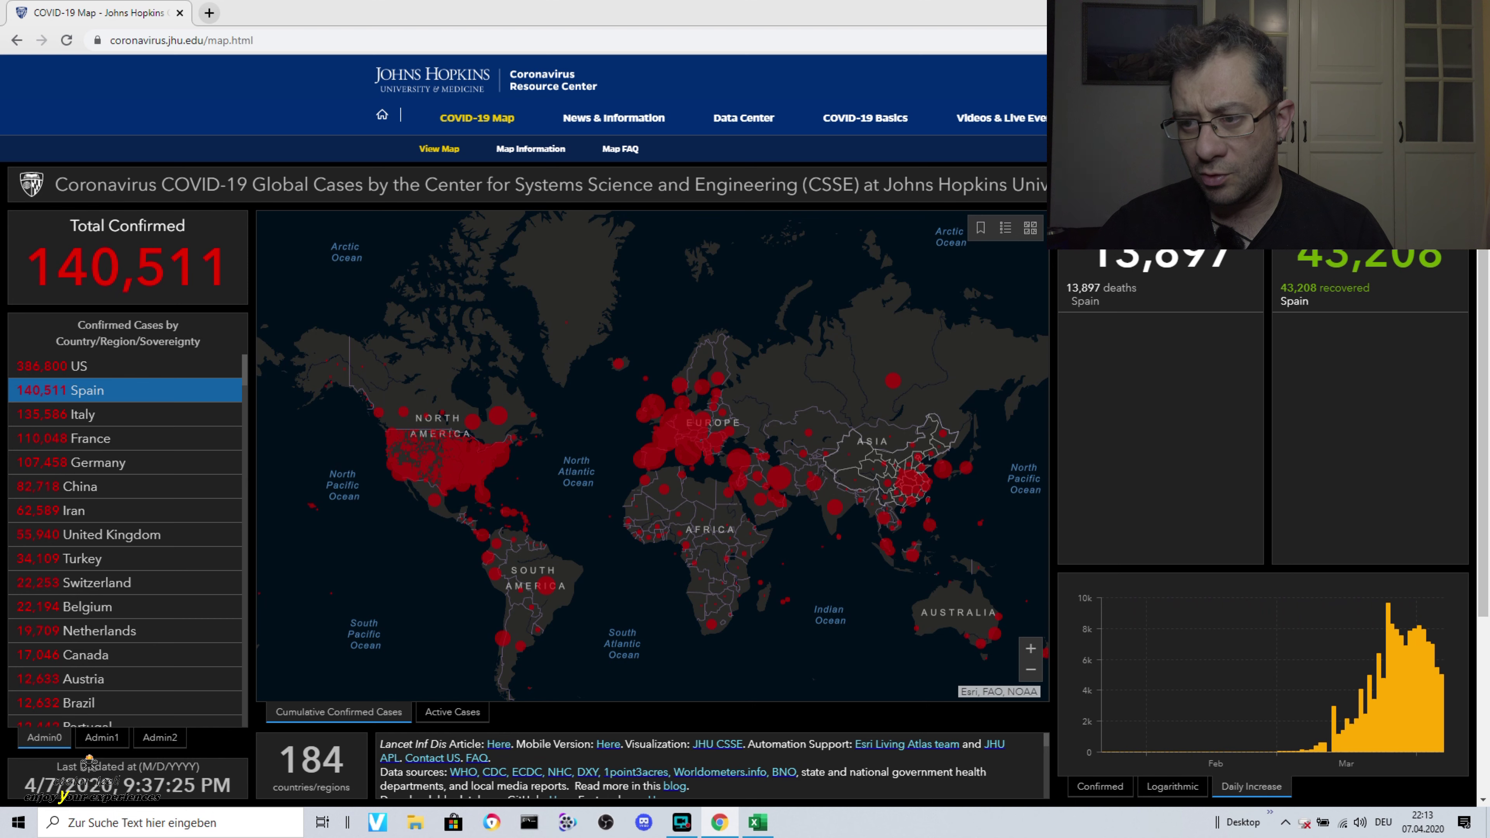
click(116, 420)
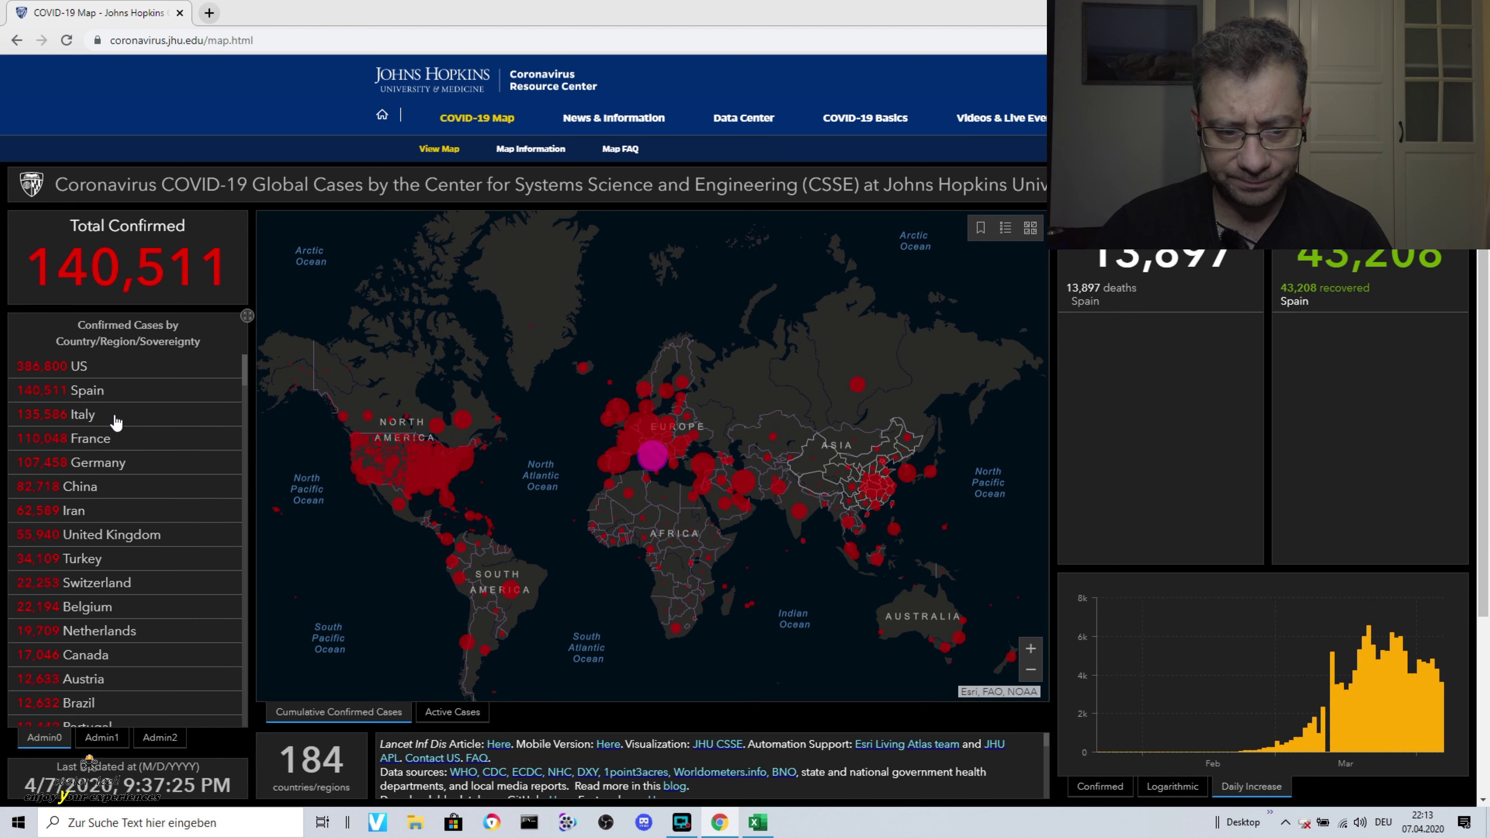
click(1268, 790)
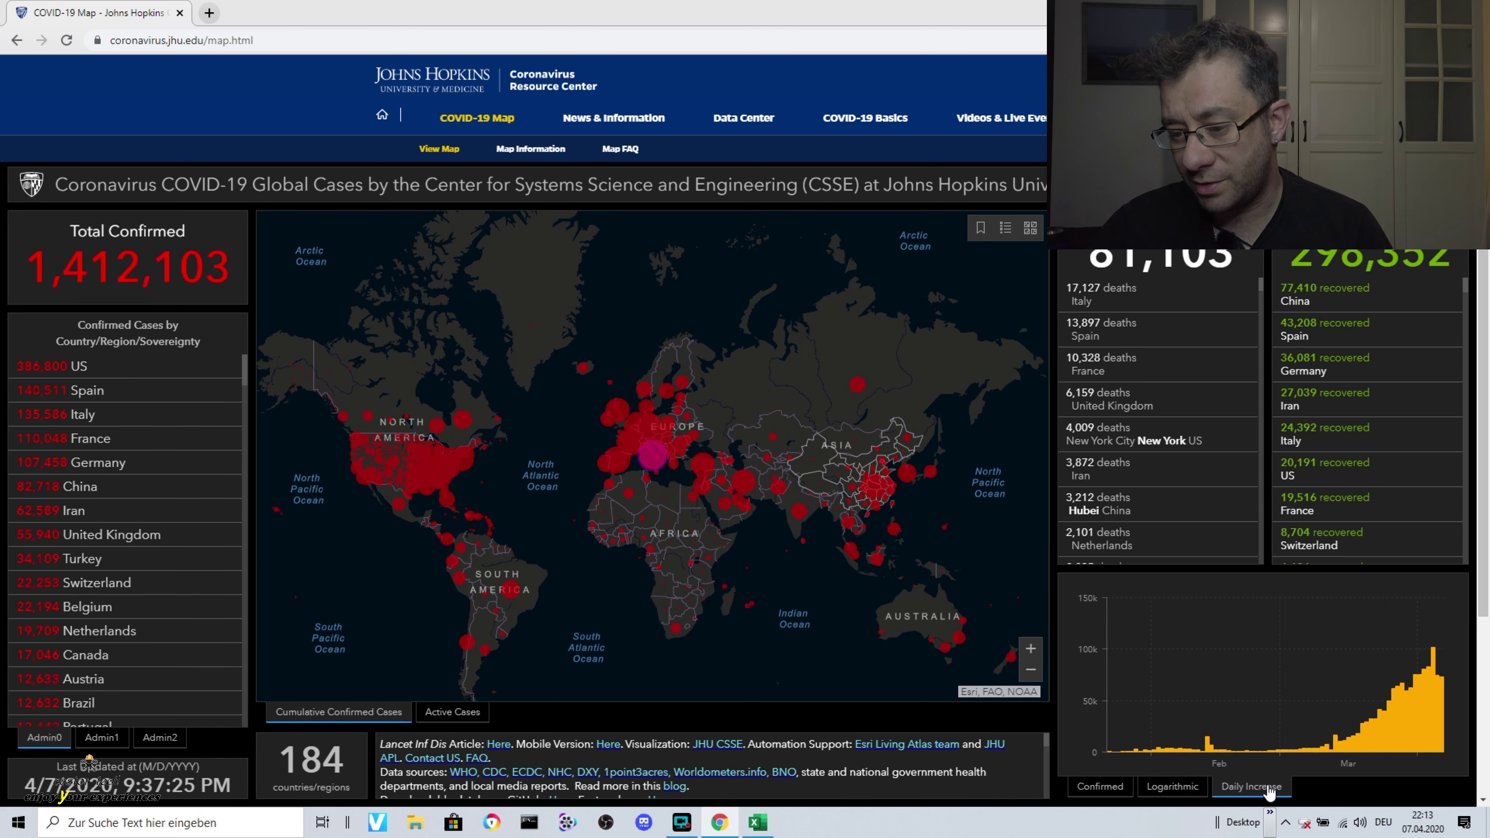
click(159, 416)
mouse_move(1395, 690)
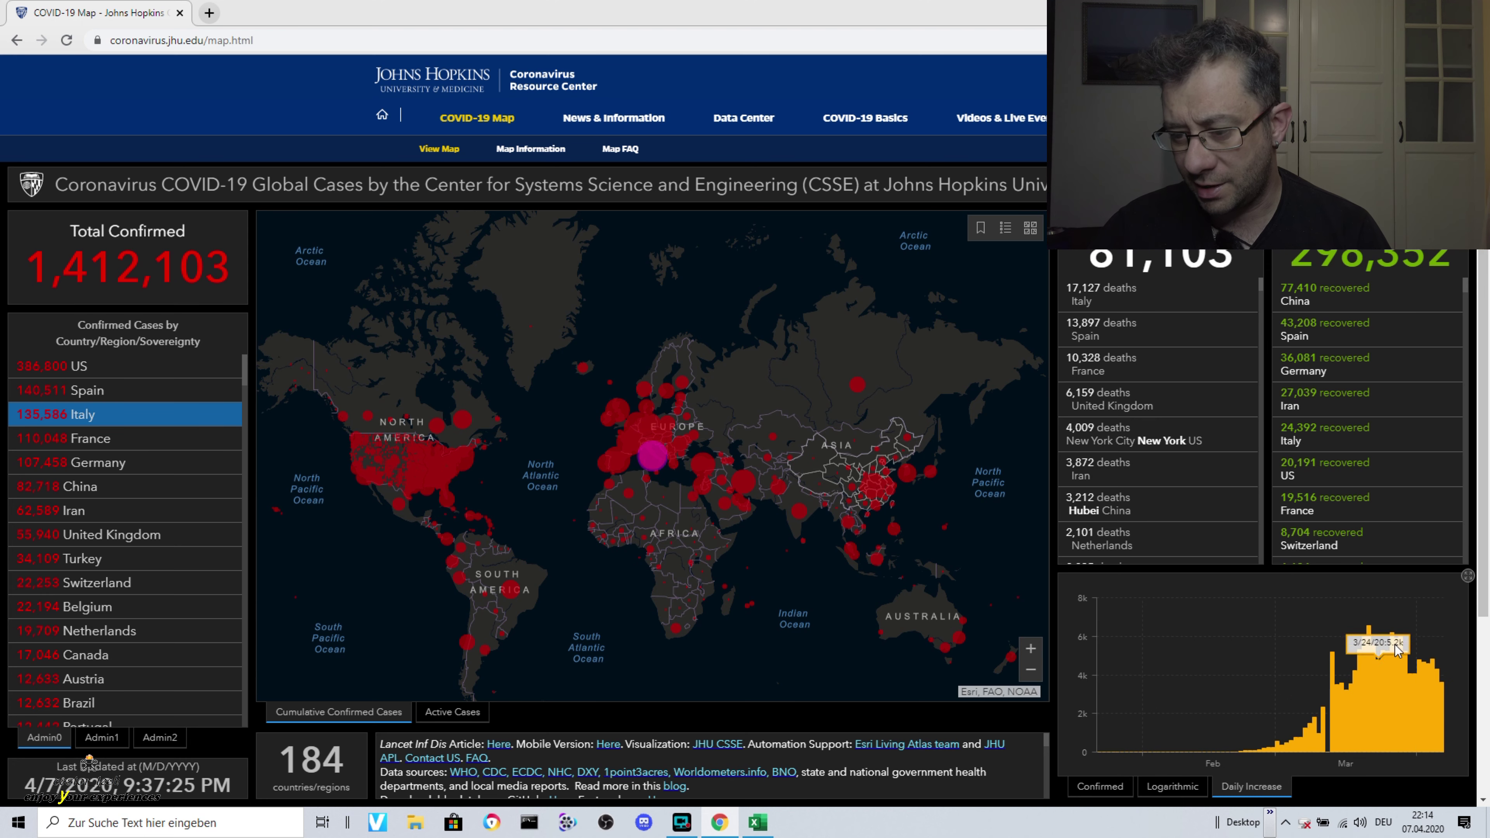
click(1468, 577)
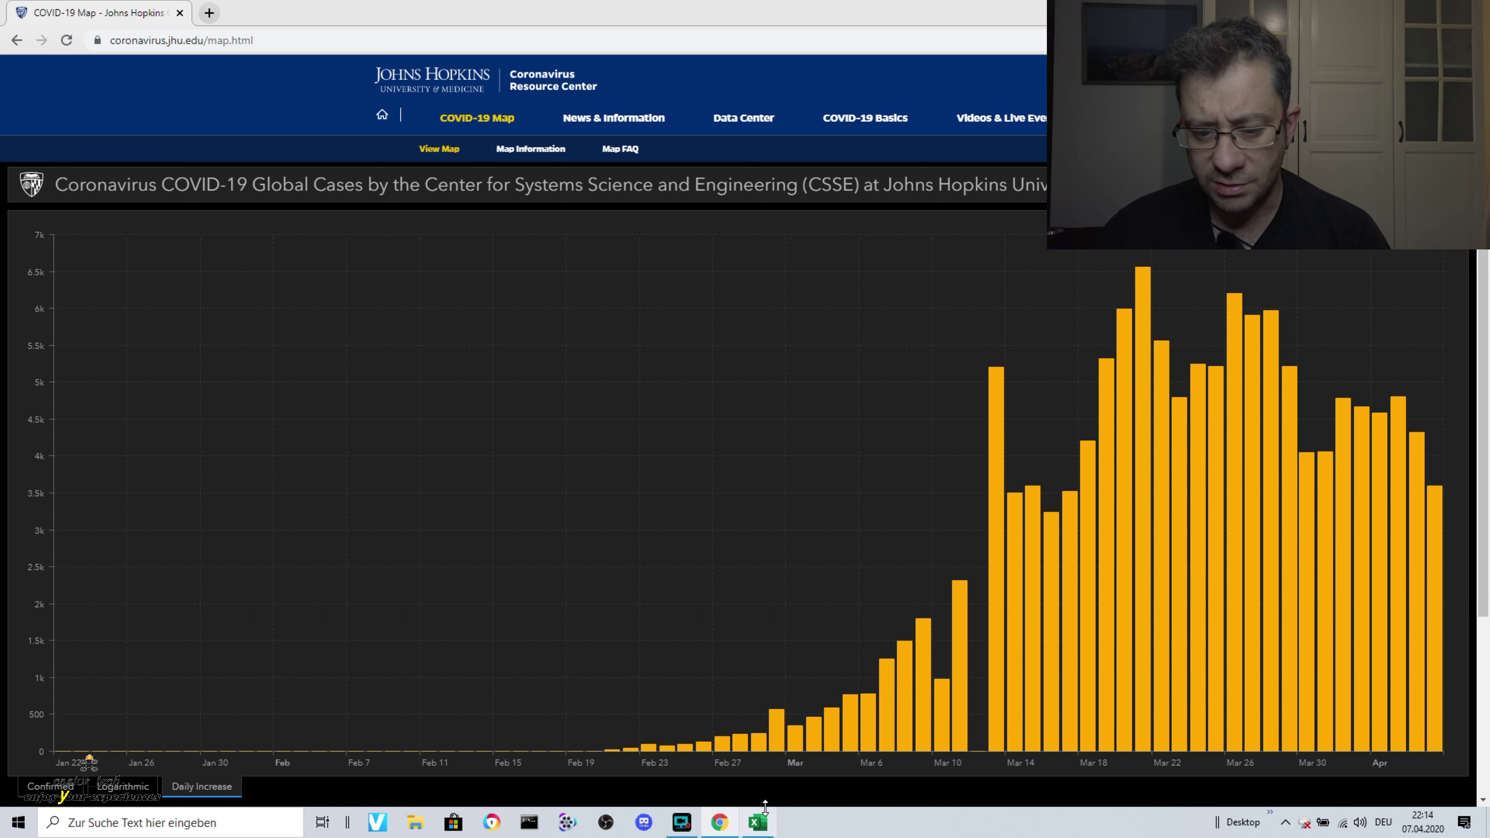
click(757, 822)
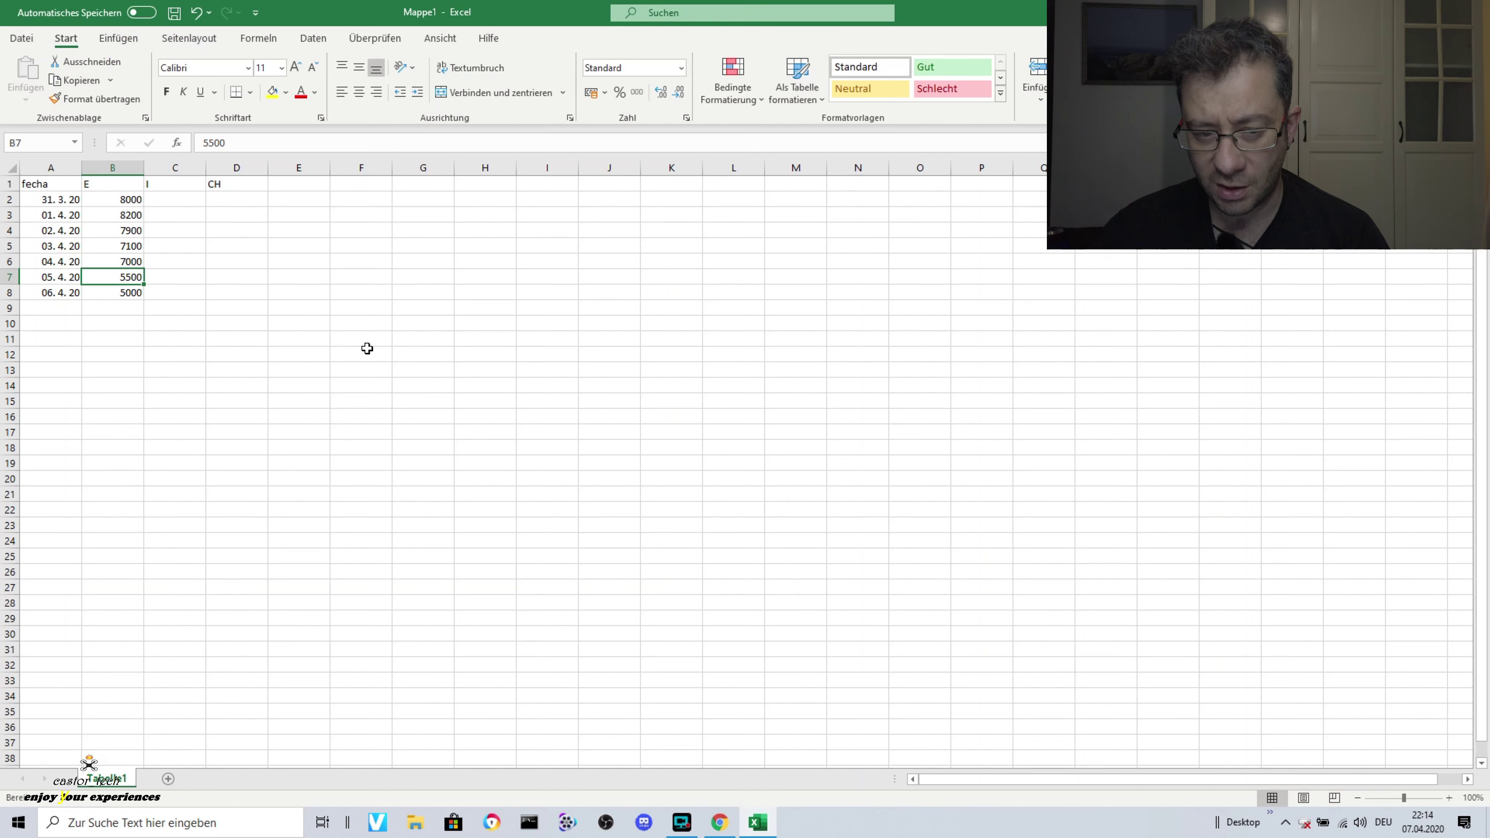
Enter Italy's 4100, 4800 and 4600 in C2:C4 for 31.3 through 2.4
click(187, 207)
text(4100)
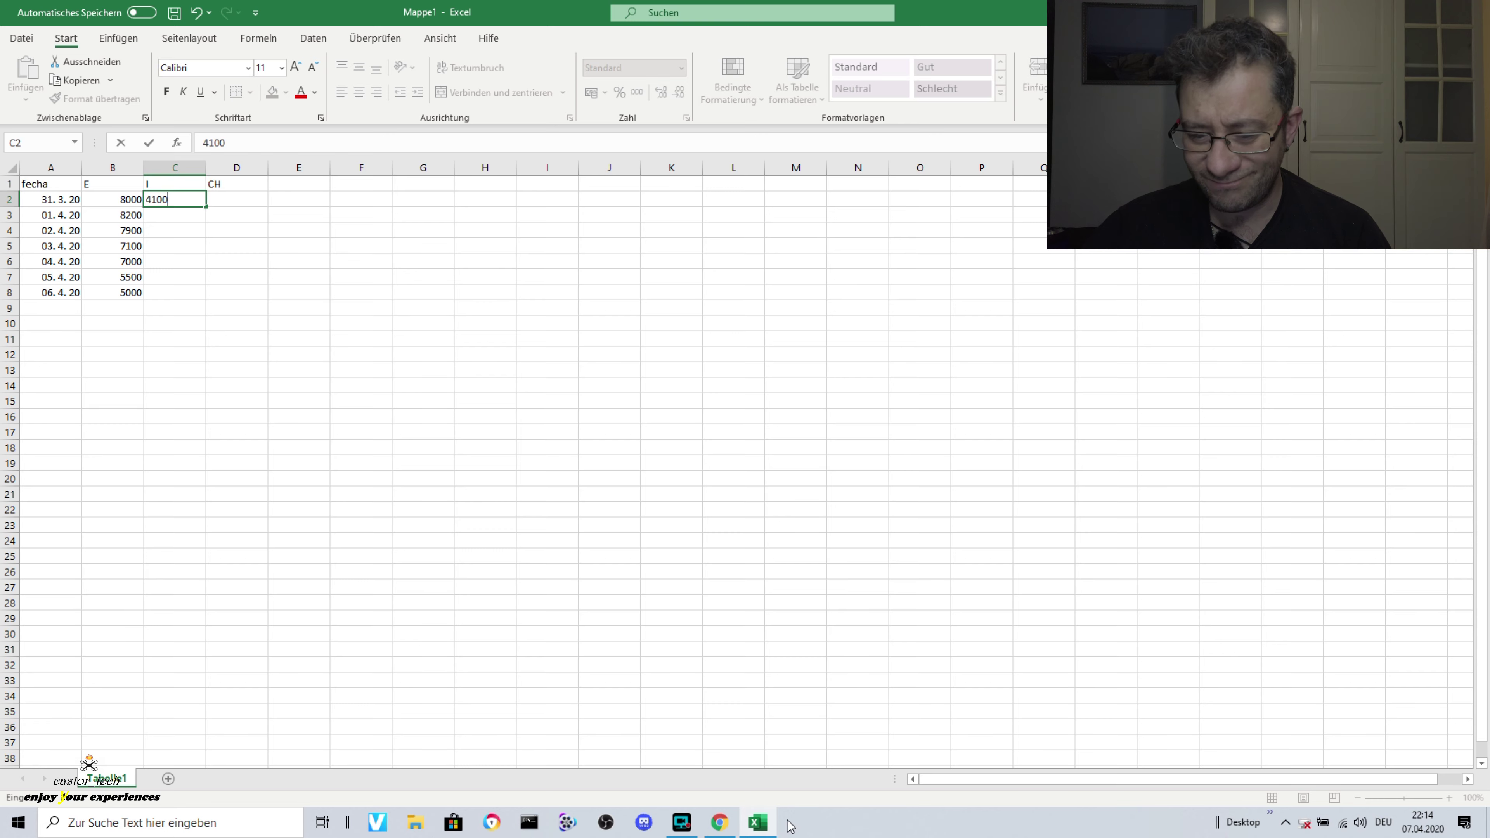
click(774, 823)
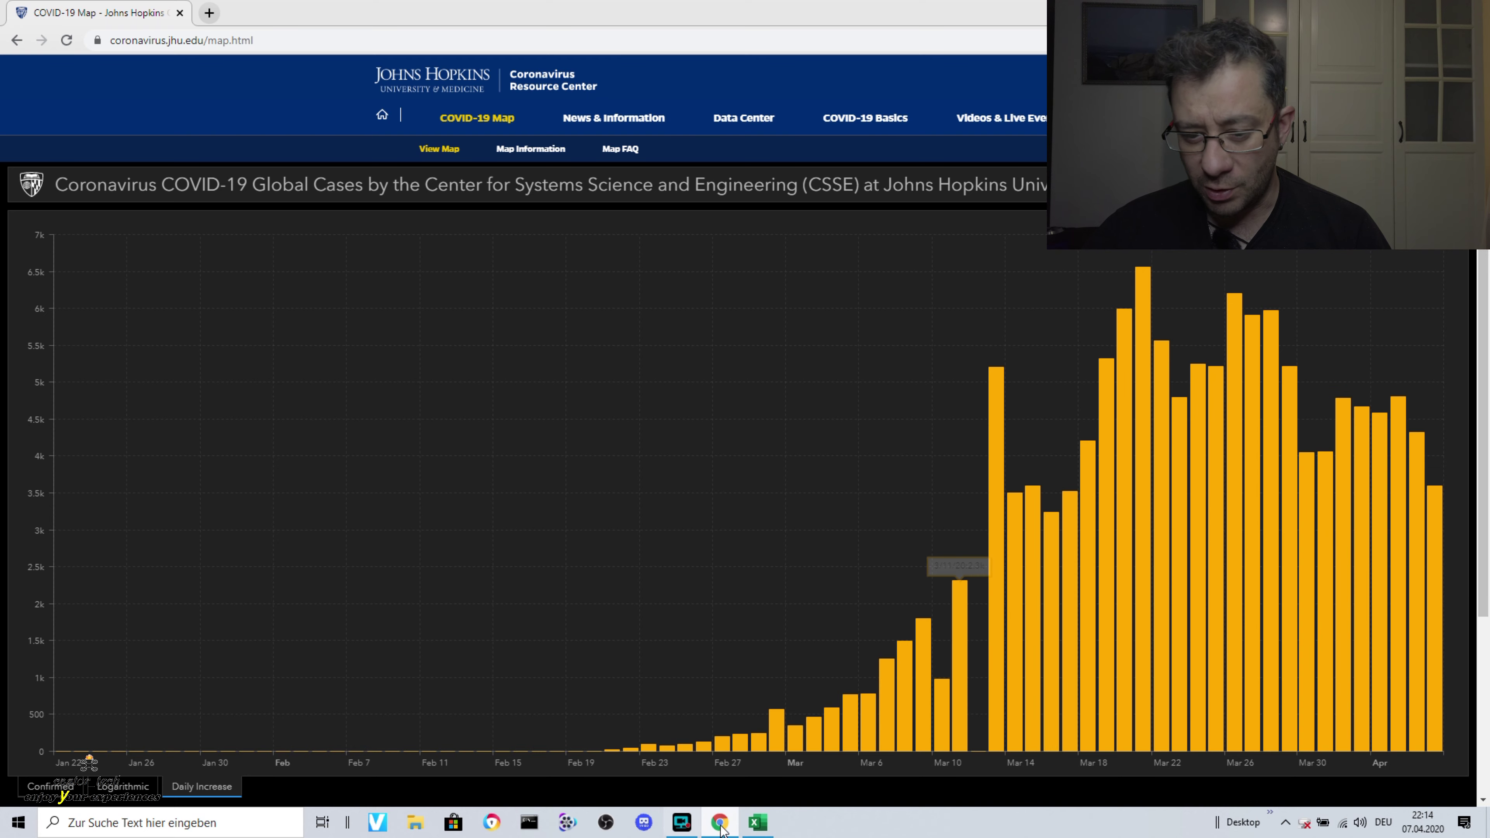
key(alt+Tab)
click(156, 216)
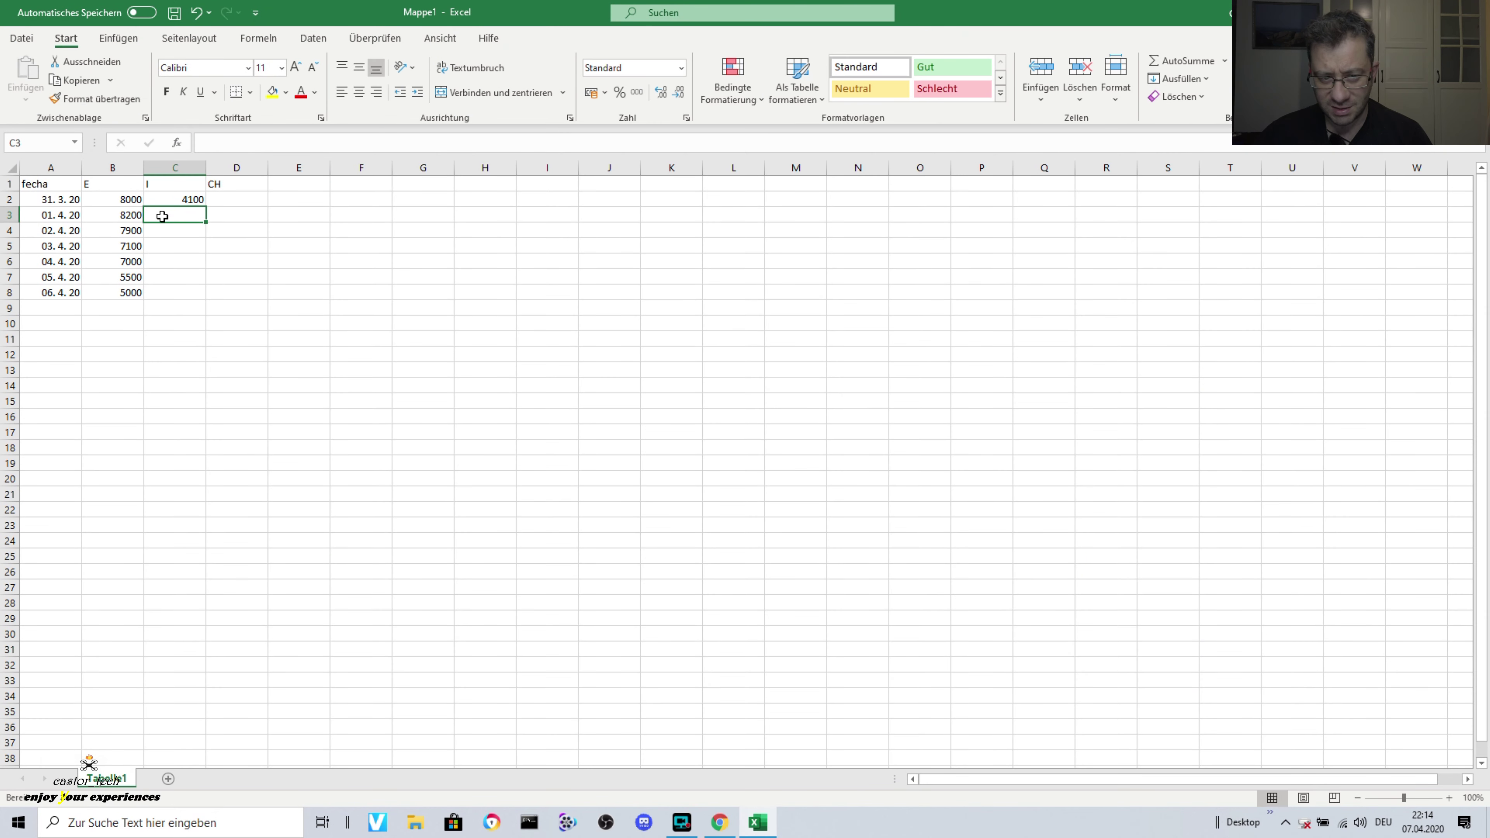
text(4800)
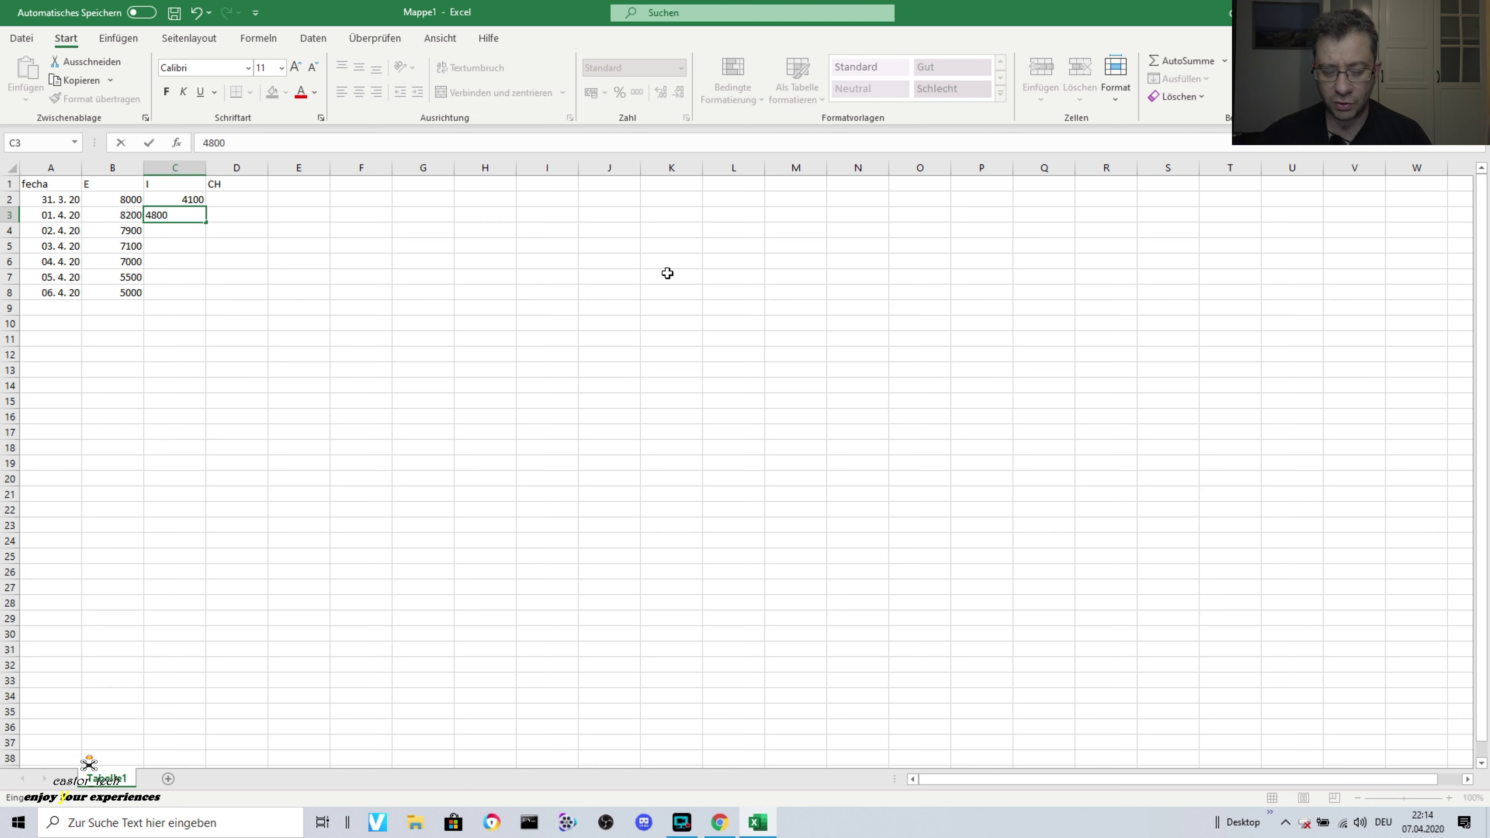
click(719, 822)
mouse_move(1379, 582)
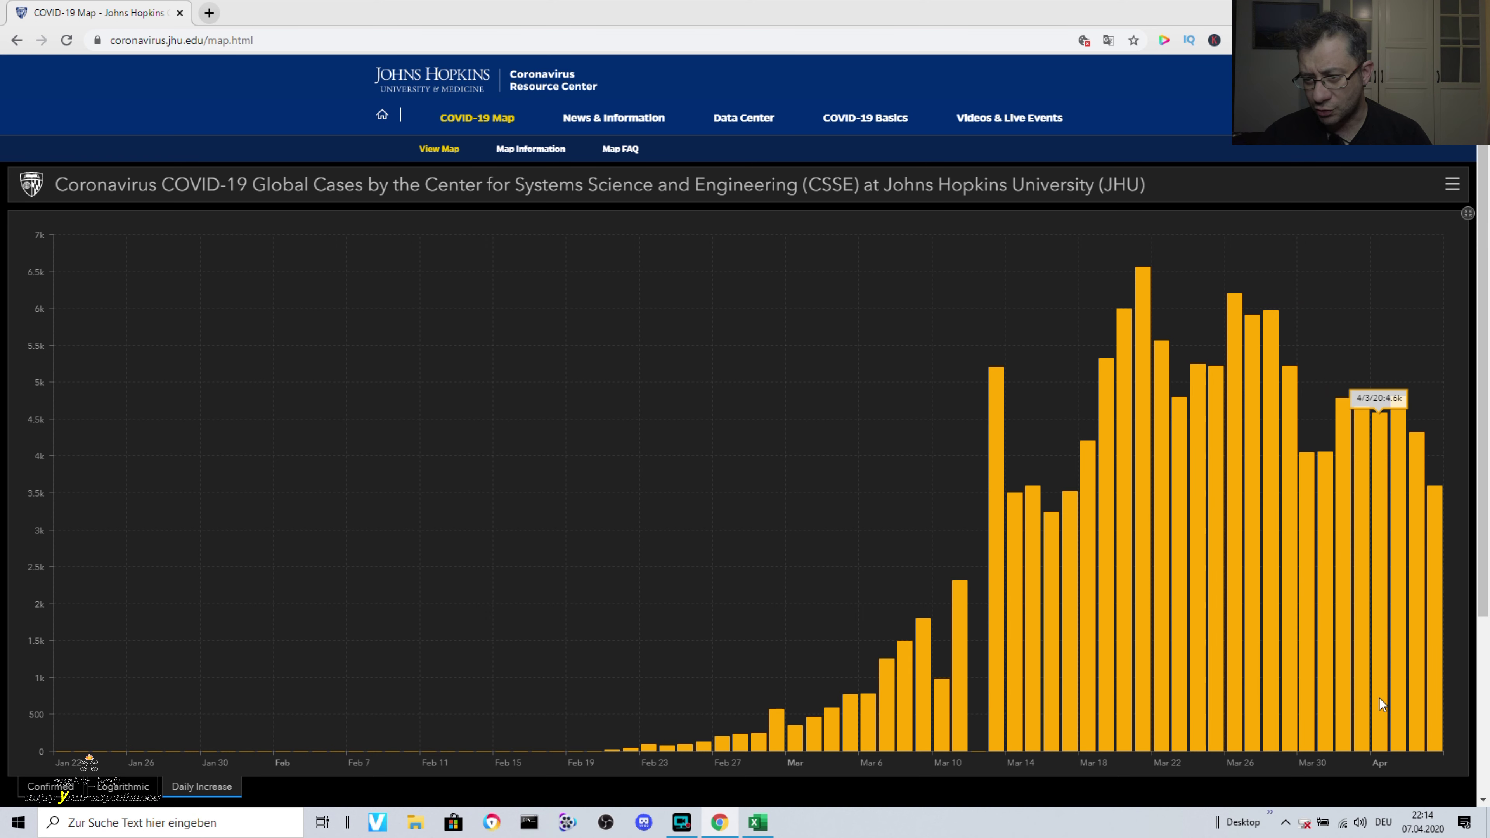
click(757, 823)
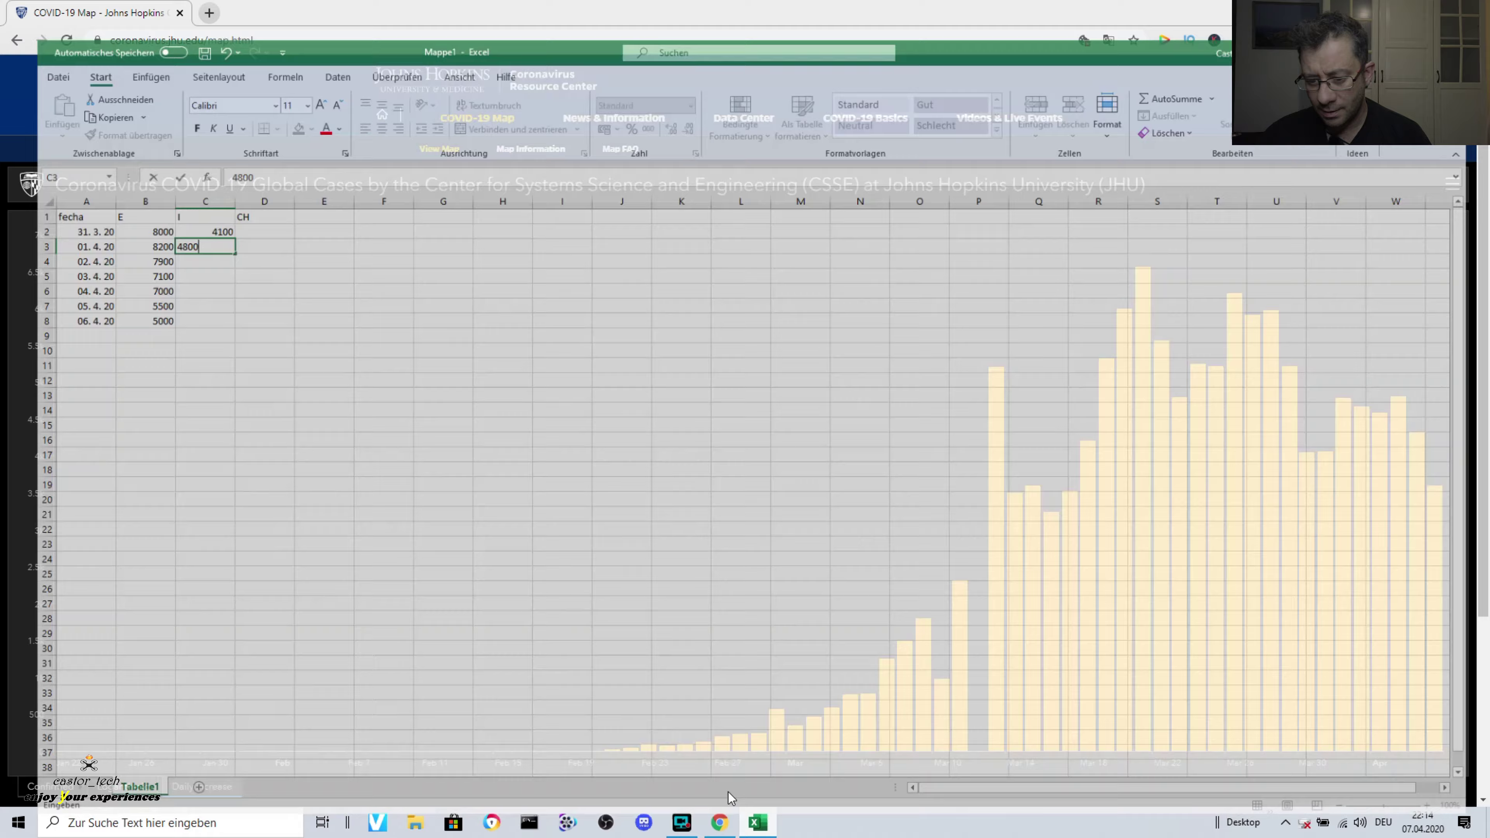
click(155, 230)
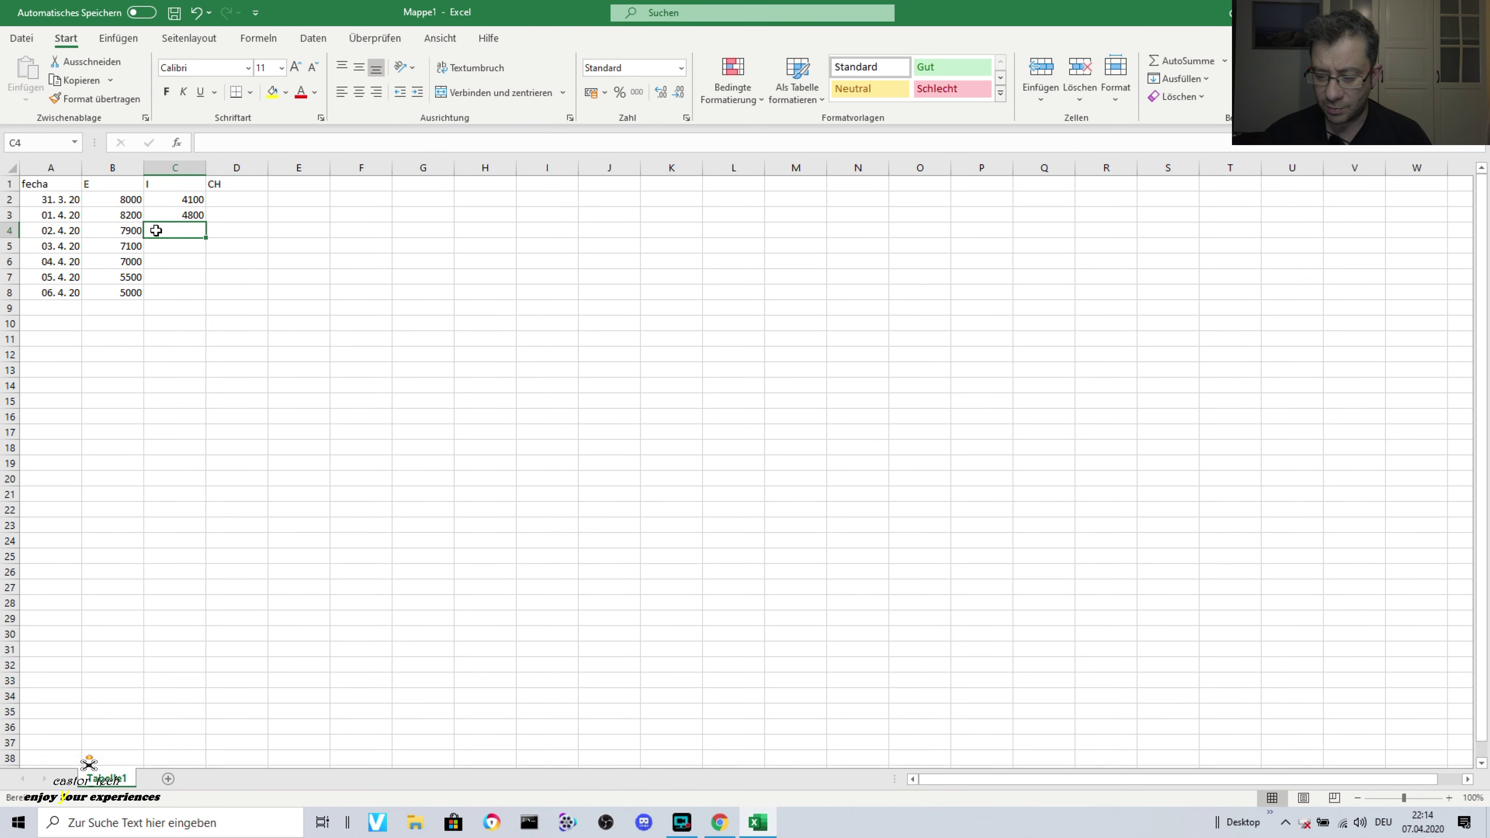
text(4600)
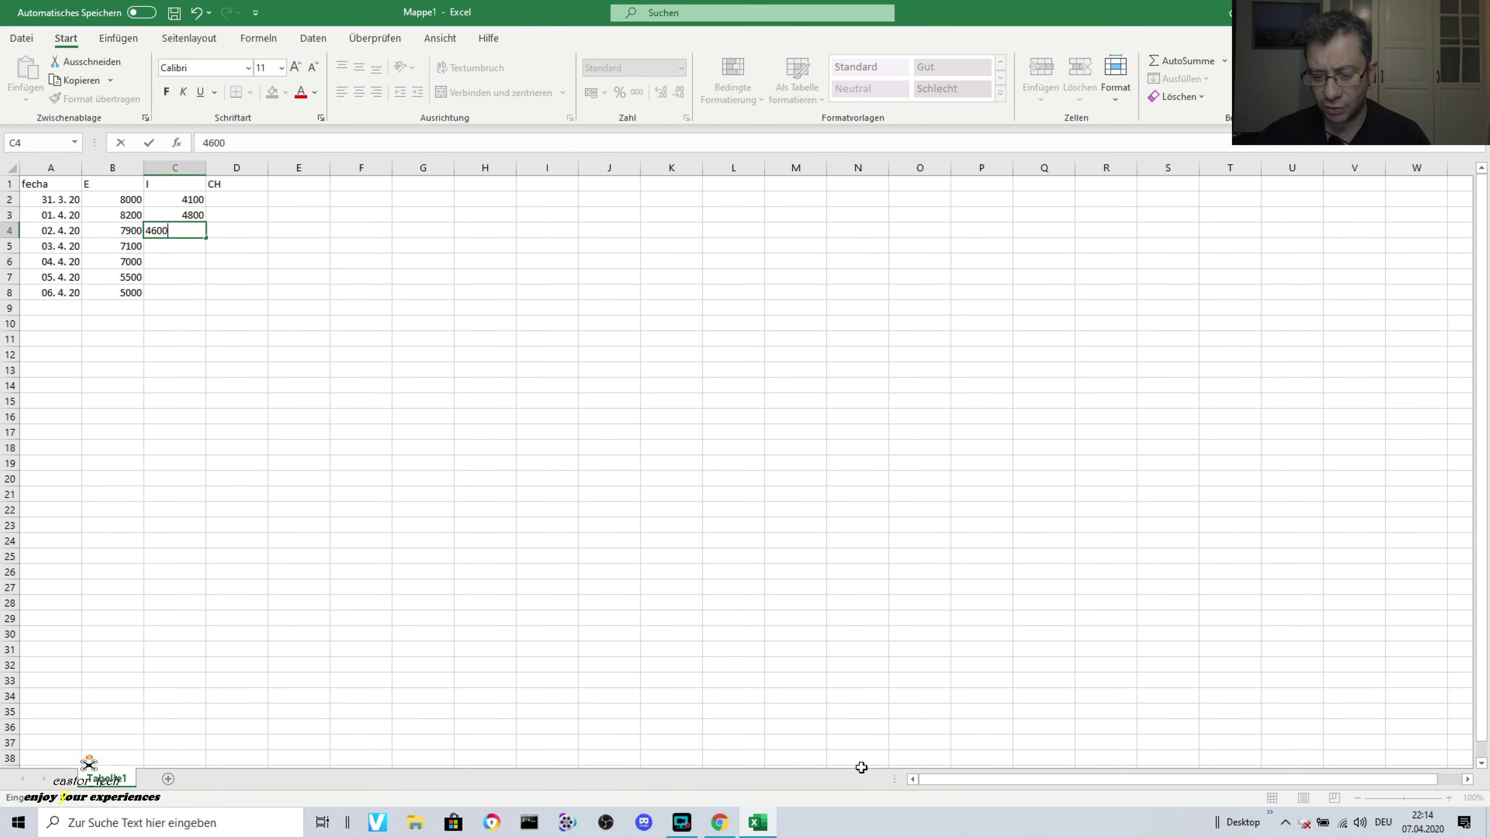
click(755, 824)
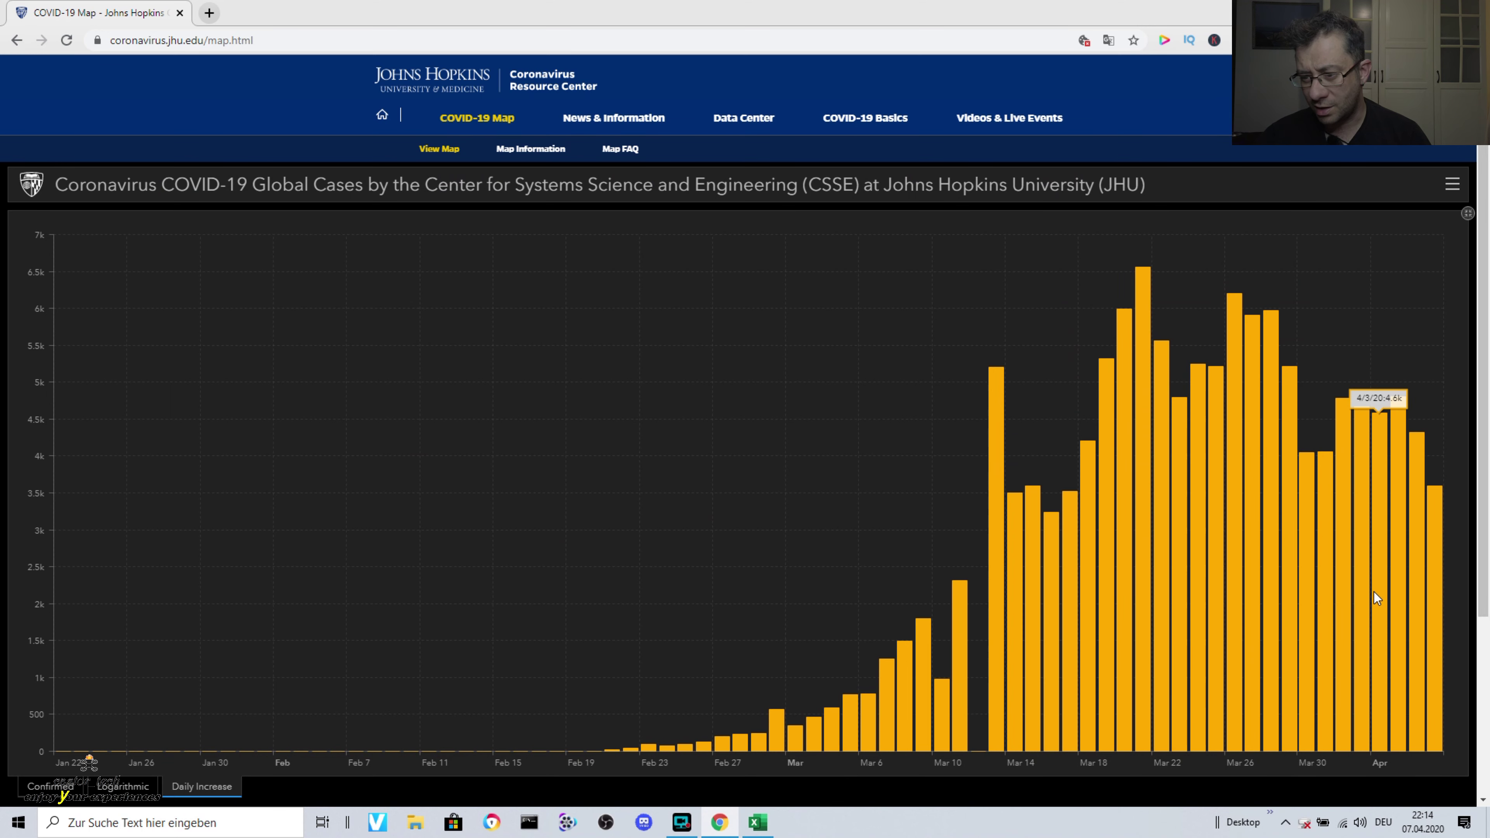
click(757, 823)
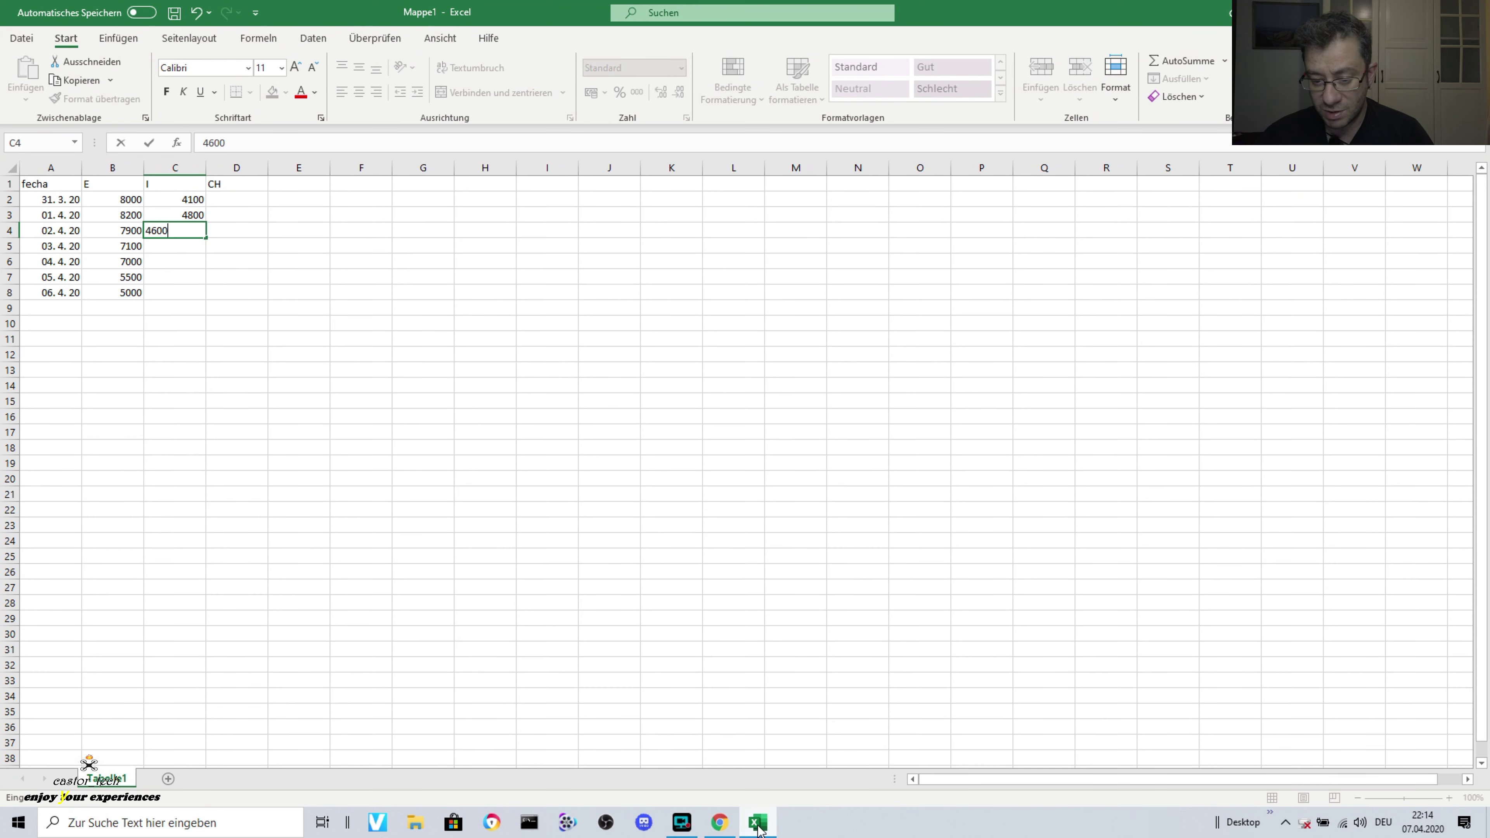
click(720, 823)
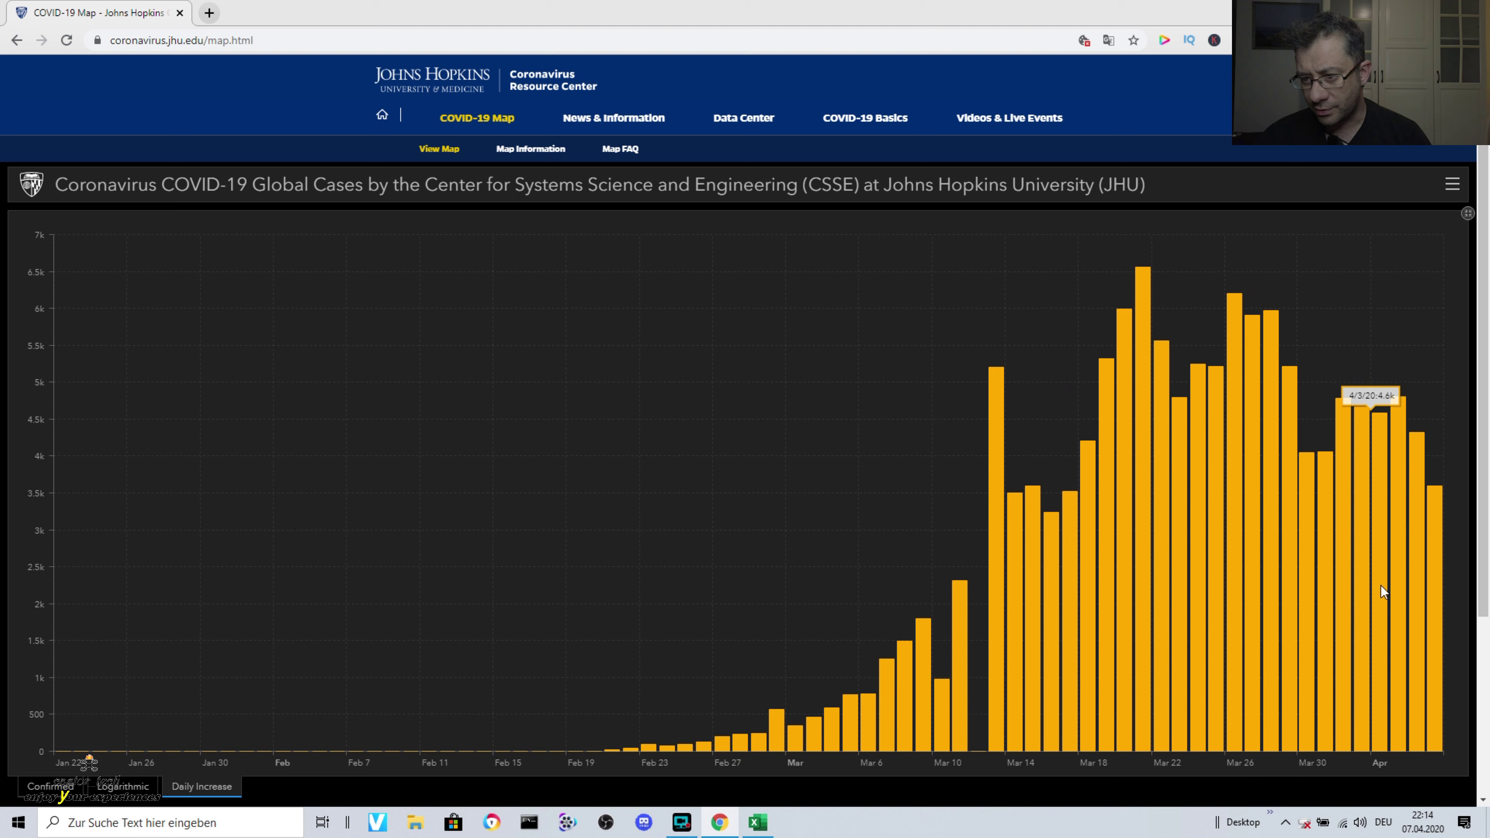
mouse_move(1381, 583)
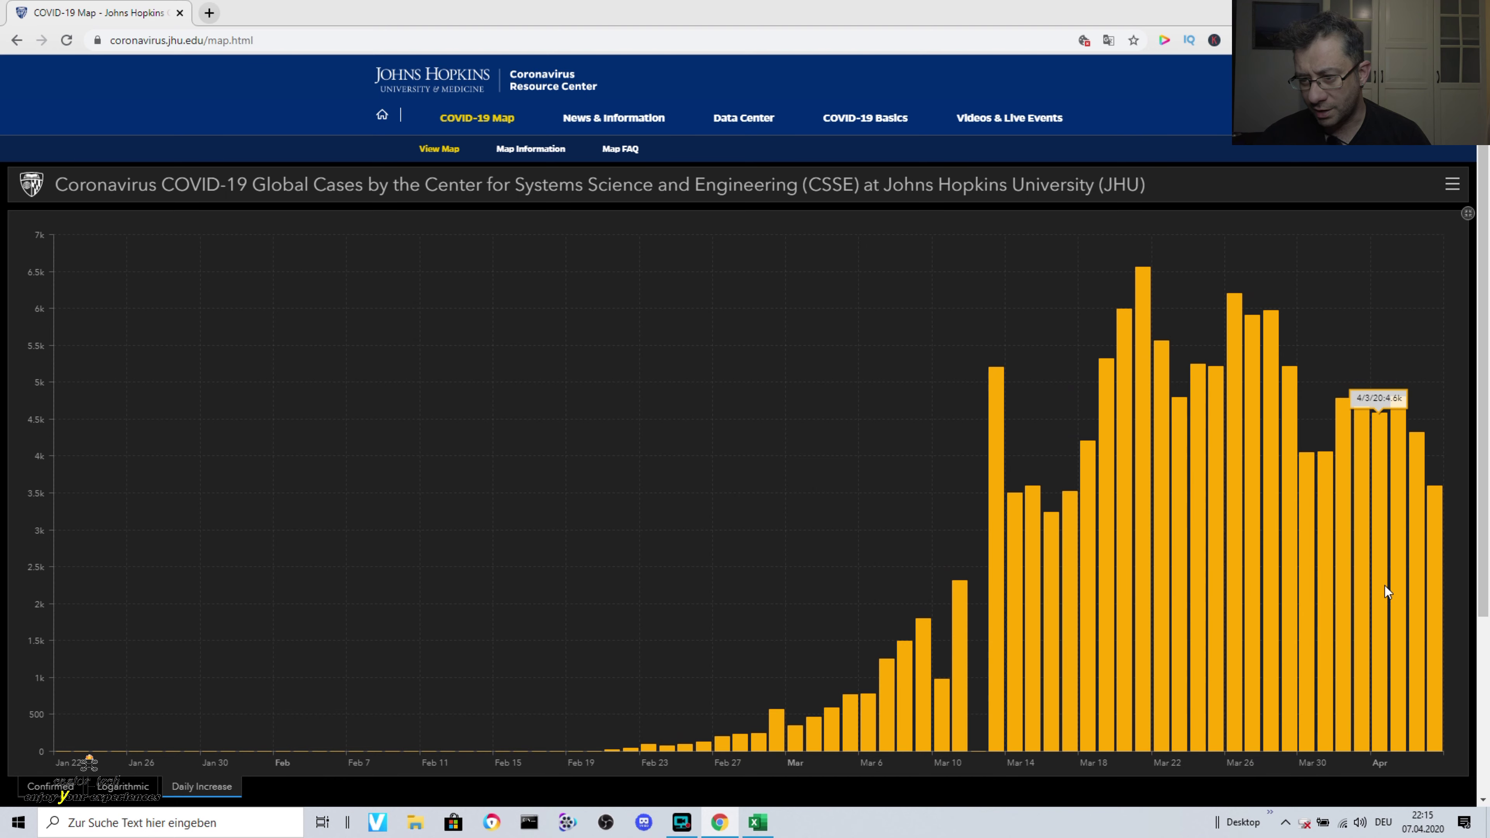
click(758, 822)
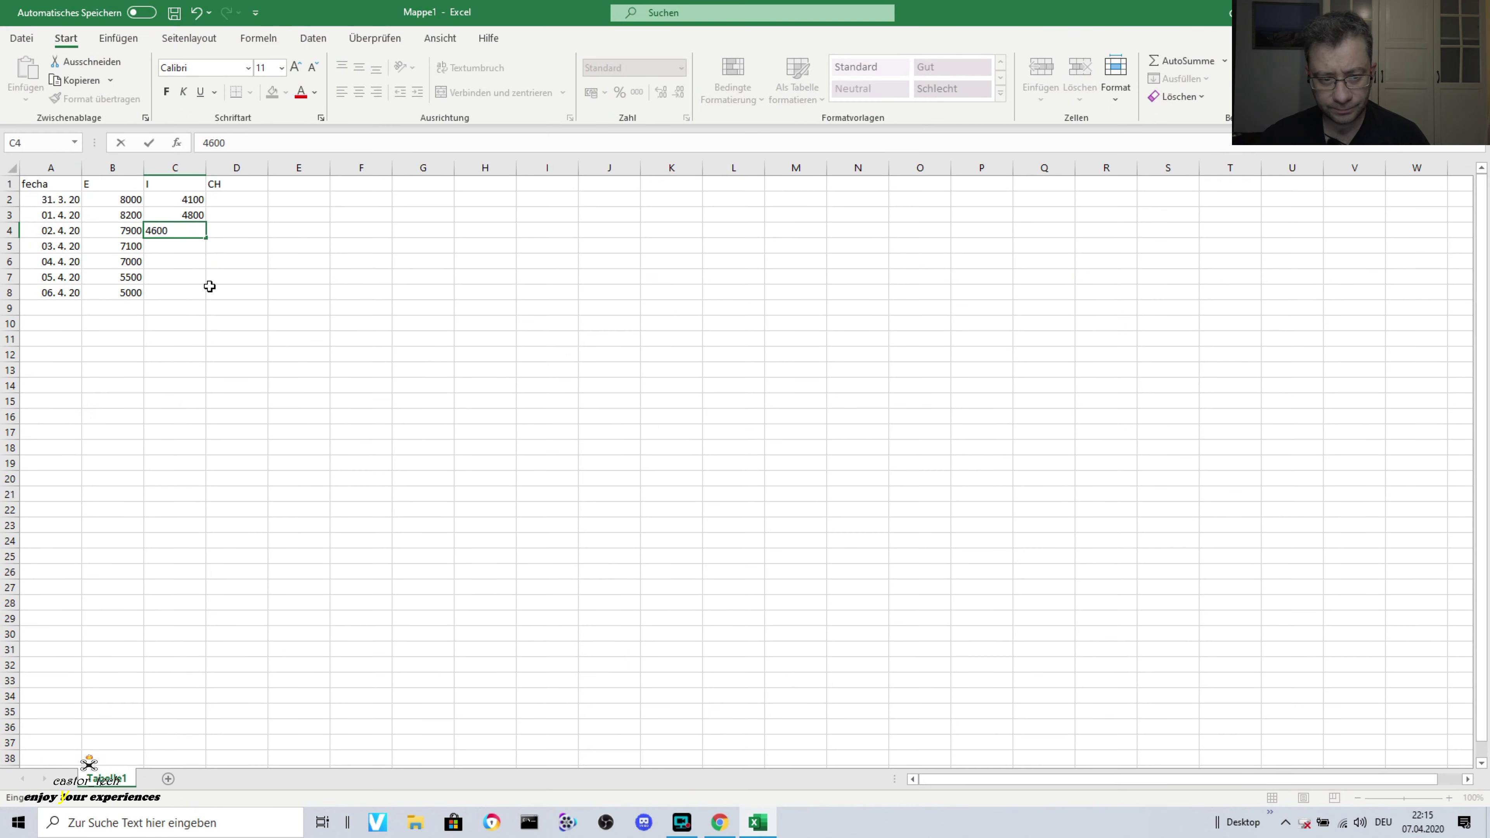
key(Return)
Enter Italy's 4600, 4800, 4300 and 3600 in C5:C8 for 3–6 April
text(4)
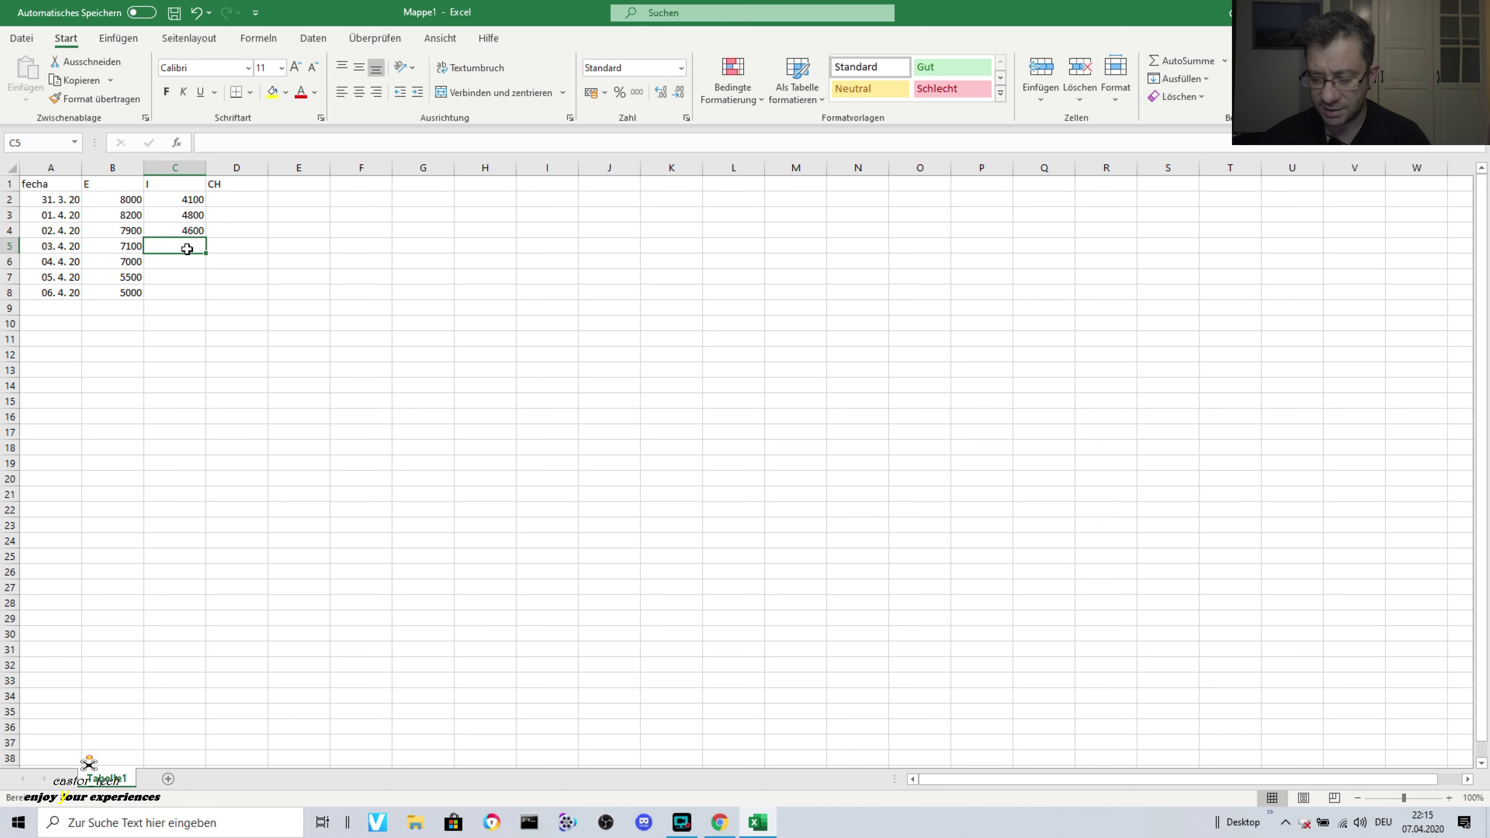
text(600)
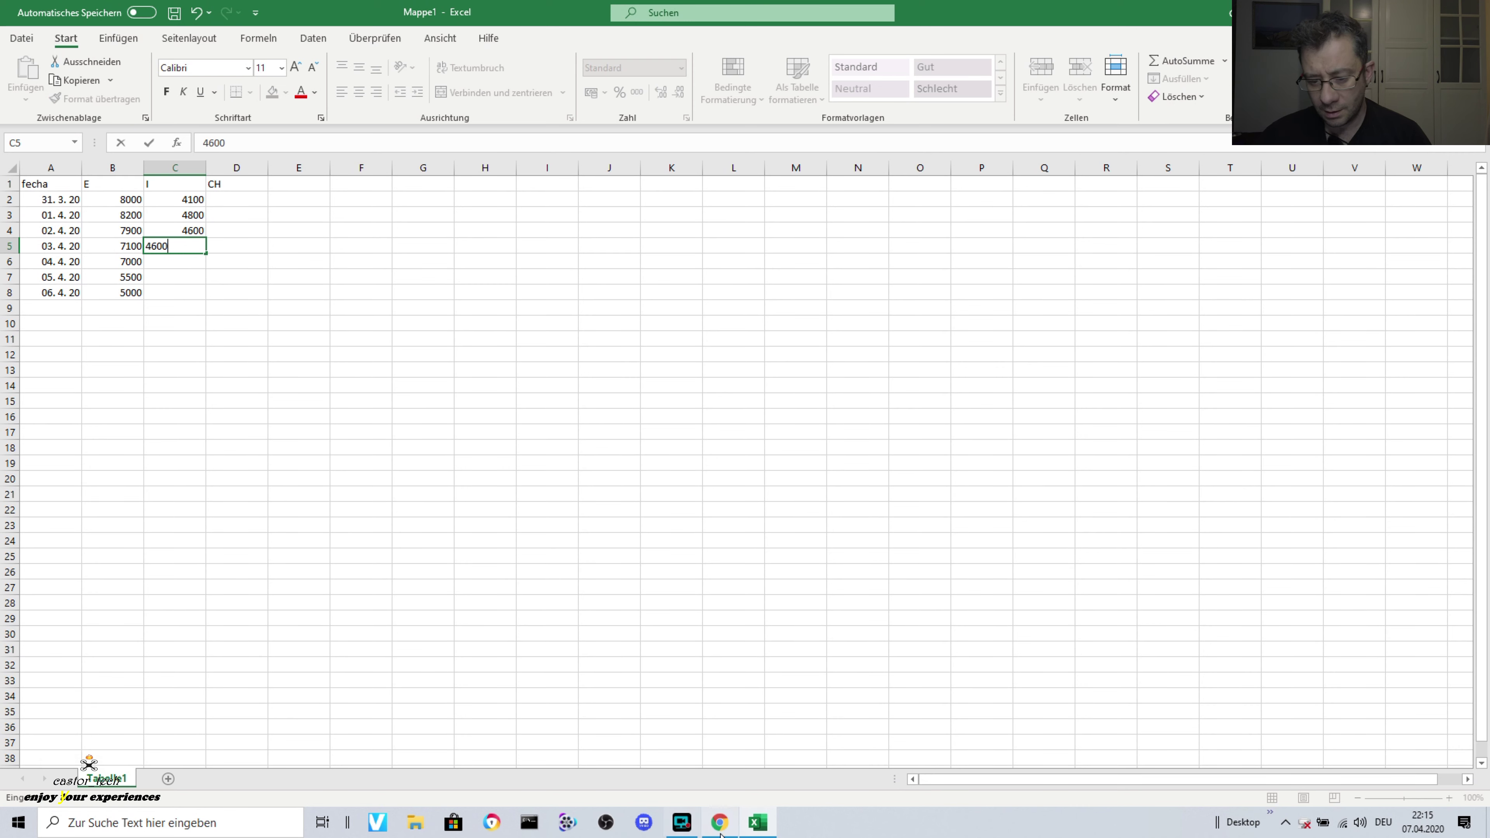
click(752, 831)
mouse_move(1398, 582)
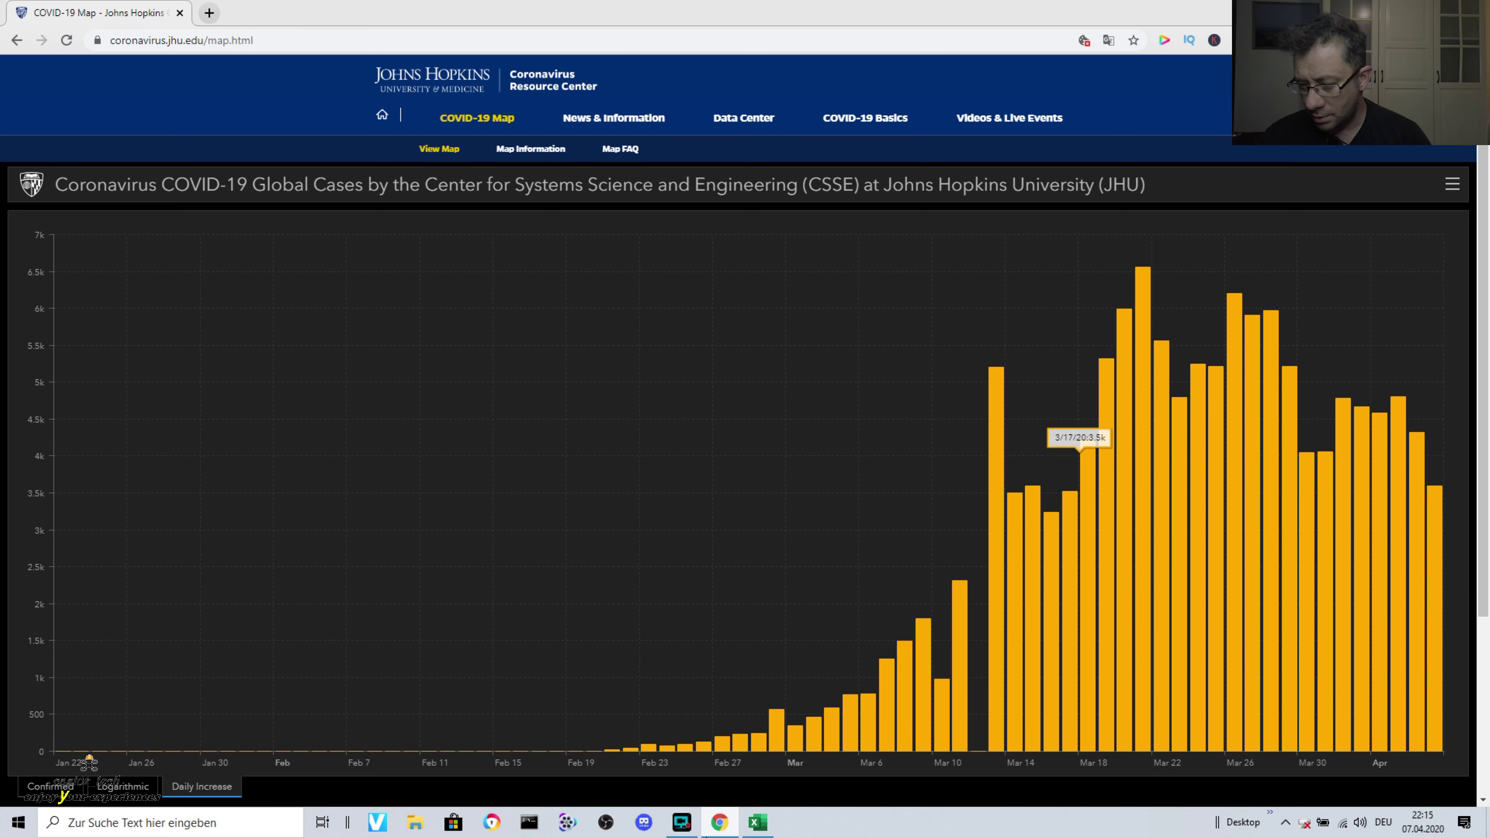
click(756, 822)
text(4600)
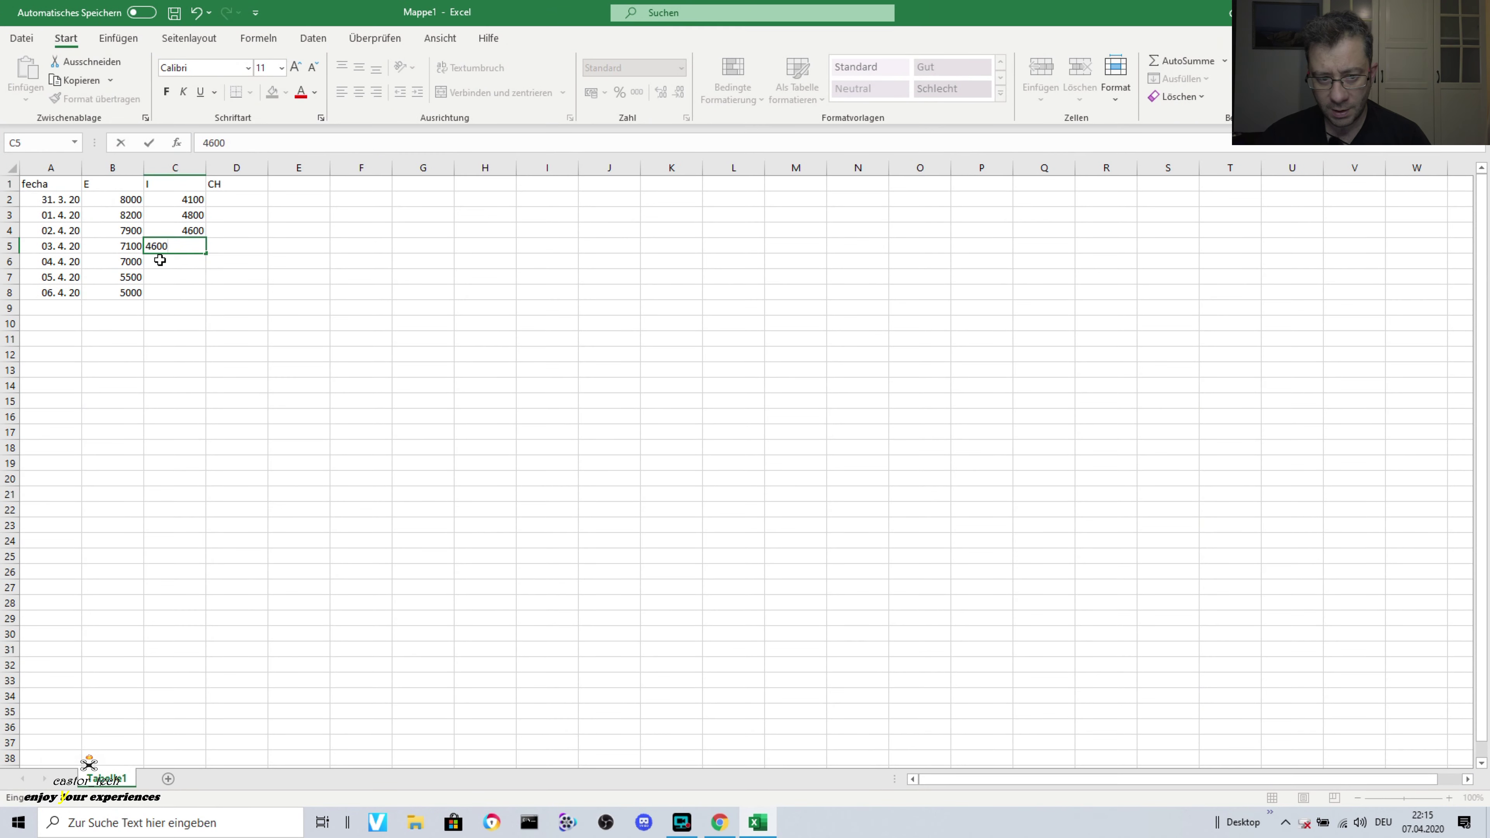
text(4800)
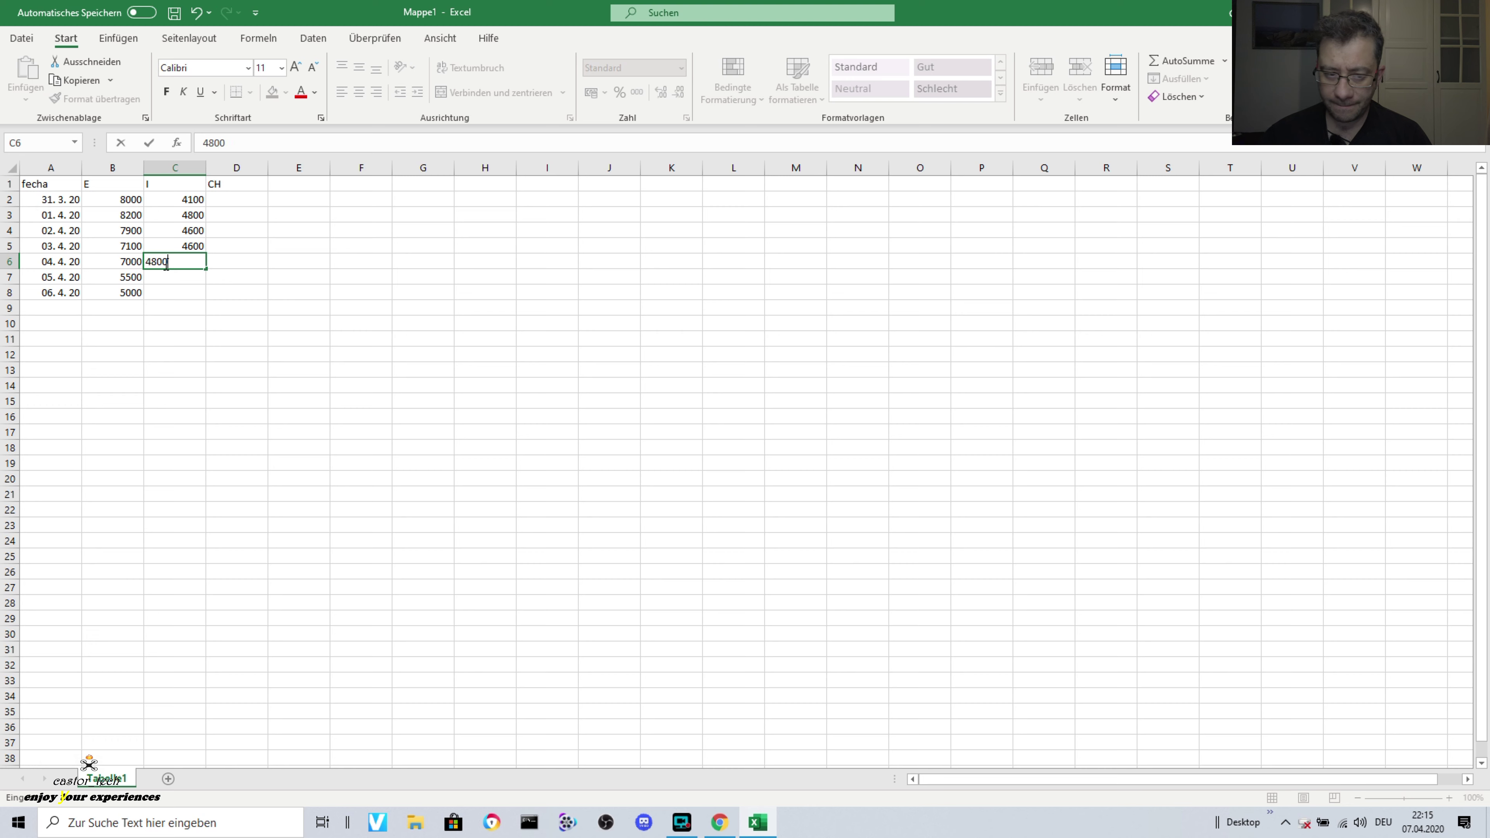
click(758, 823)
mouse_move(1106, 535)
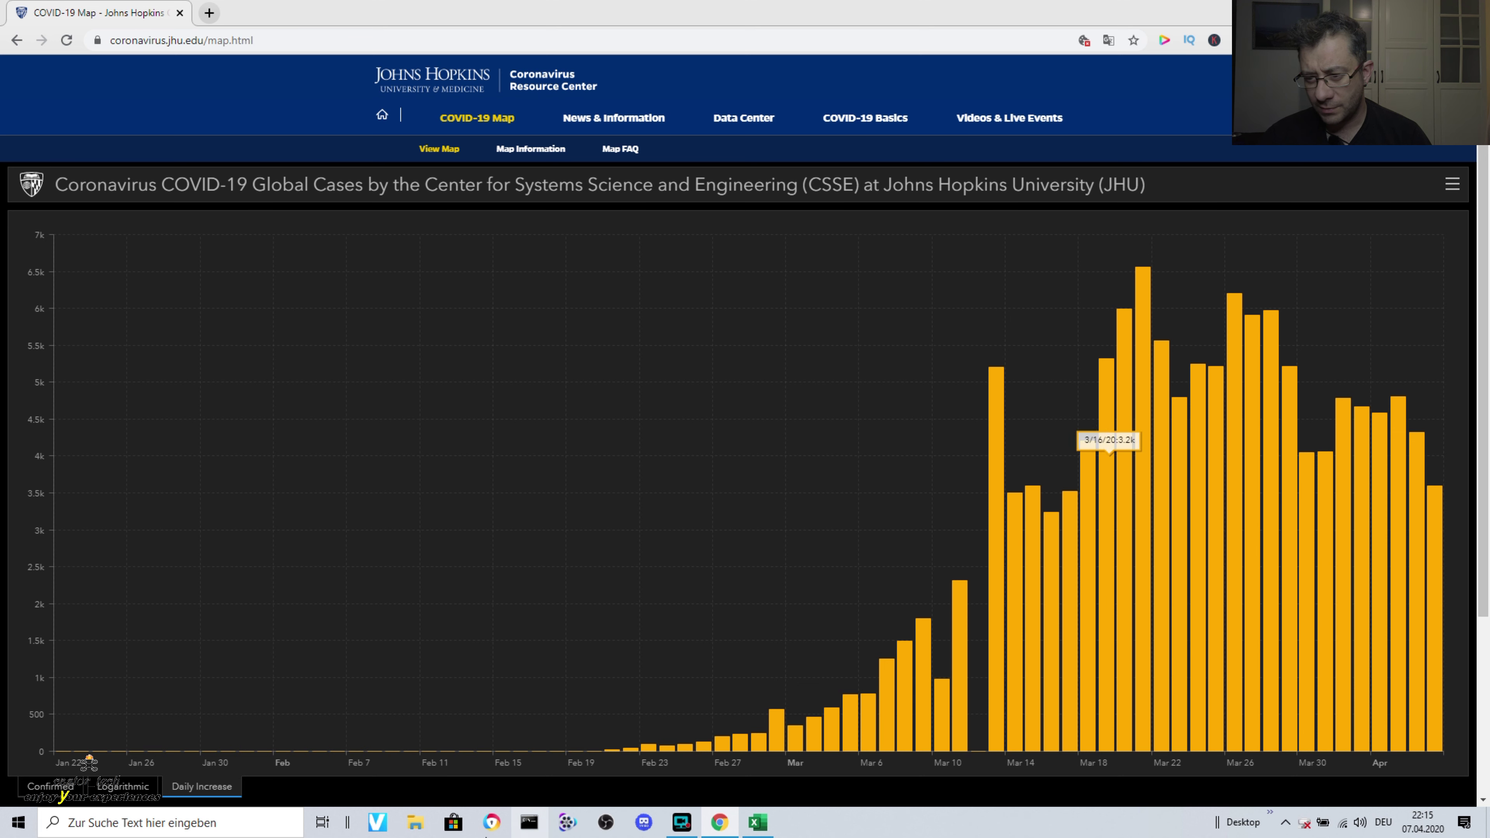
click(757, 822)
click(173, 277)
text(4300)
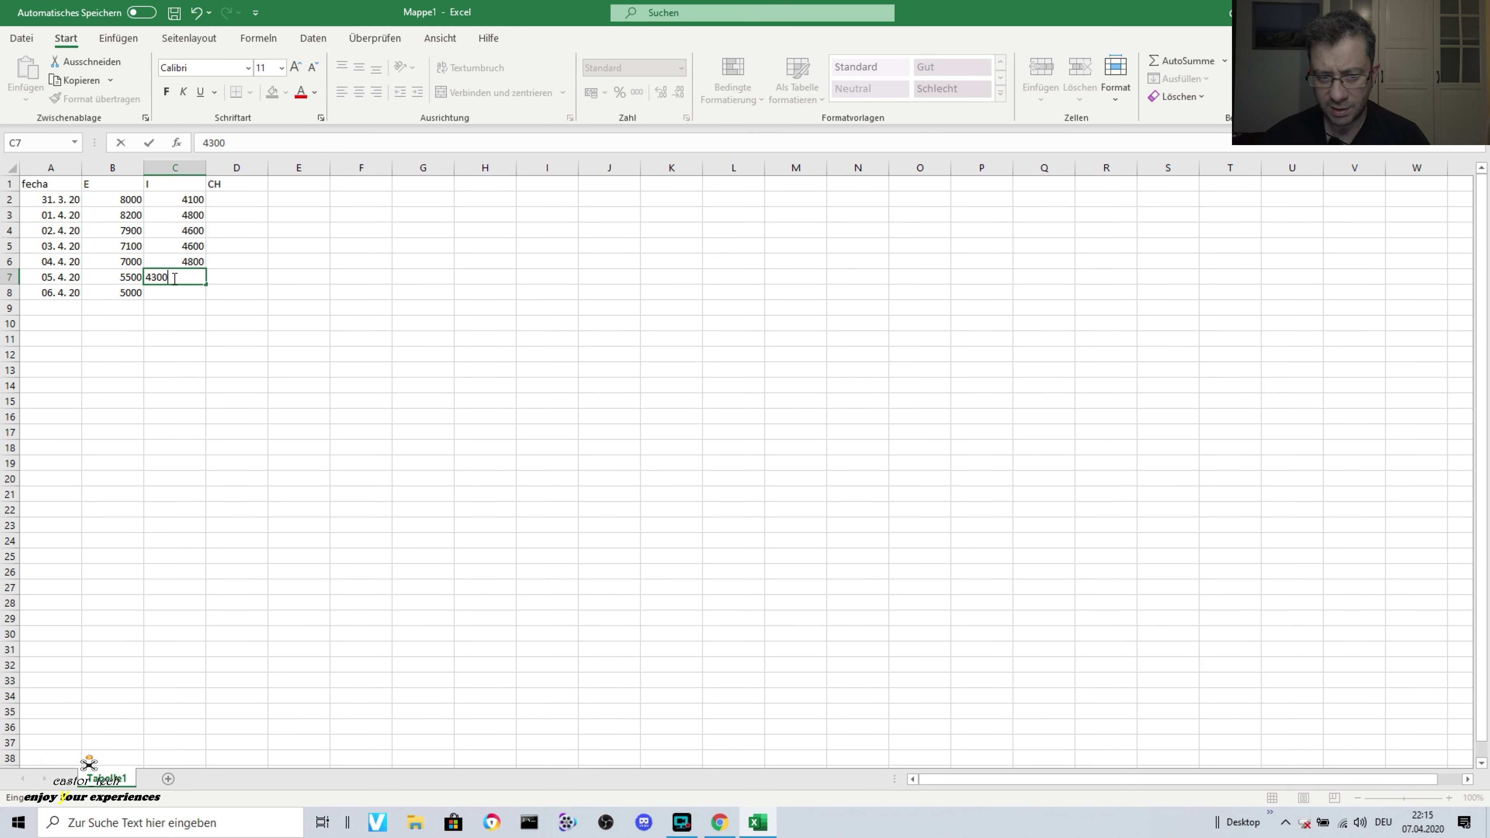
key(Return)
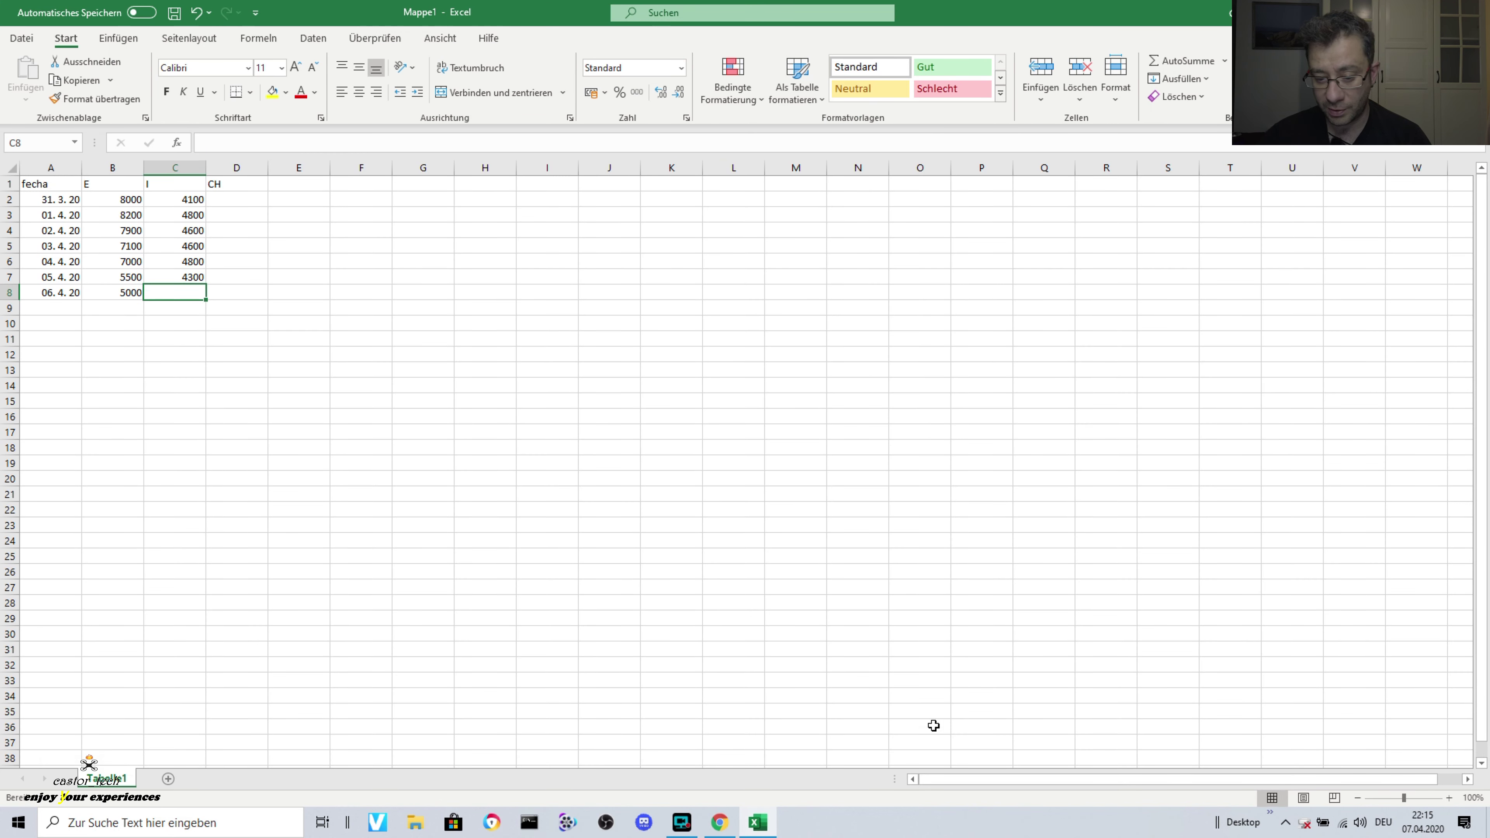
click(756, 832)
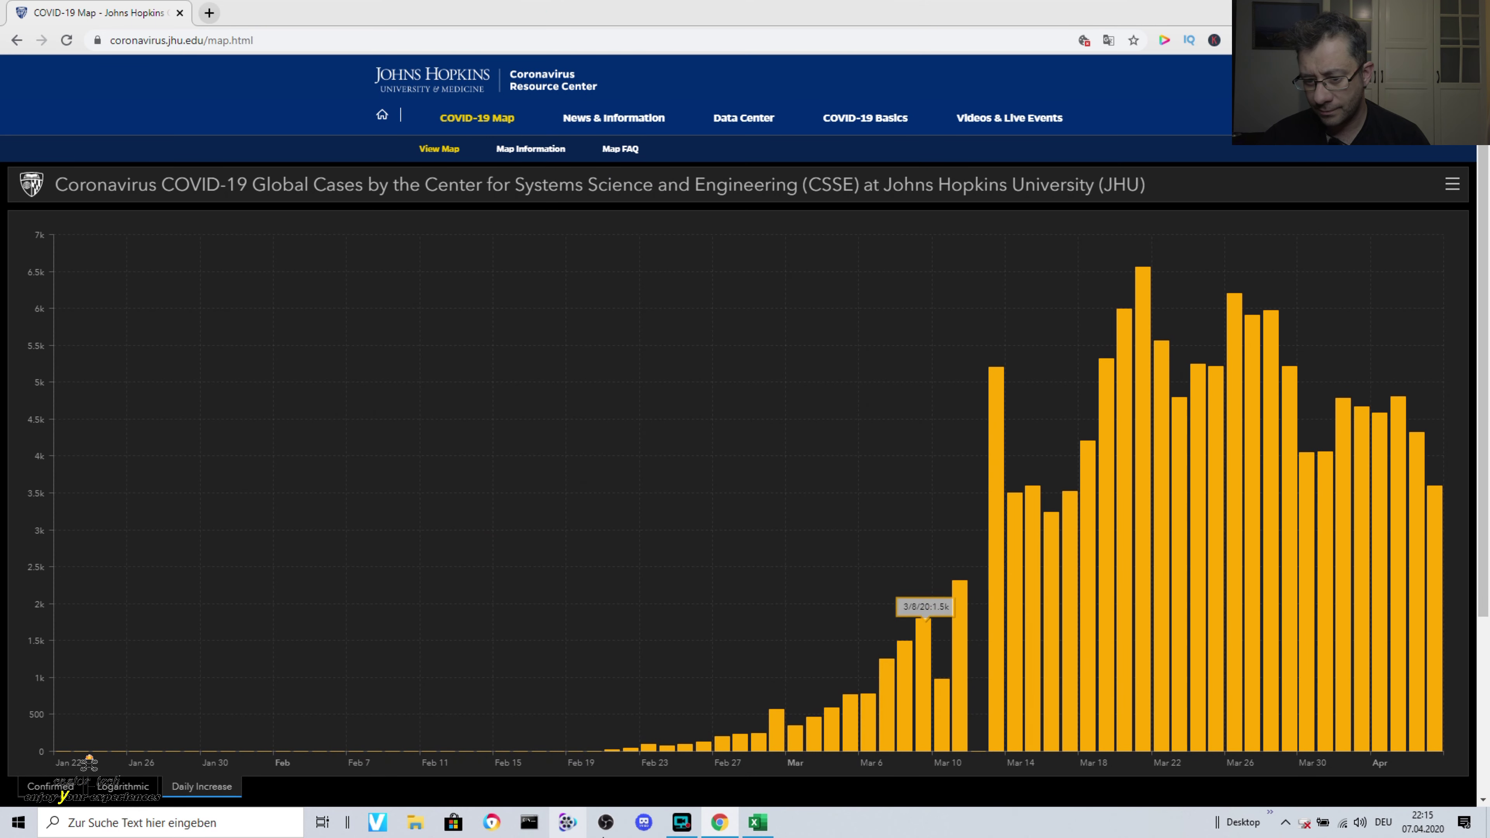
click(757, 824)
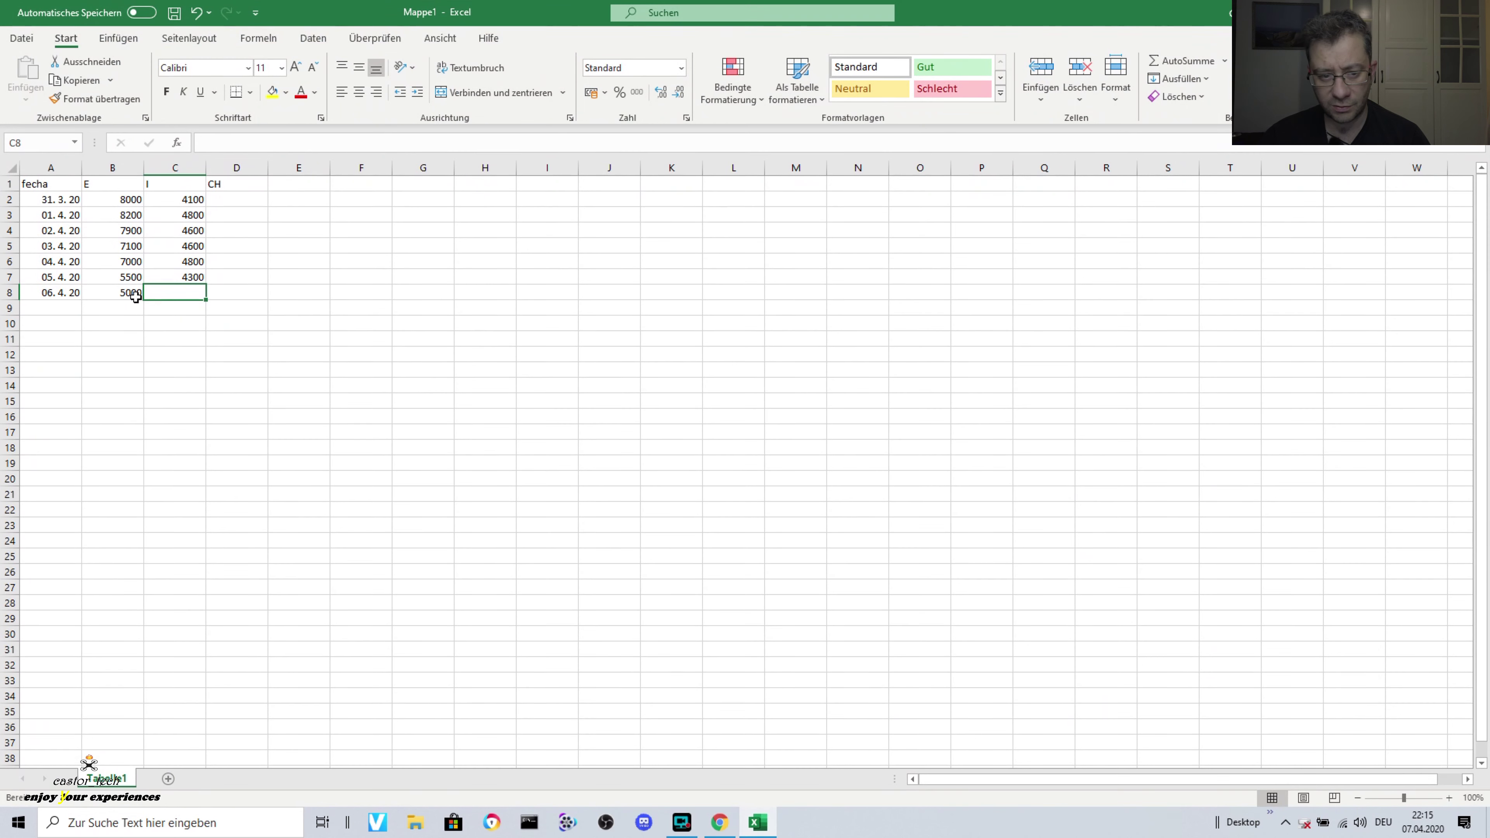
text(3600)
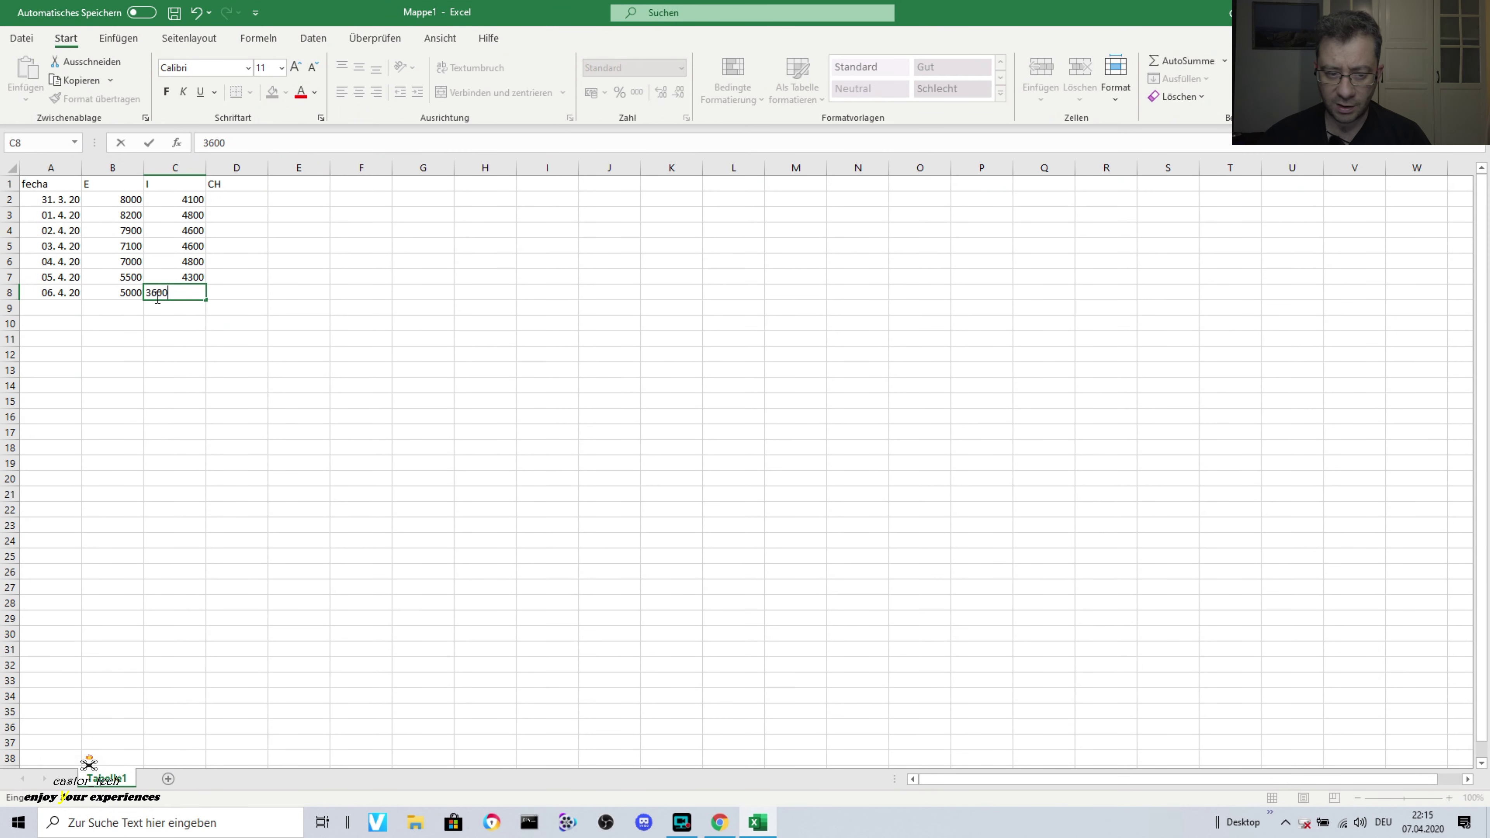
click(349, 392)
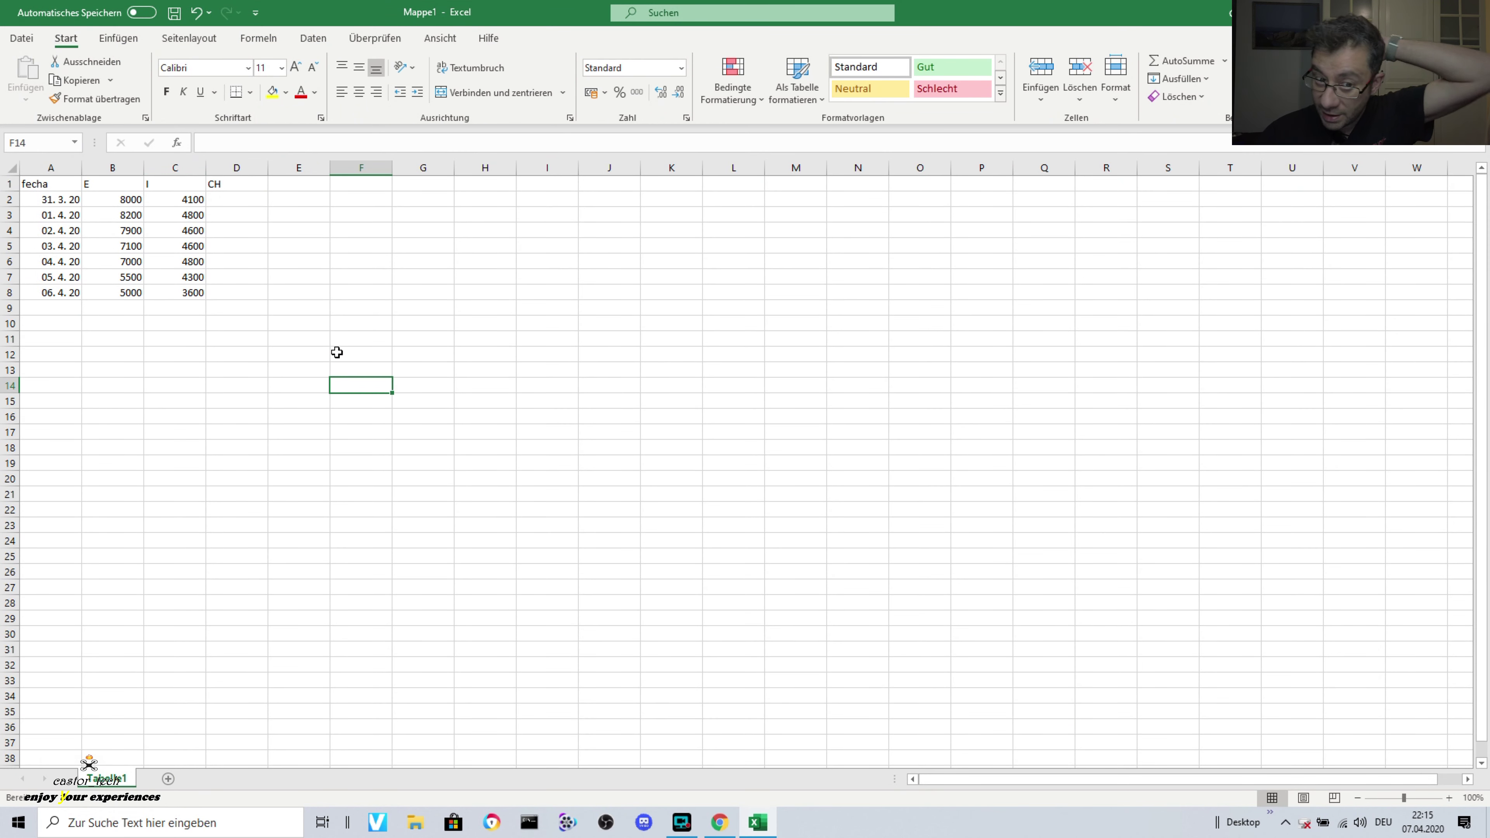
Check Italy's values C2:C8, then show Switzerland and enlarge its daily-increase chart
drag(191, 202, 194, 291)
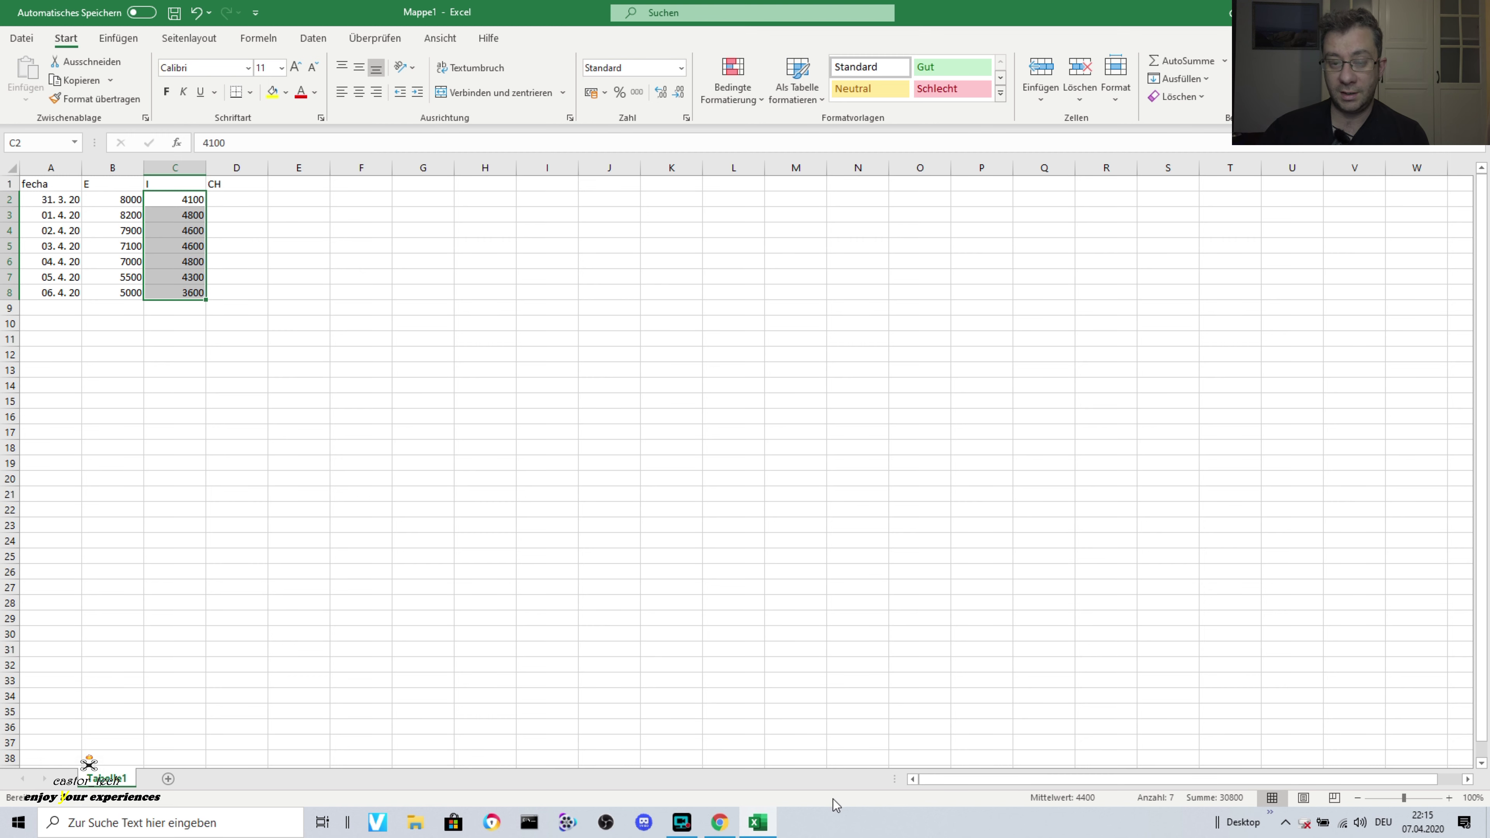
click(773, 822)
click(1460, 220)
click(144, 583)
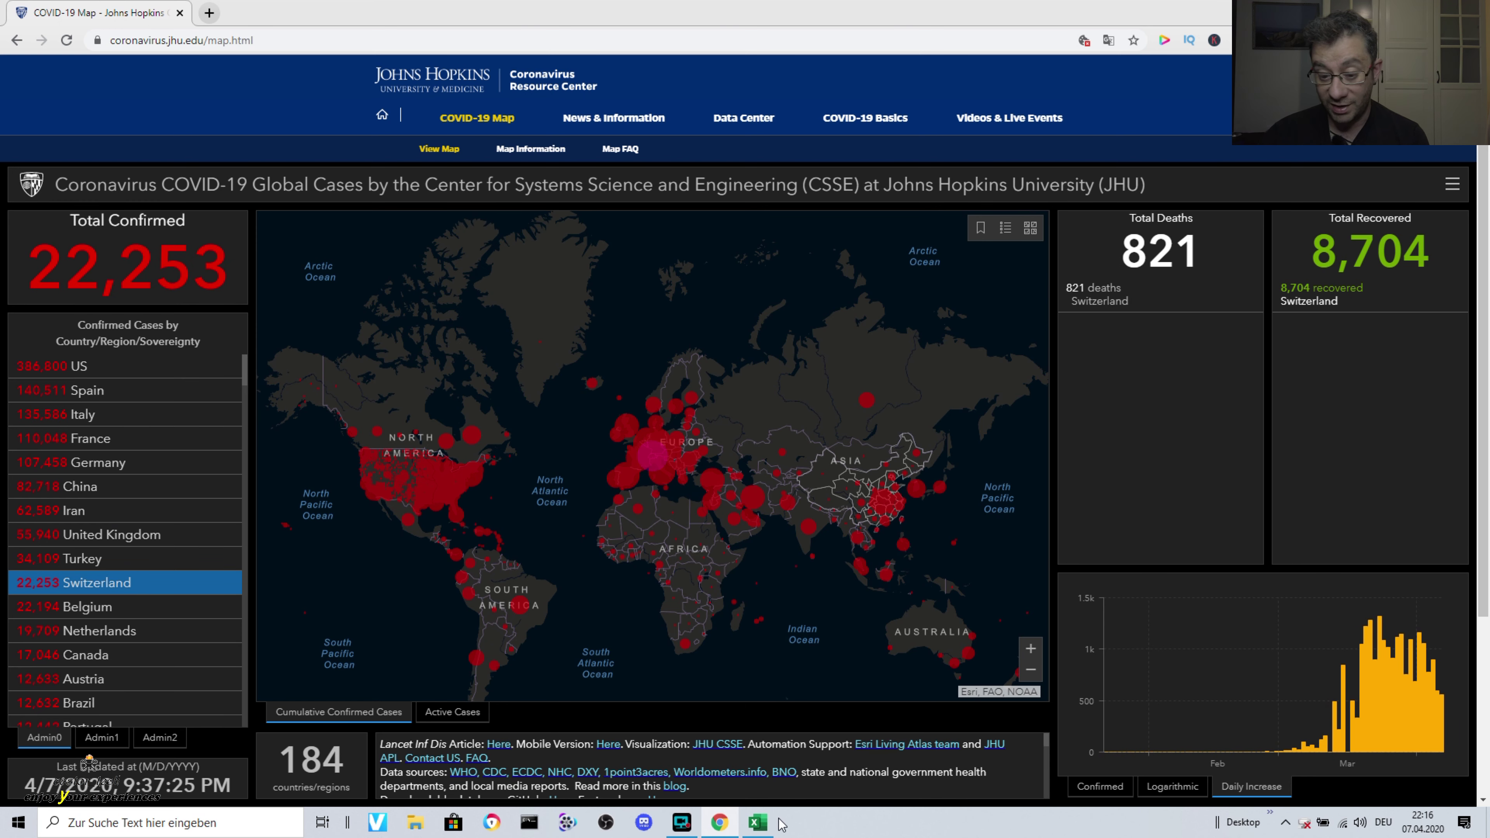
click(770, 824)
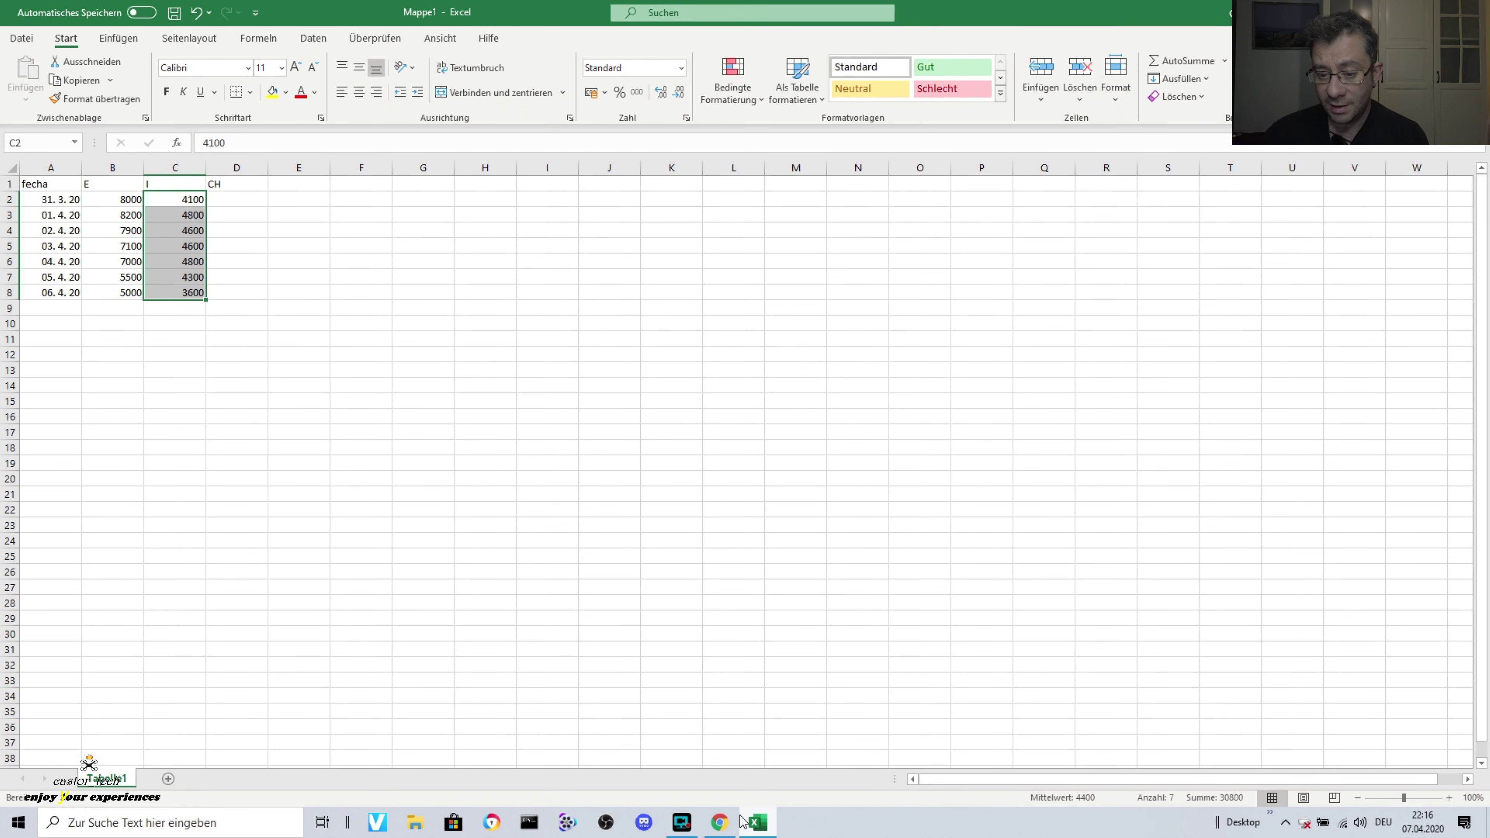
click(716, 824)
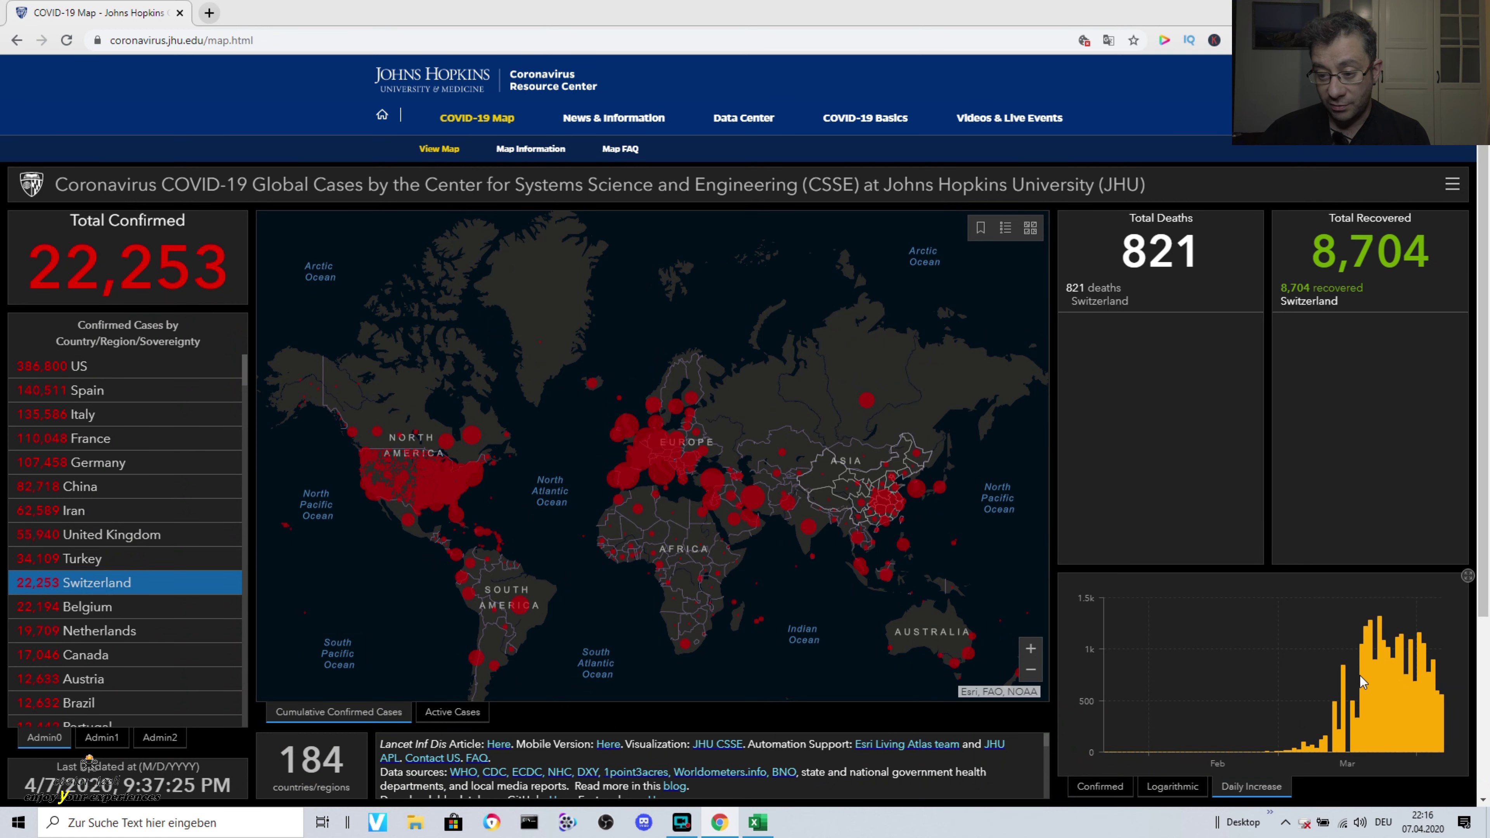
click(1468, 576)
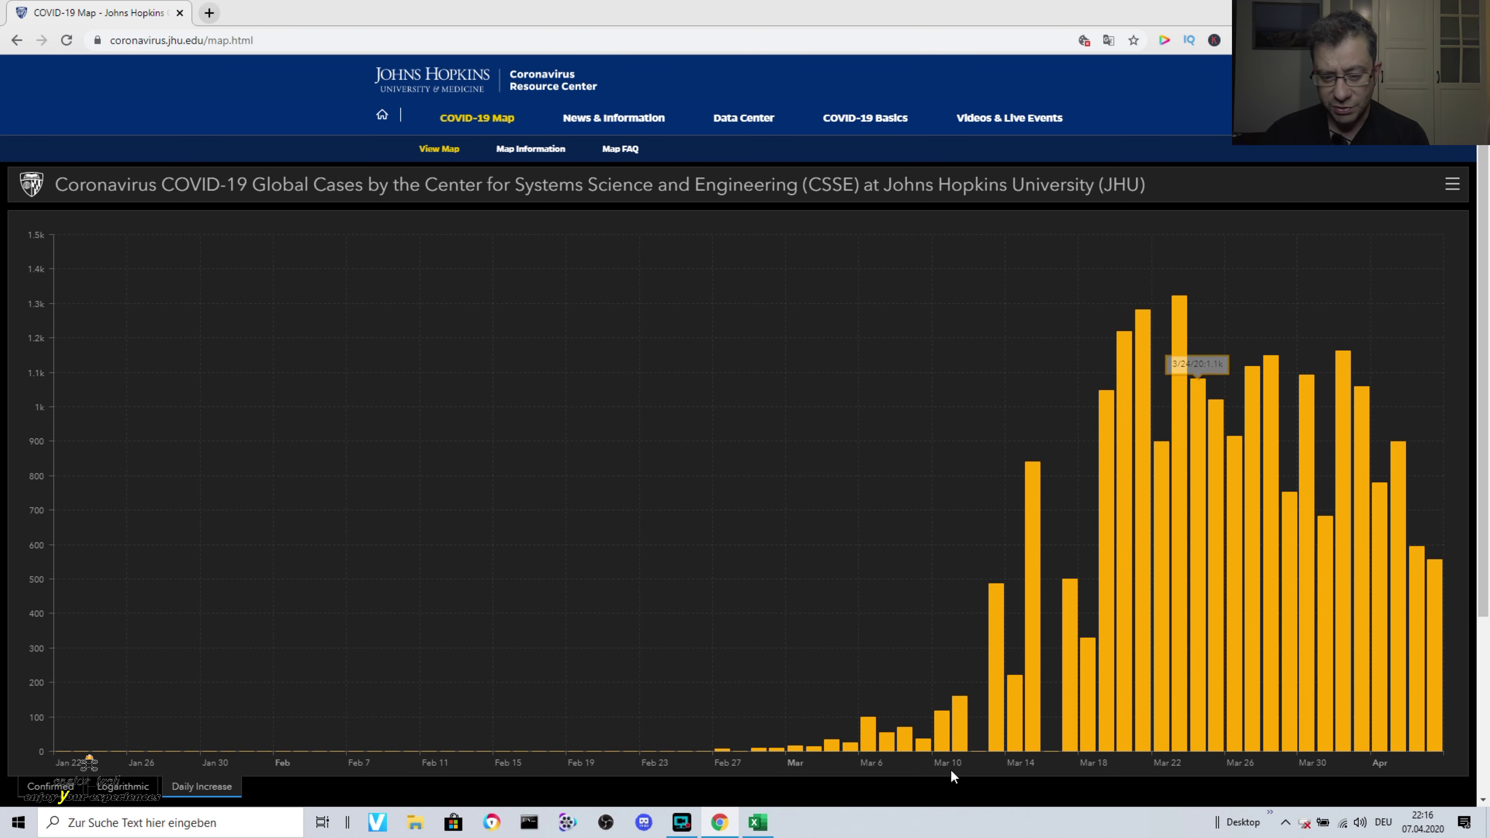
click(747, 832)
click(746, 828)
click(747, 827)
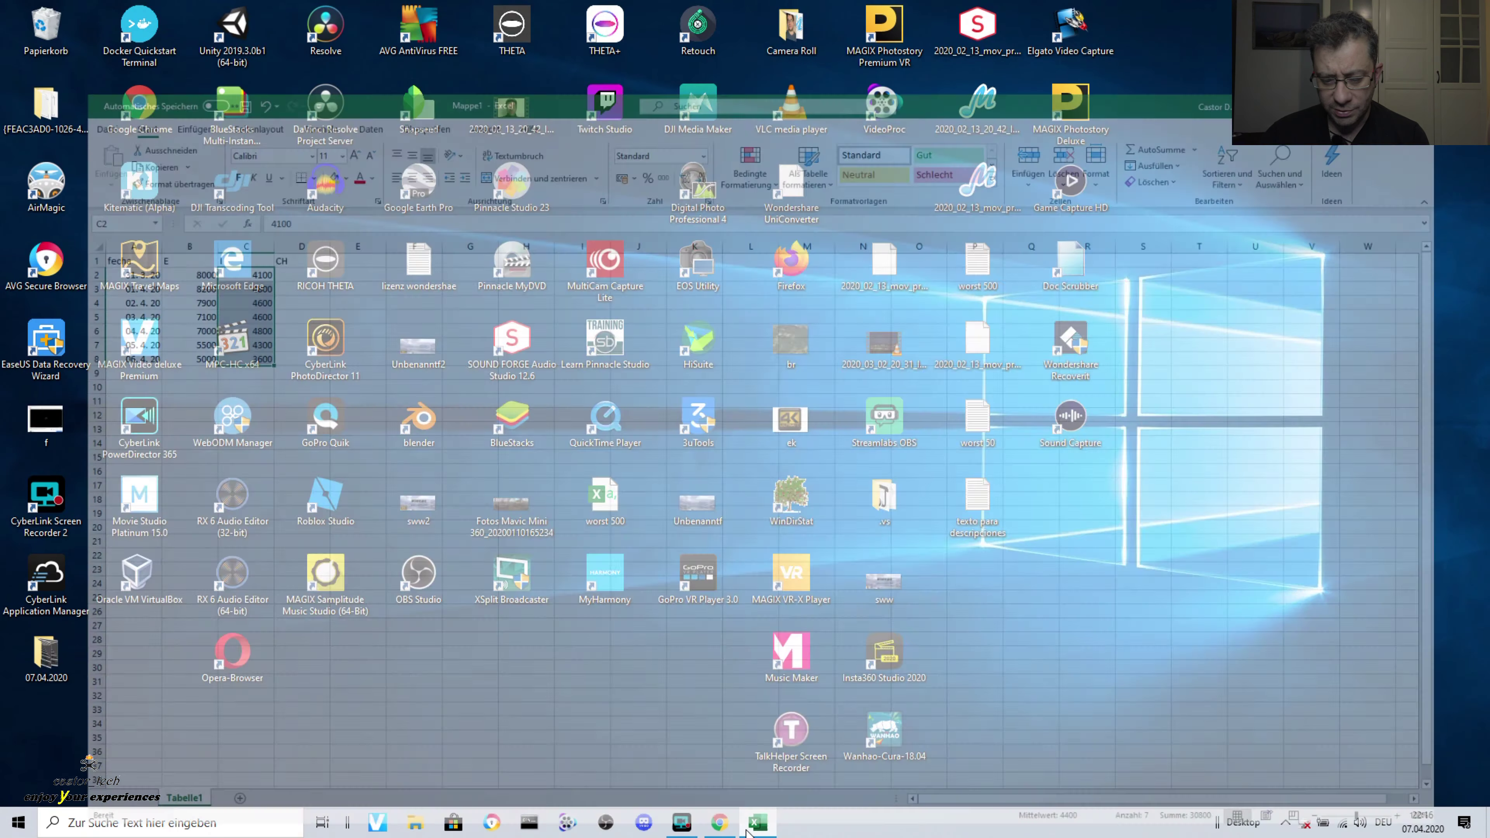
Enter Switzerland's 683 for 31.3.20 in D2
click(244, 212)
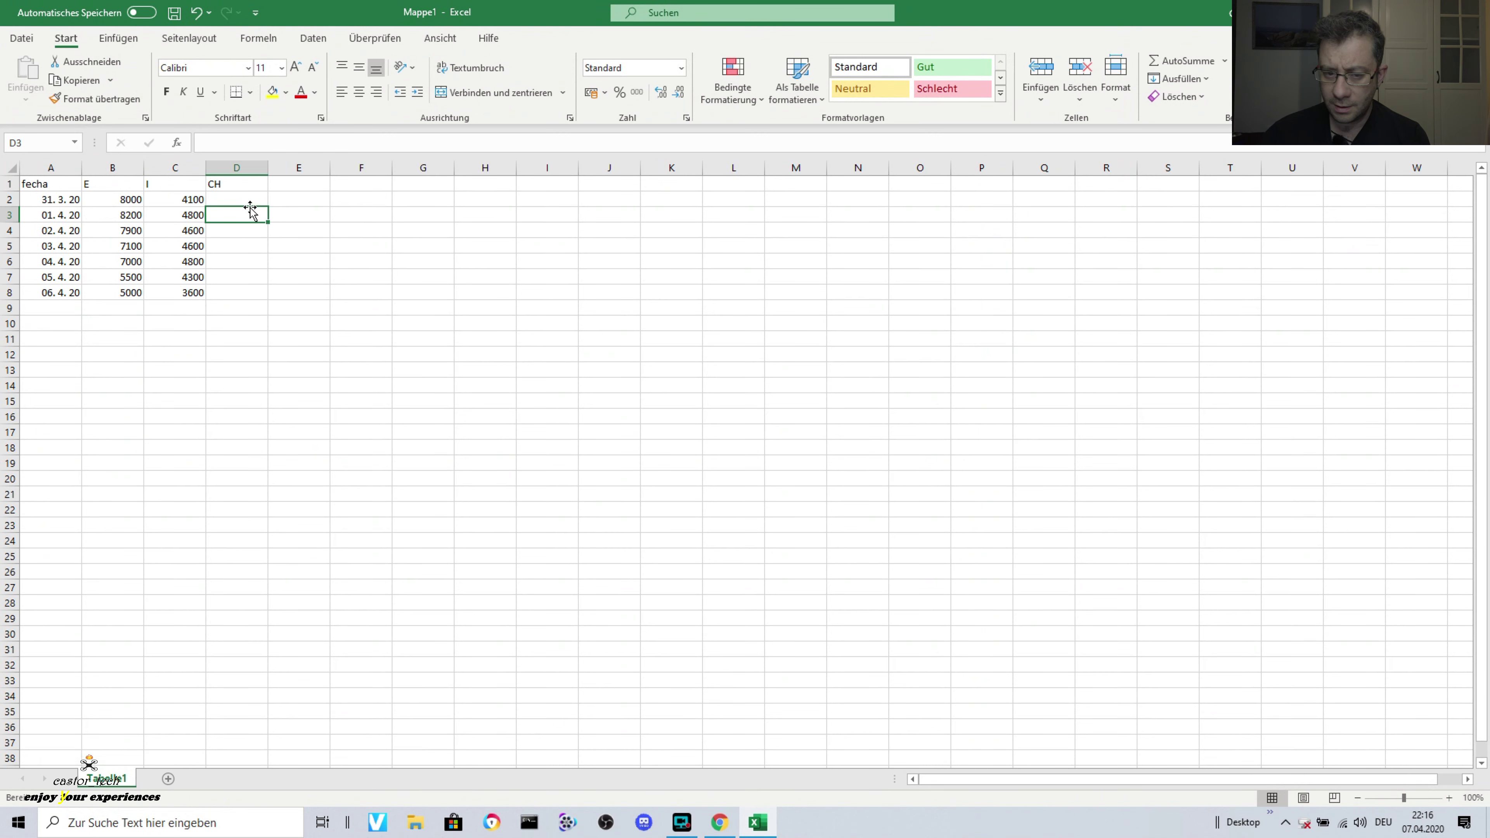
click(241, 197)
text(683)
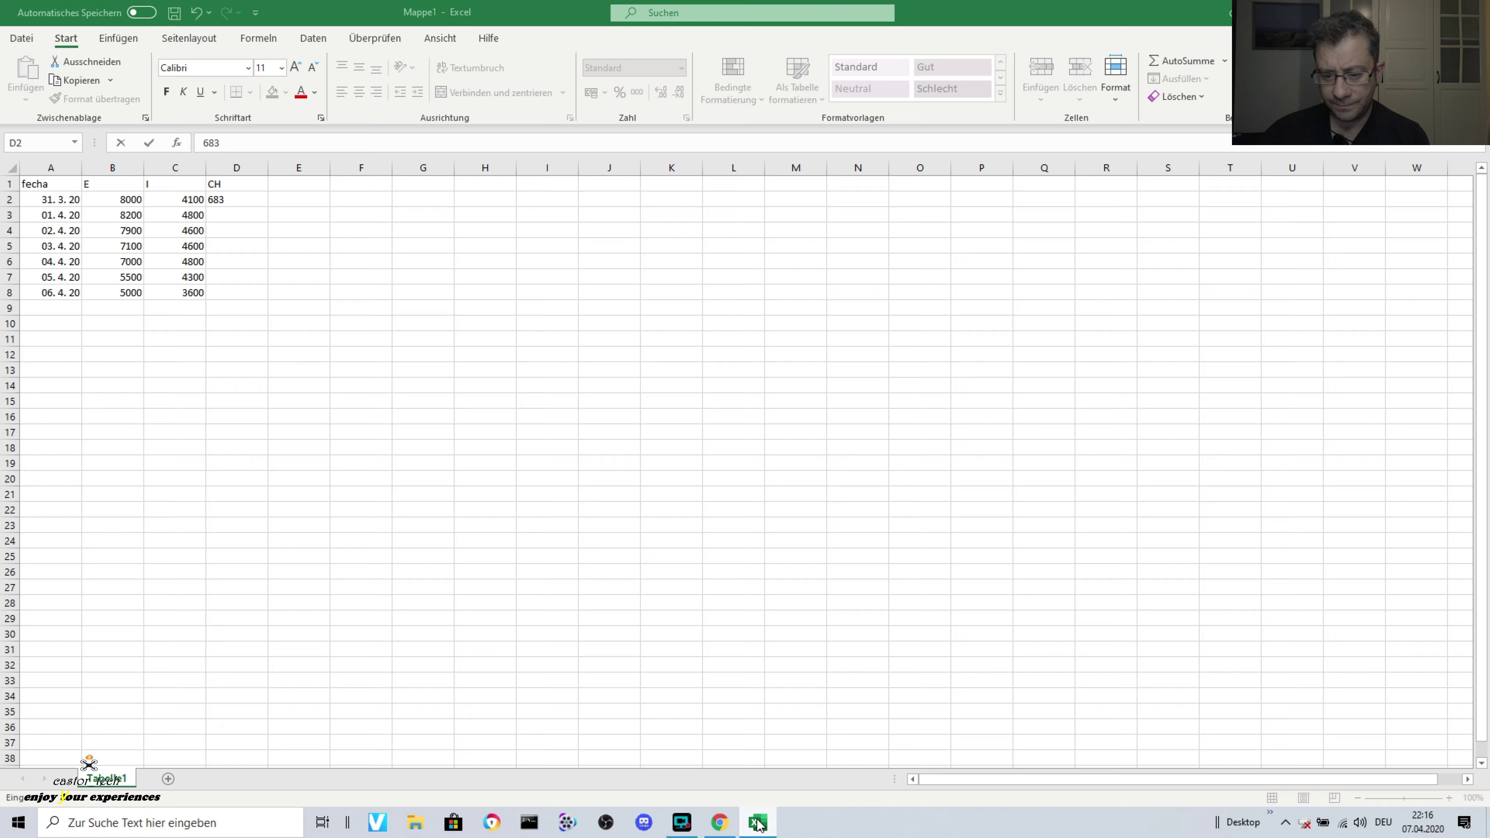
click(746, 826)
click(746, 827)
click(735, 826)
mouse_move(1032, 605)
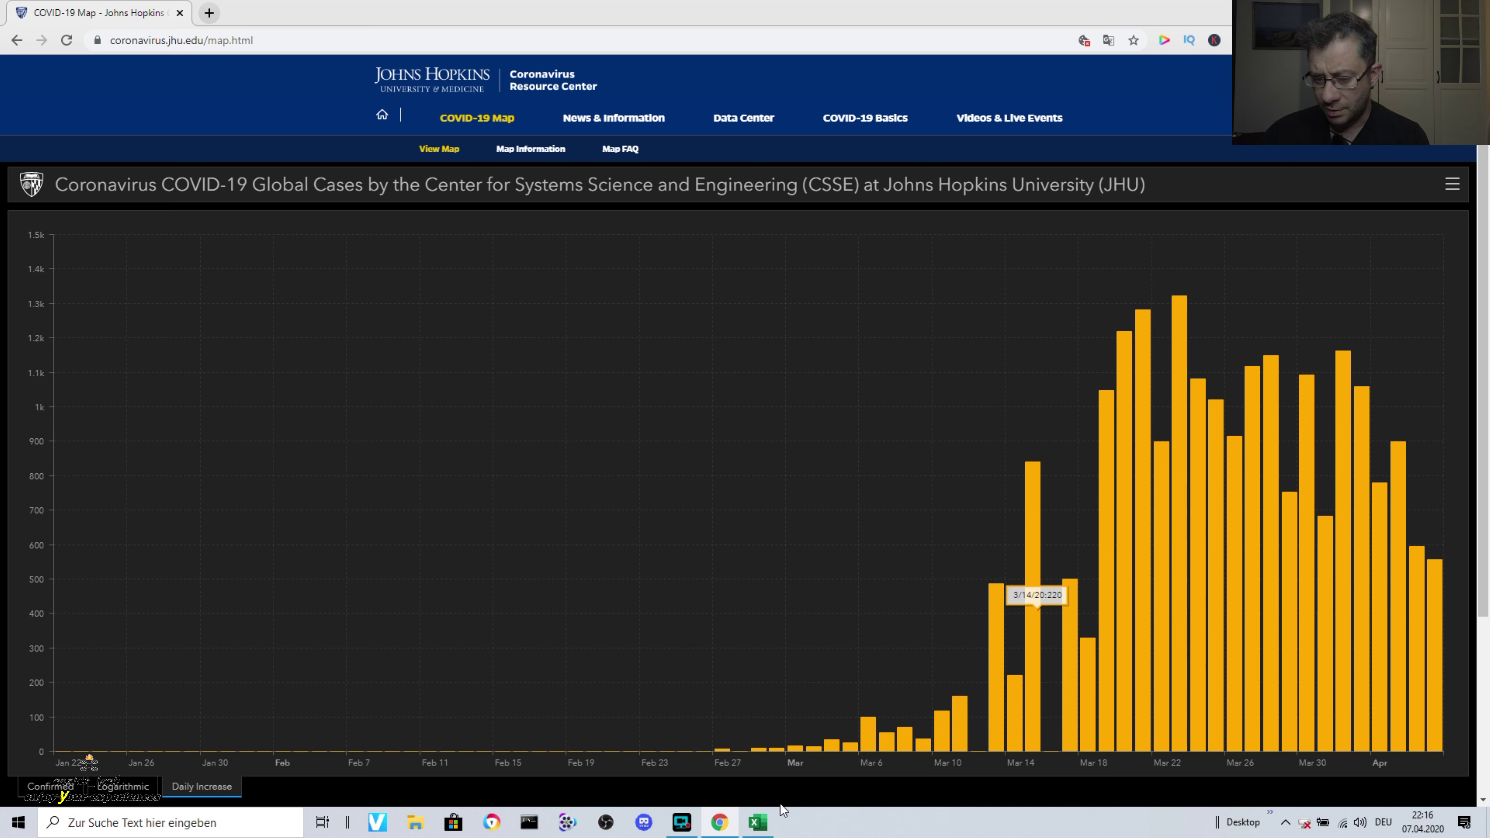
click(758, 823)
click(238, 218)
Enter Switzerland's 1200 and 1100 for 1 and 2 April in D3 and D4
text(1200)
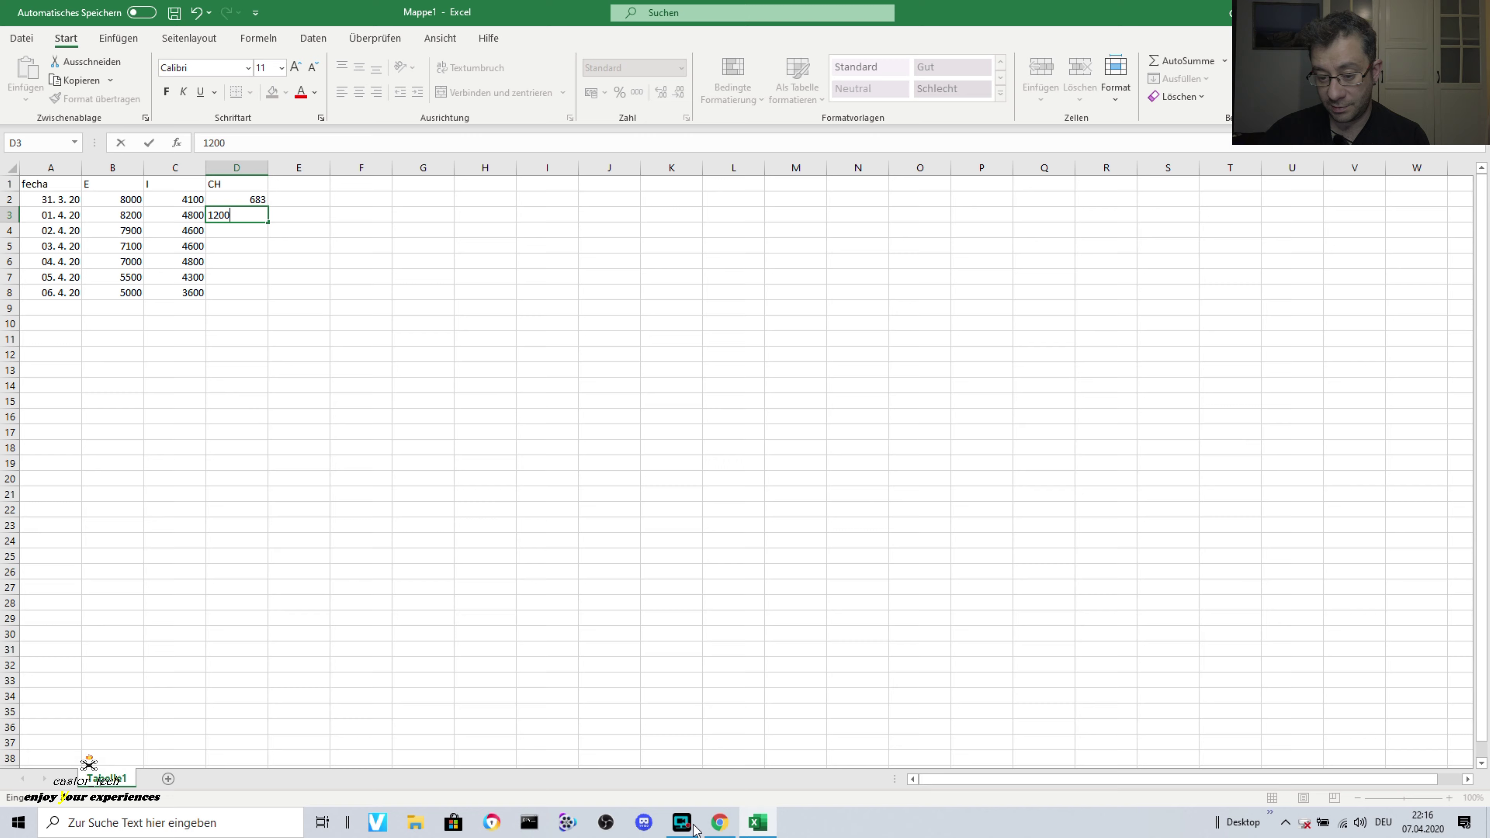
click(760, 825)
click(760, 824)
click(762, 828)
click(761, 827)
click(762, 827)
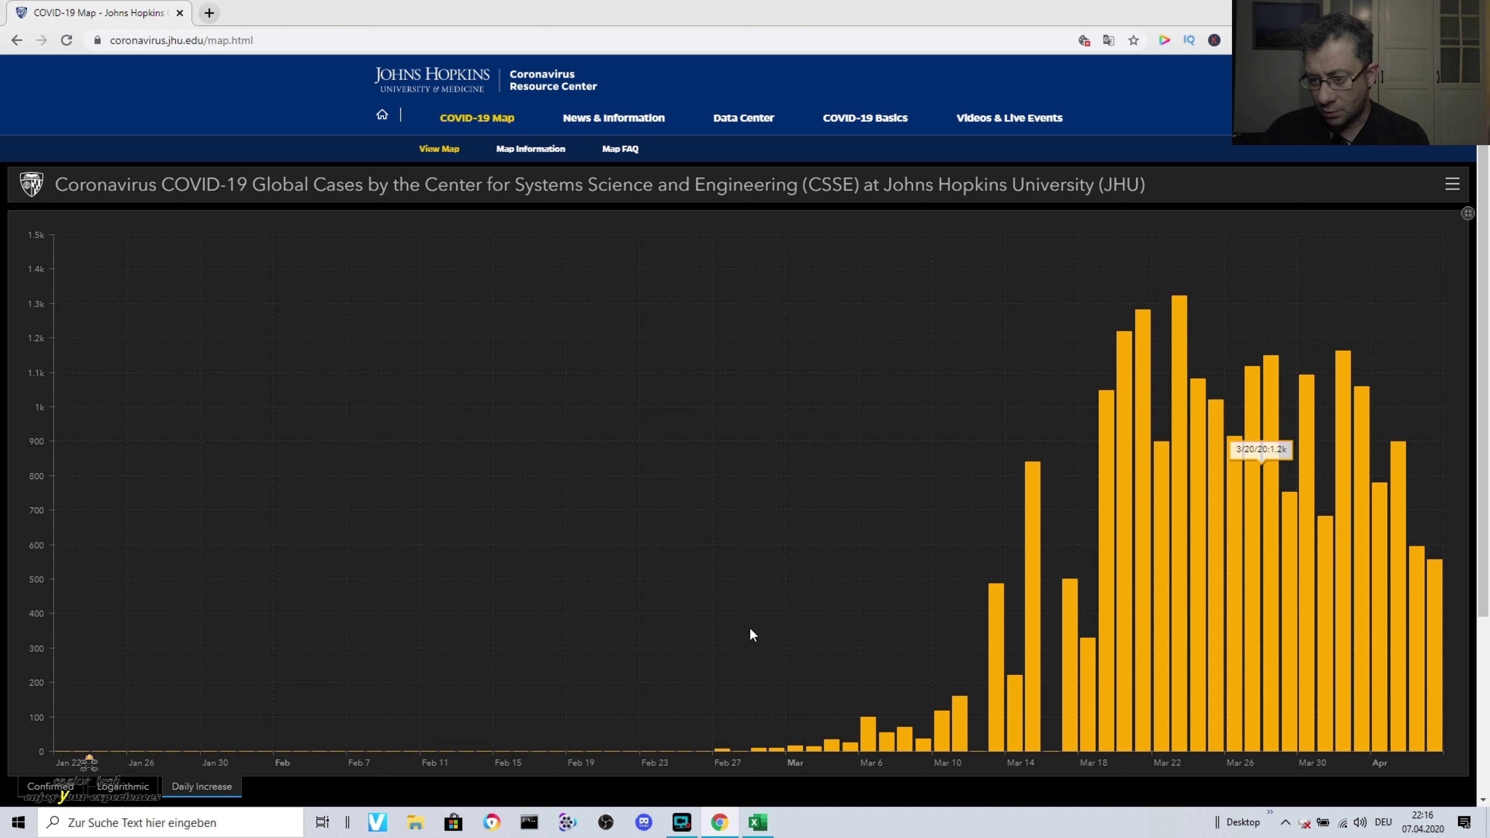
click(757, 823)
click(219, 236)
text(1100)
drag(175, 167, 236, 168)
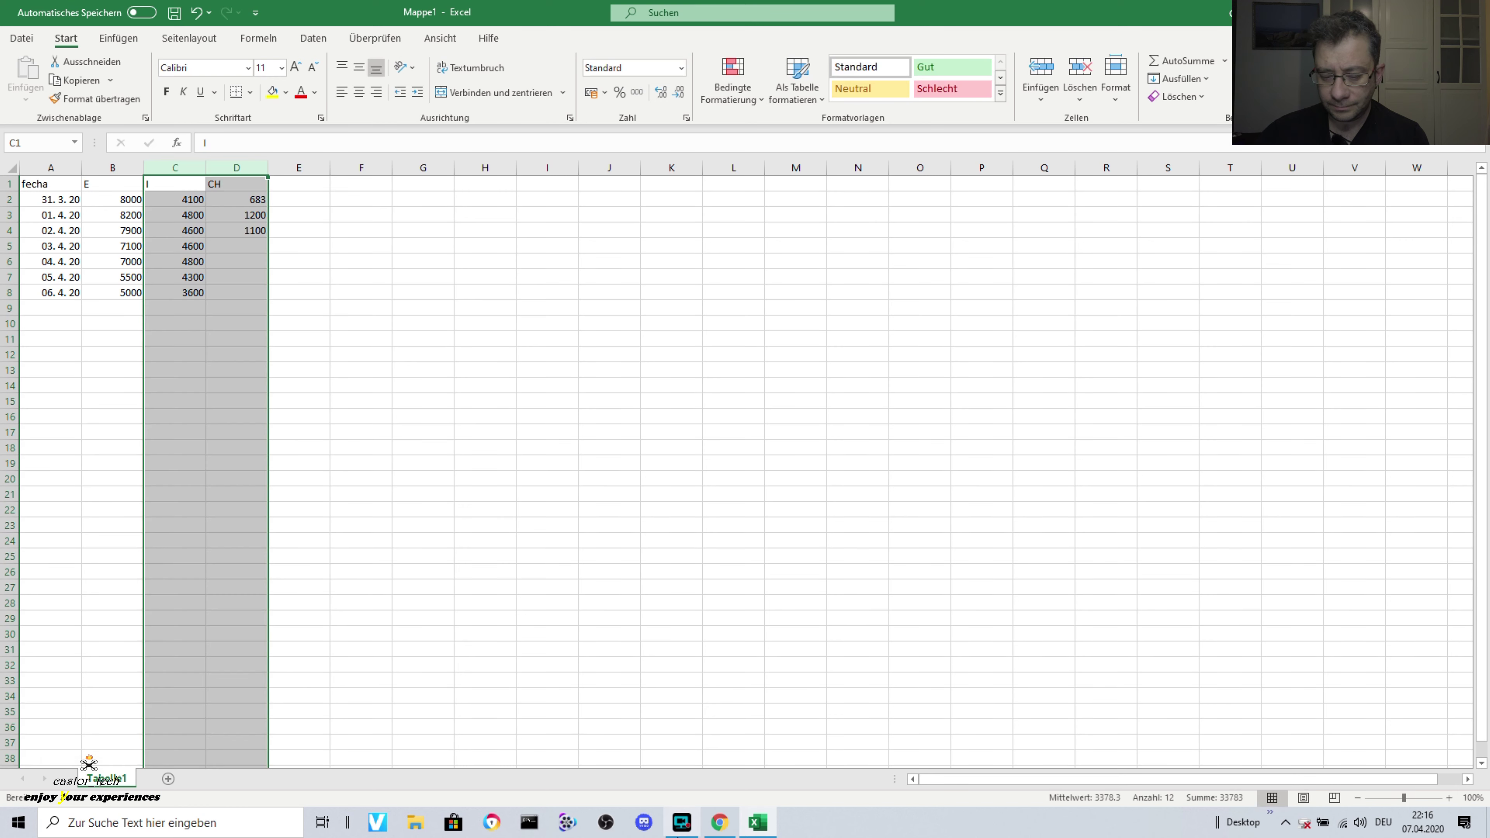
click(719, 822)
mouse_move(1031, 605)
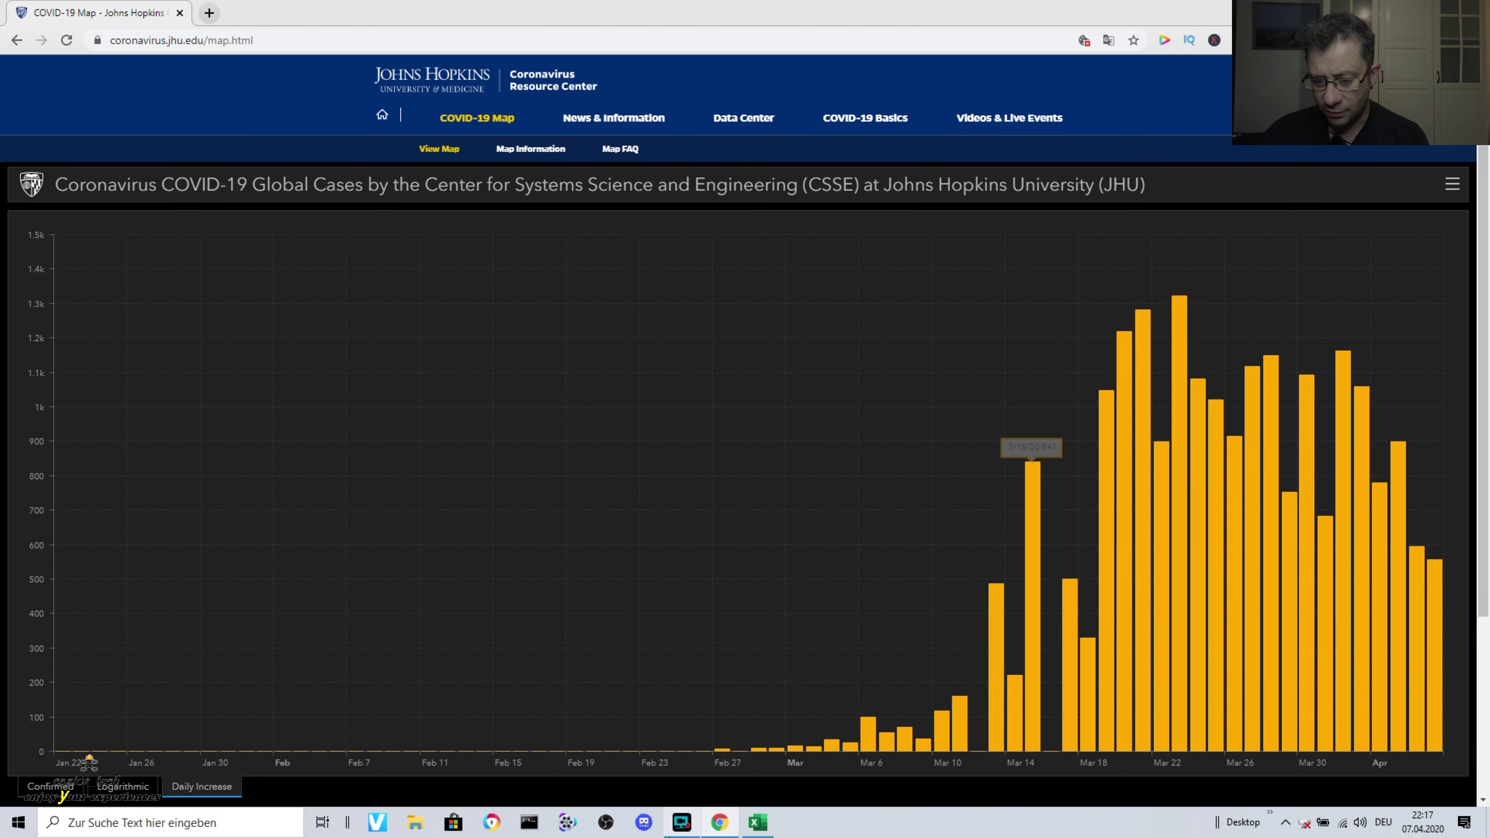
key(alt+Tab)
Enter 779 and 899 in D5 and D6, re-entering D5 after a stray move
click(237, 246)
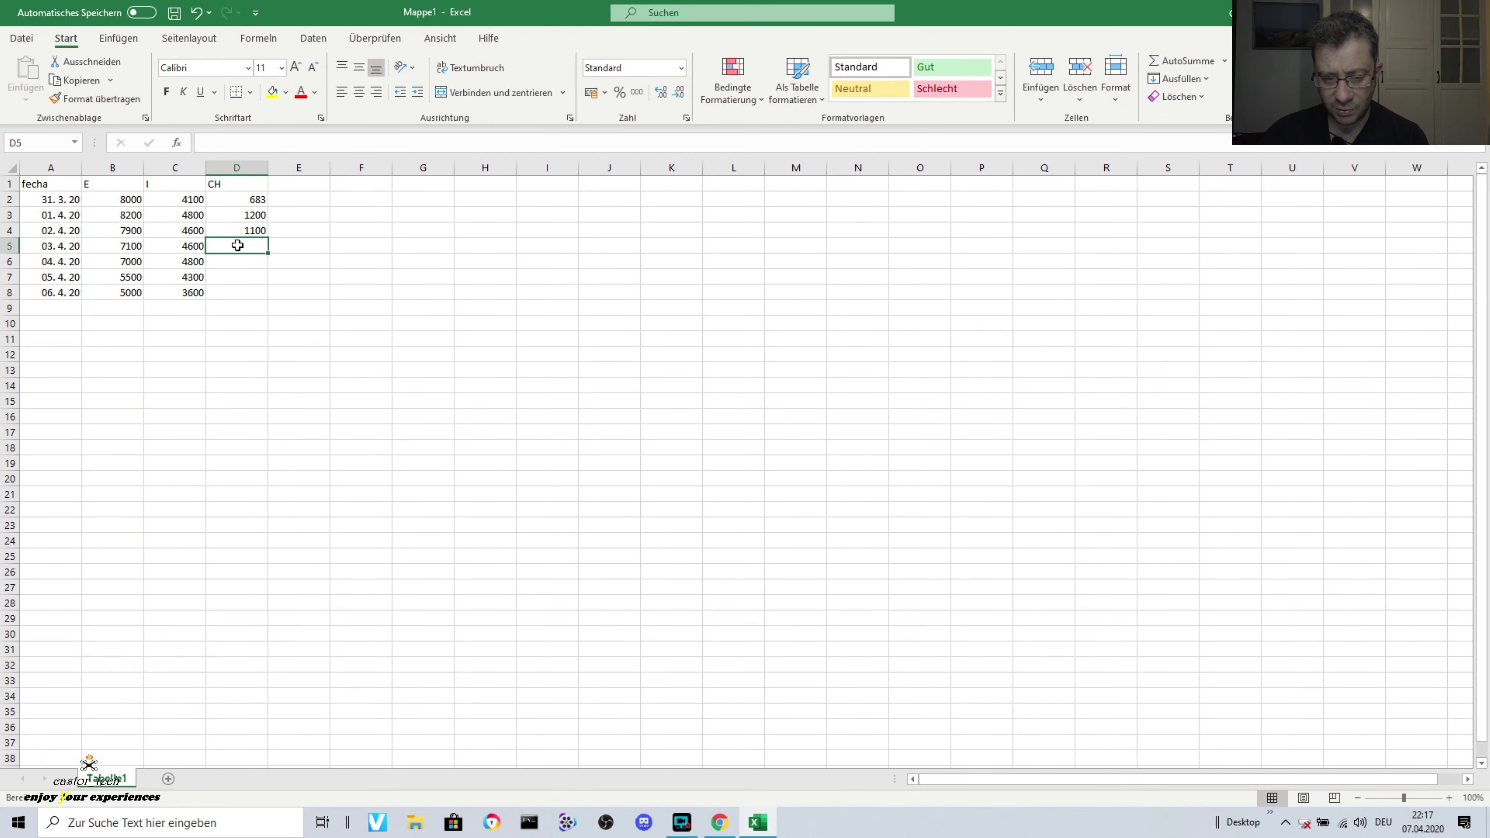
text(779)
drag(270, 280, 332, 342)
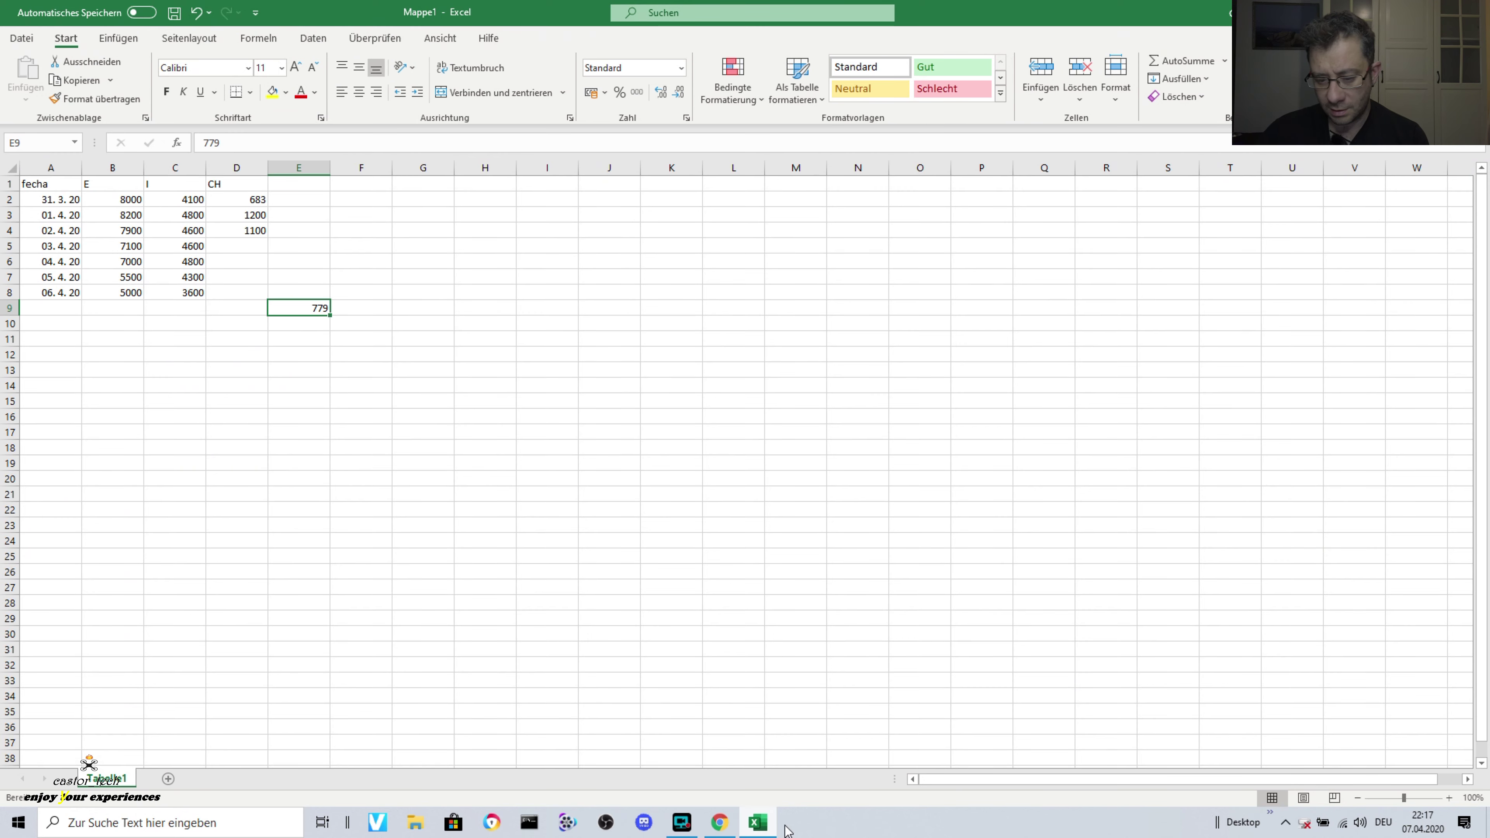
click(758, 823)
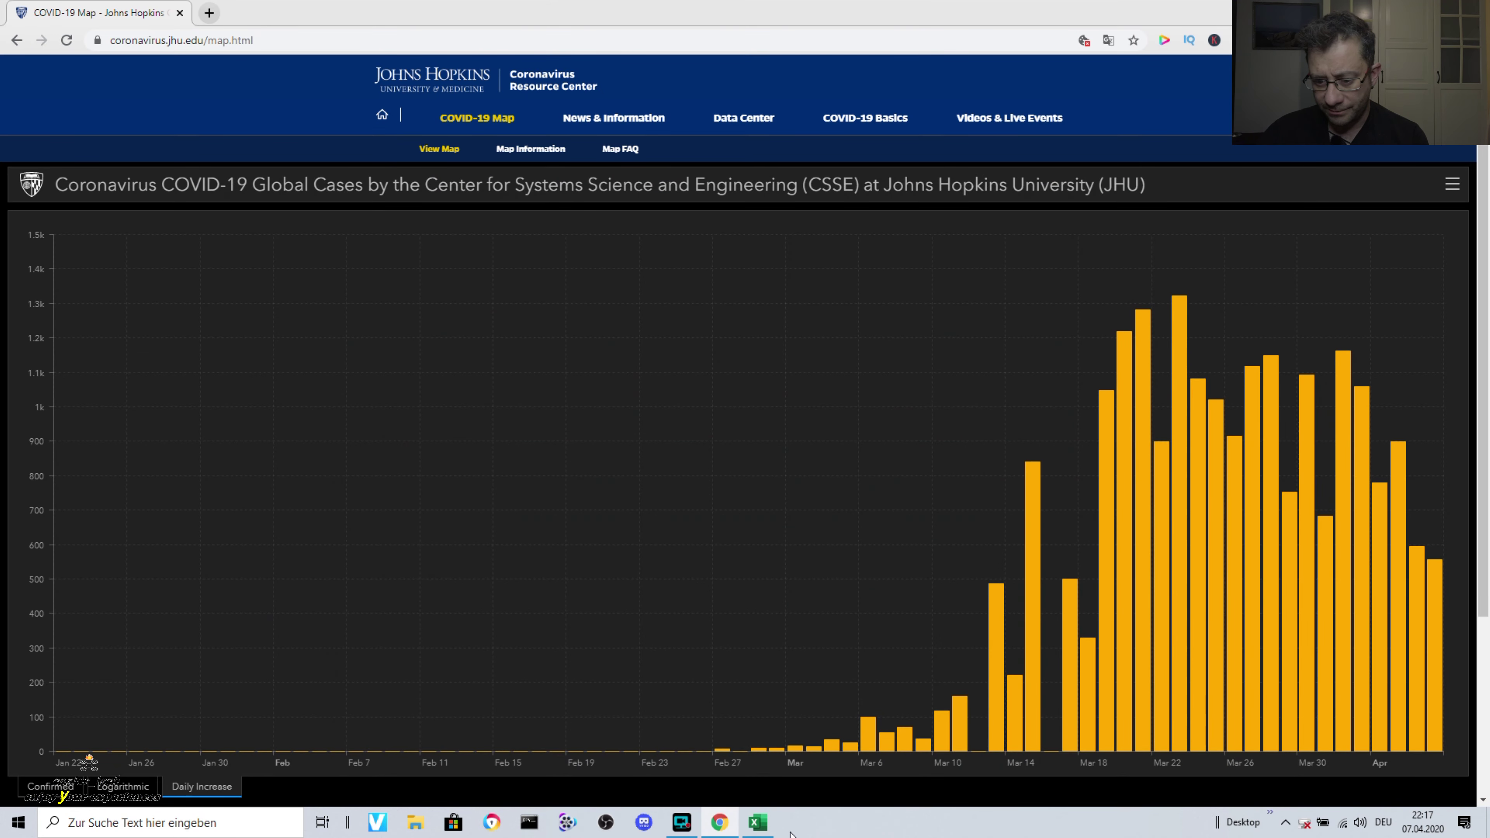
click(758, 824)
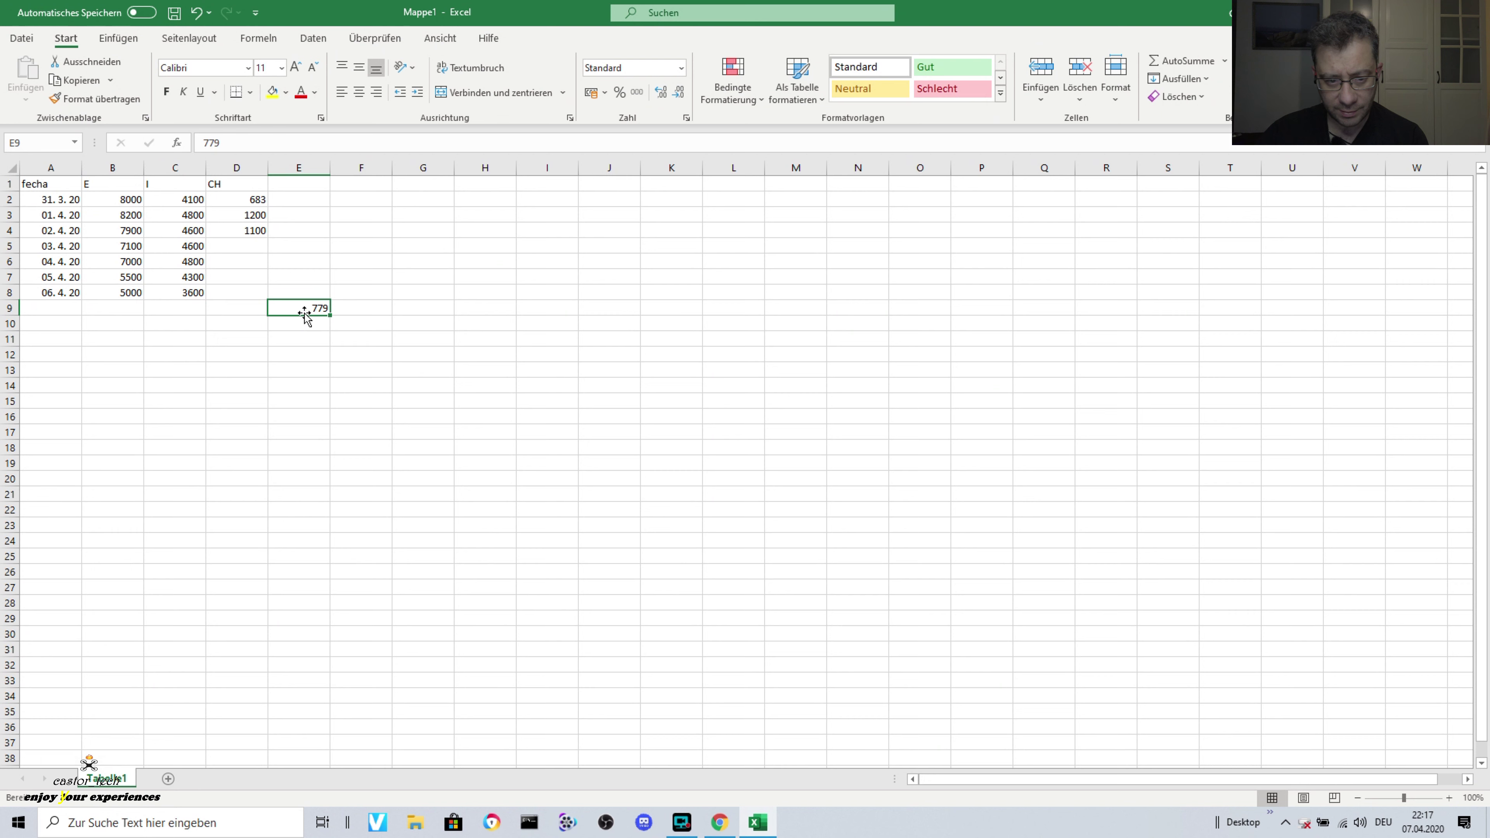
click(257, 248)
text(779)
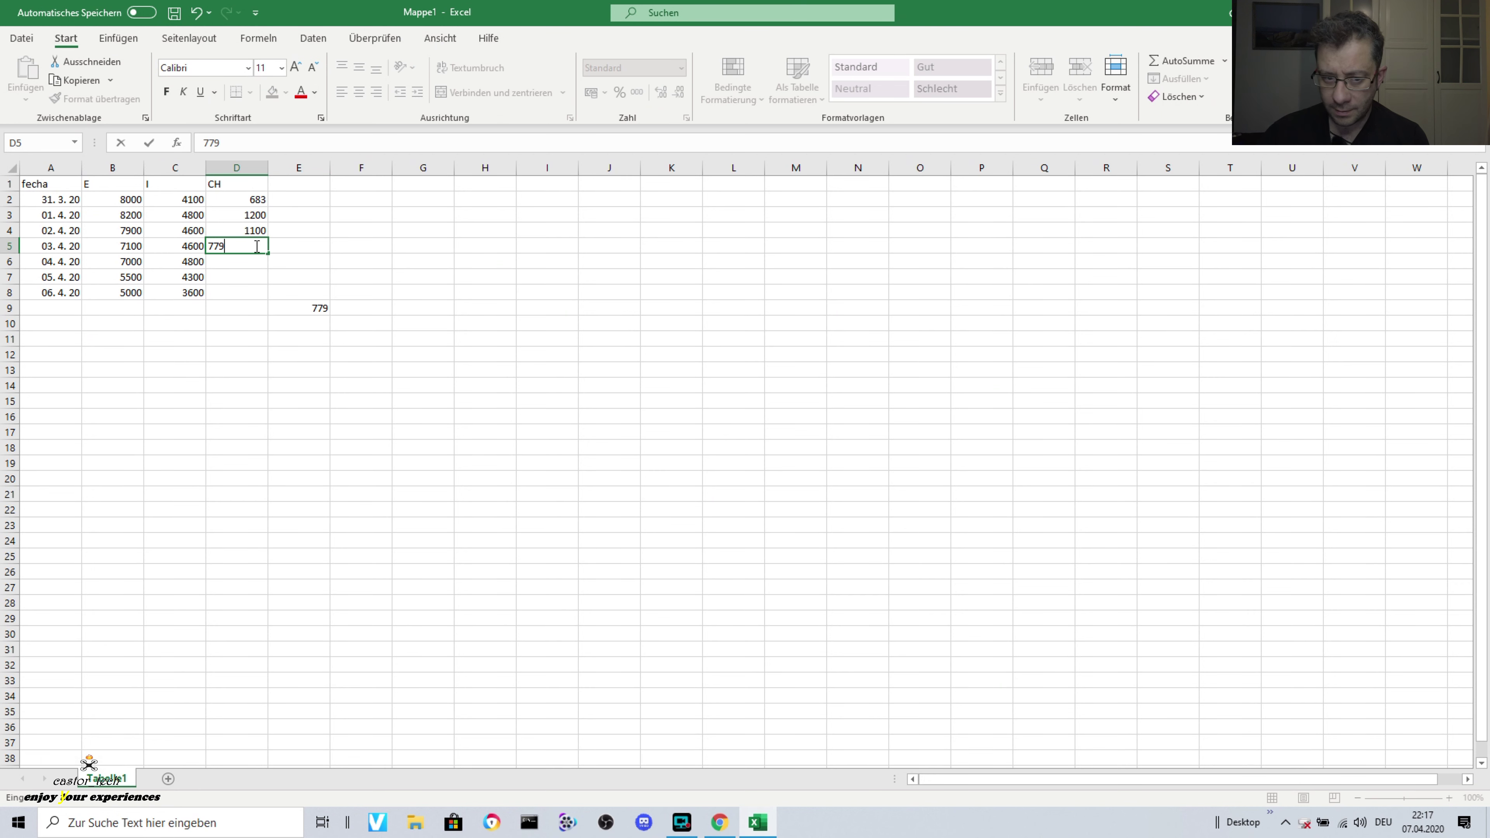
click(308, 309)
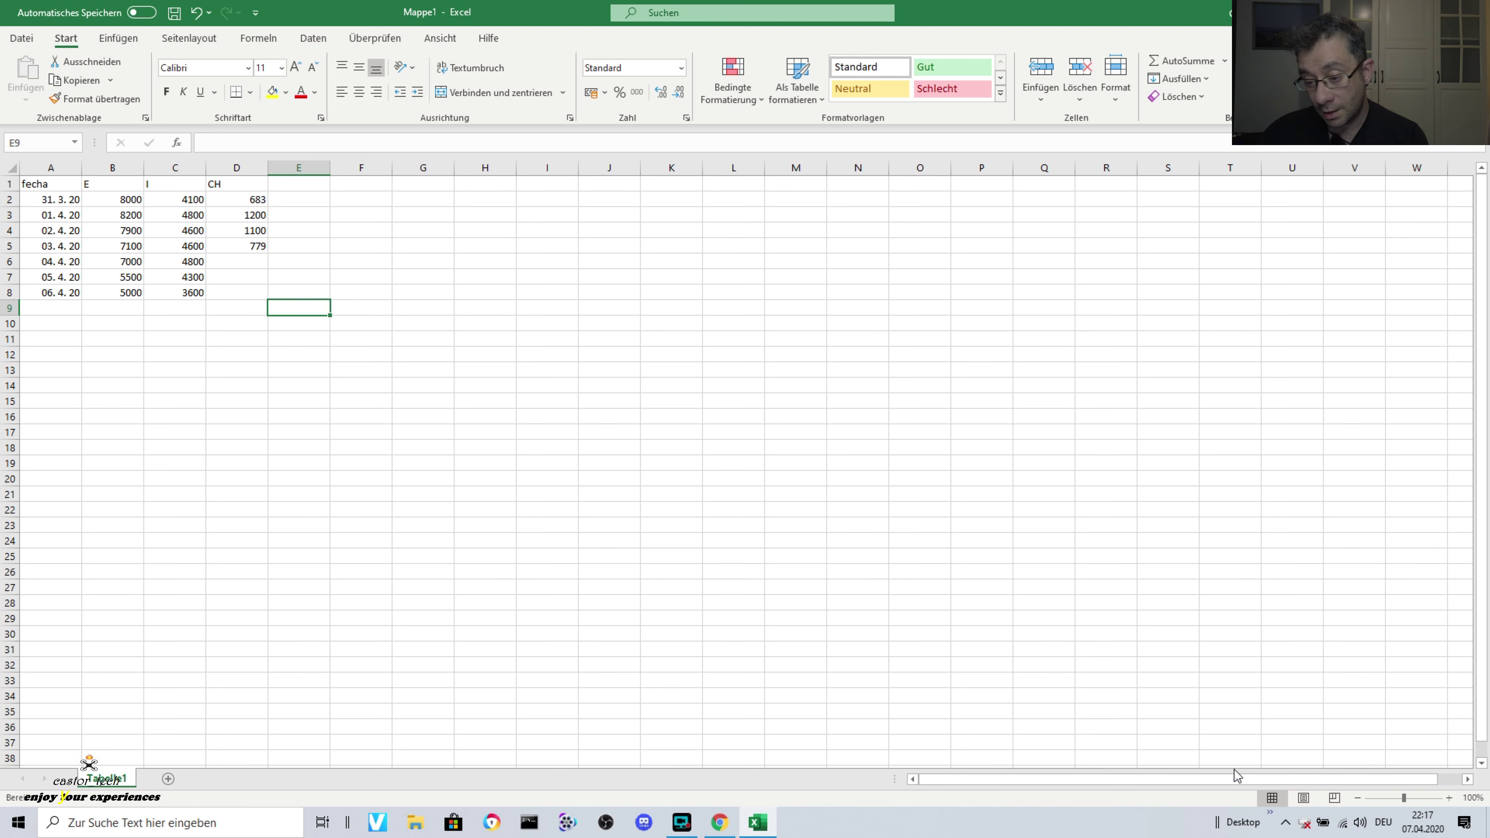
click(732, 829)
mouse_move(1435, 699)
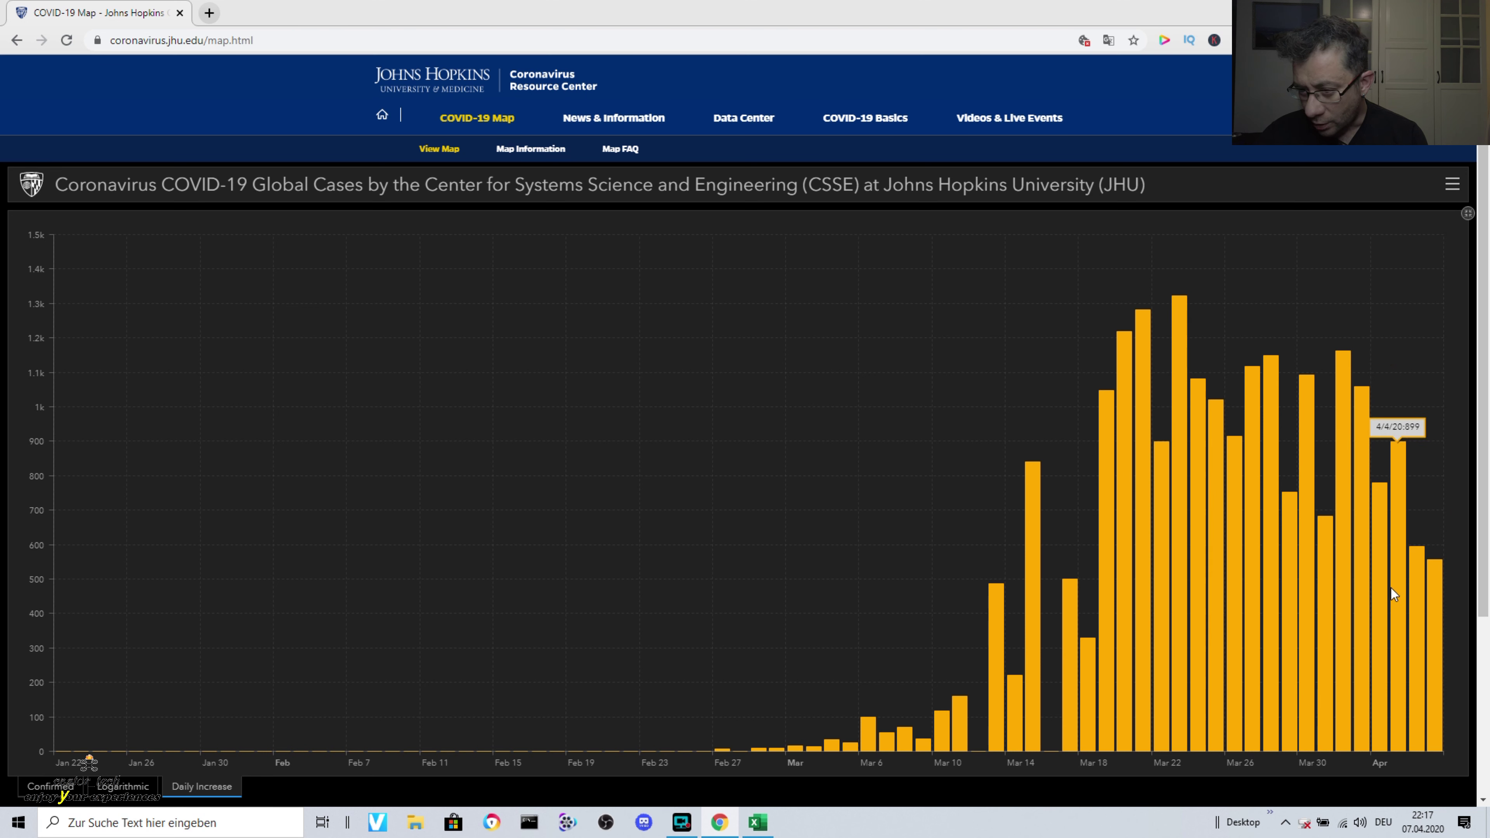
click(758, 822)
click(251, 269)
text(899)
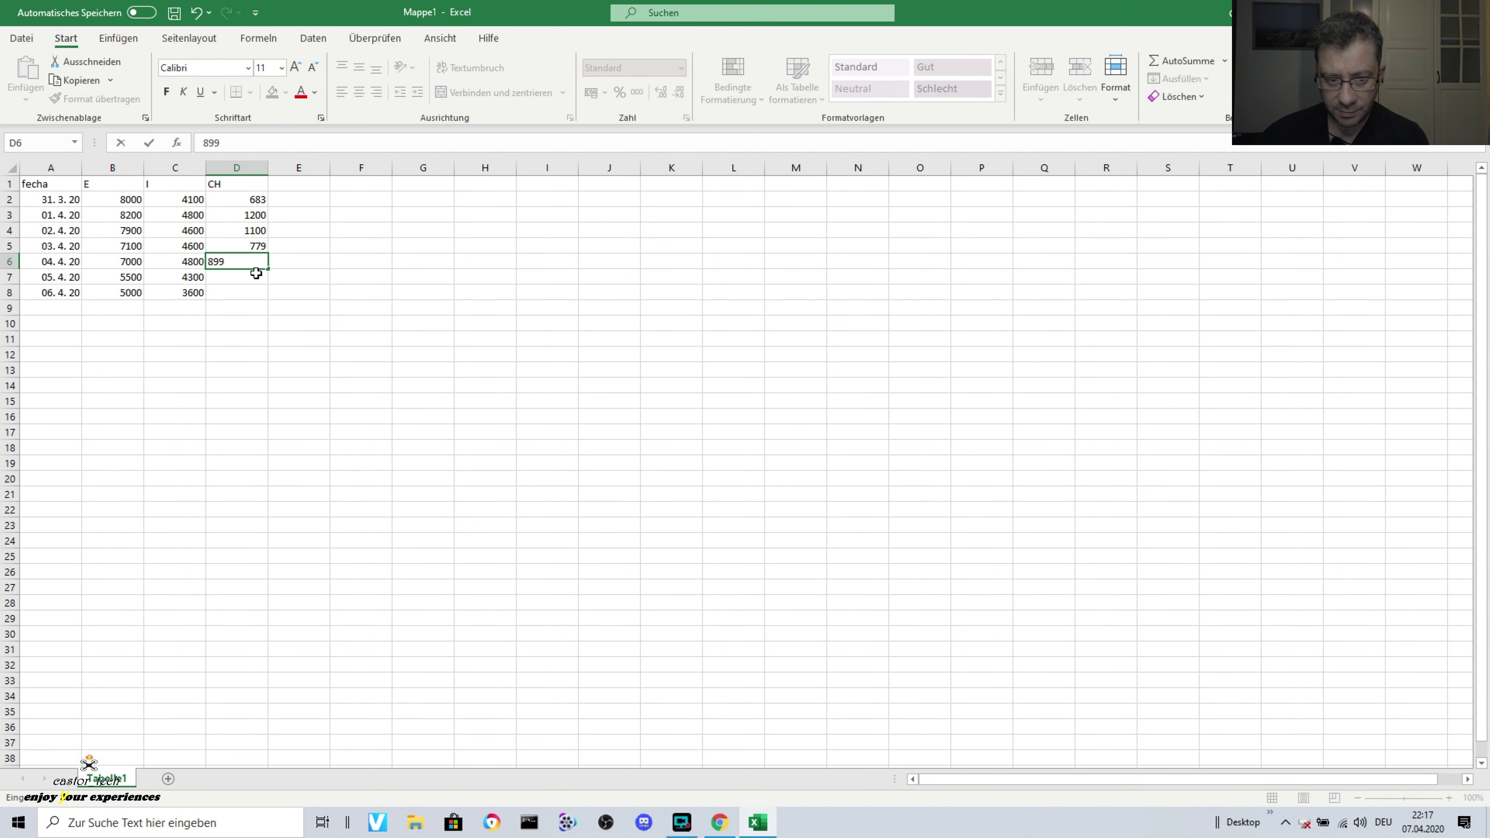
key(Return)
Enter Switzerland's 595 and 557 in D7 and D8 for 5 and 6 April
click(719, 822)
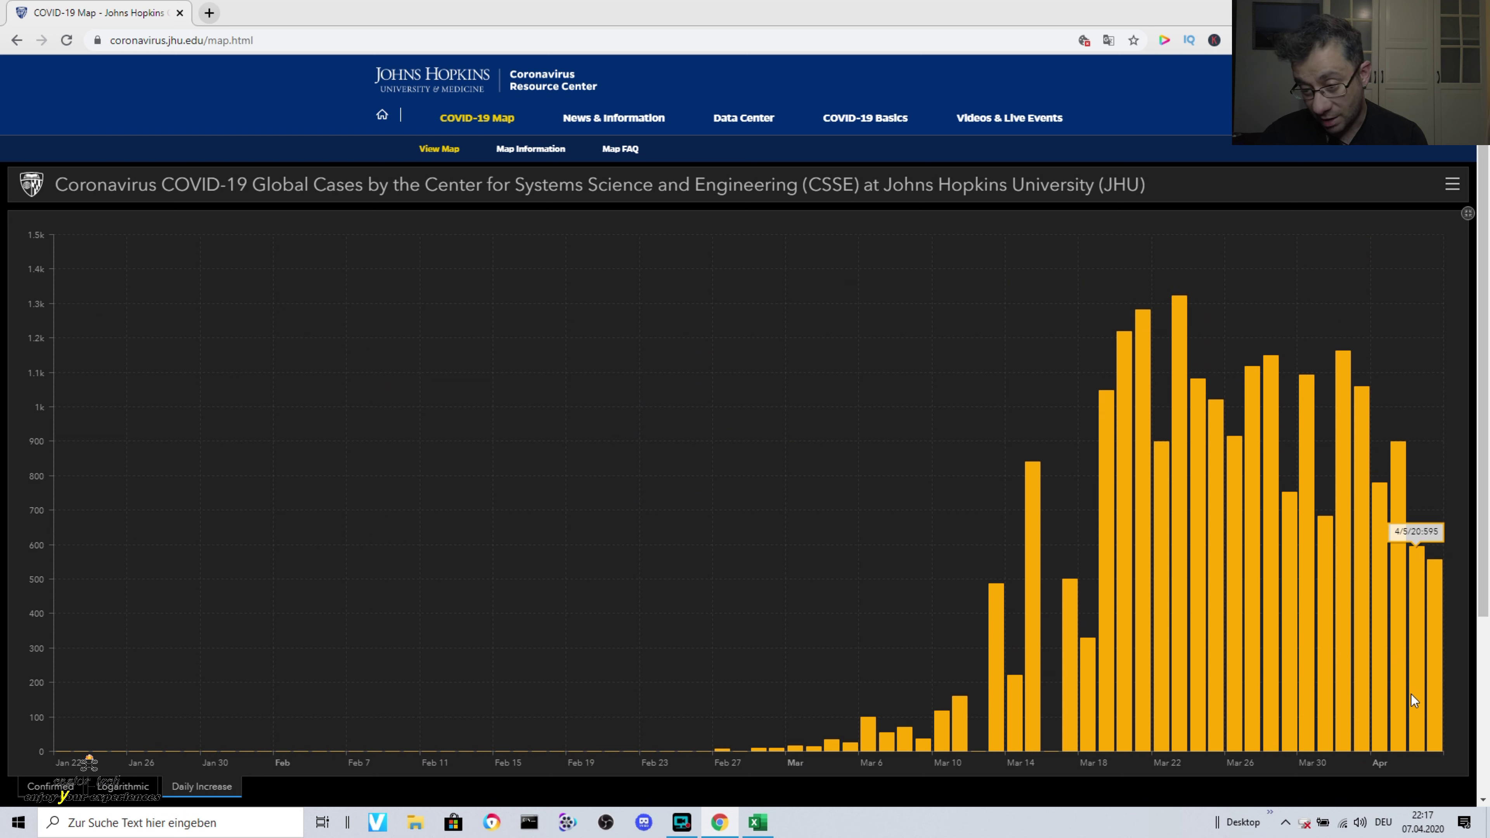
click(757, 822)
click(253, 275)
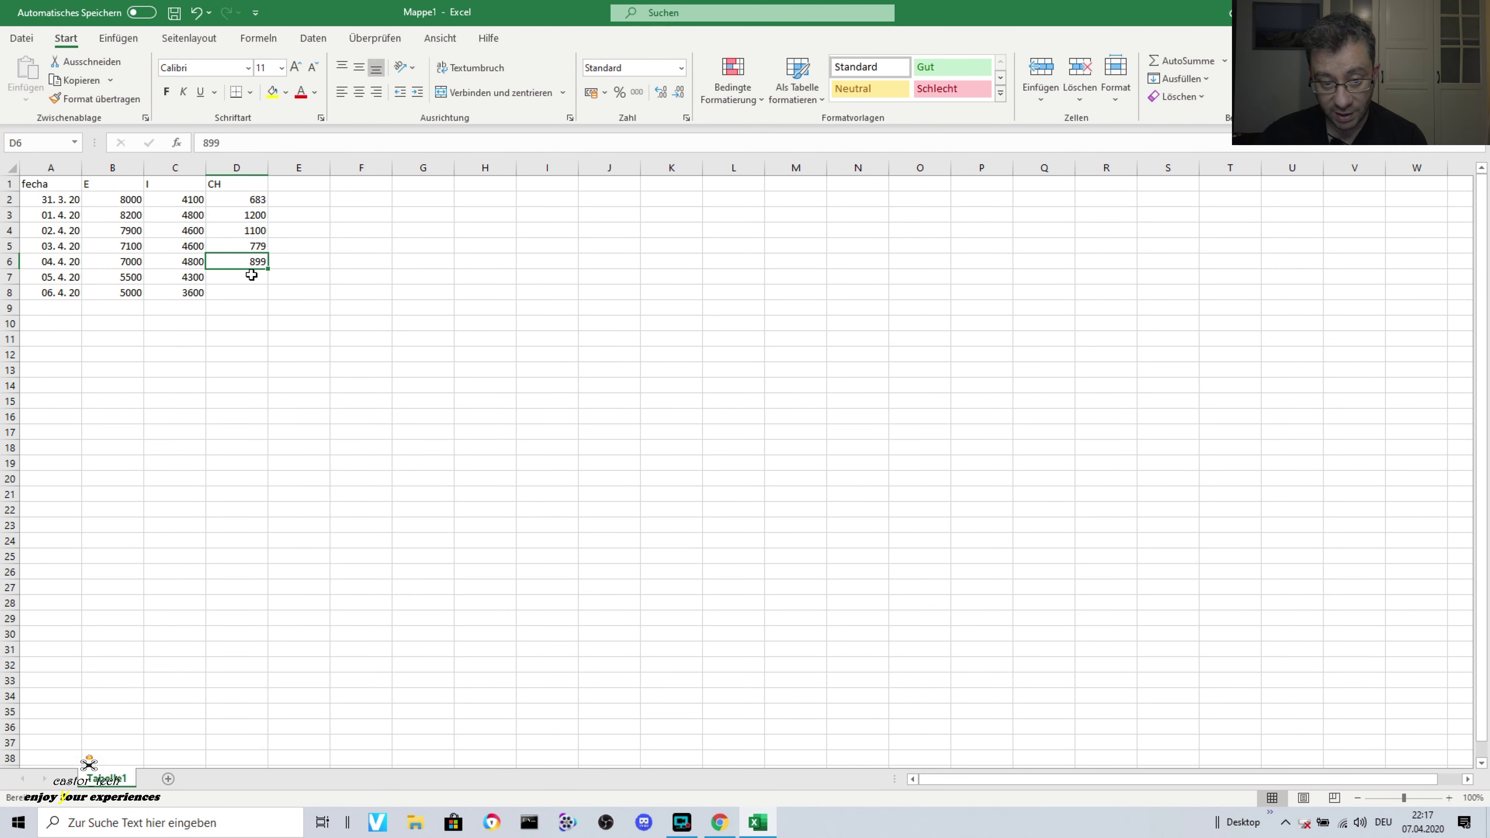
text(595)
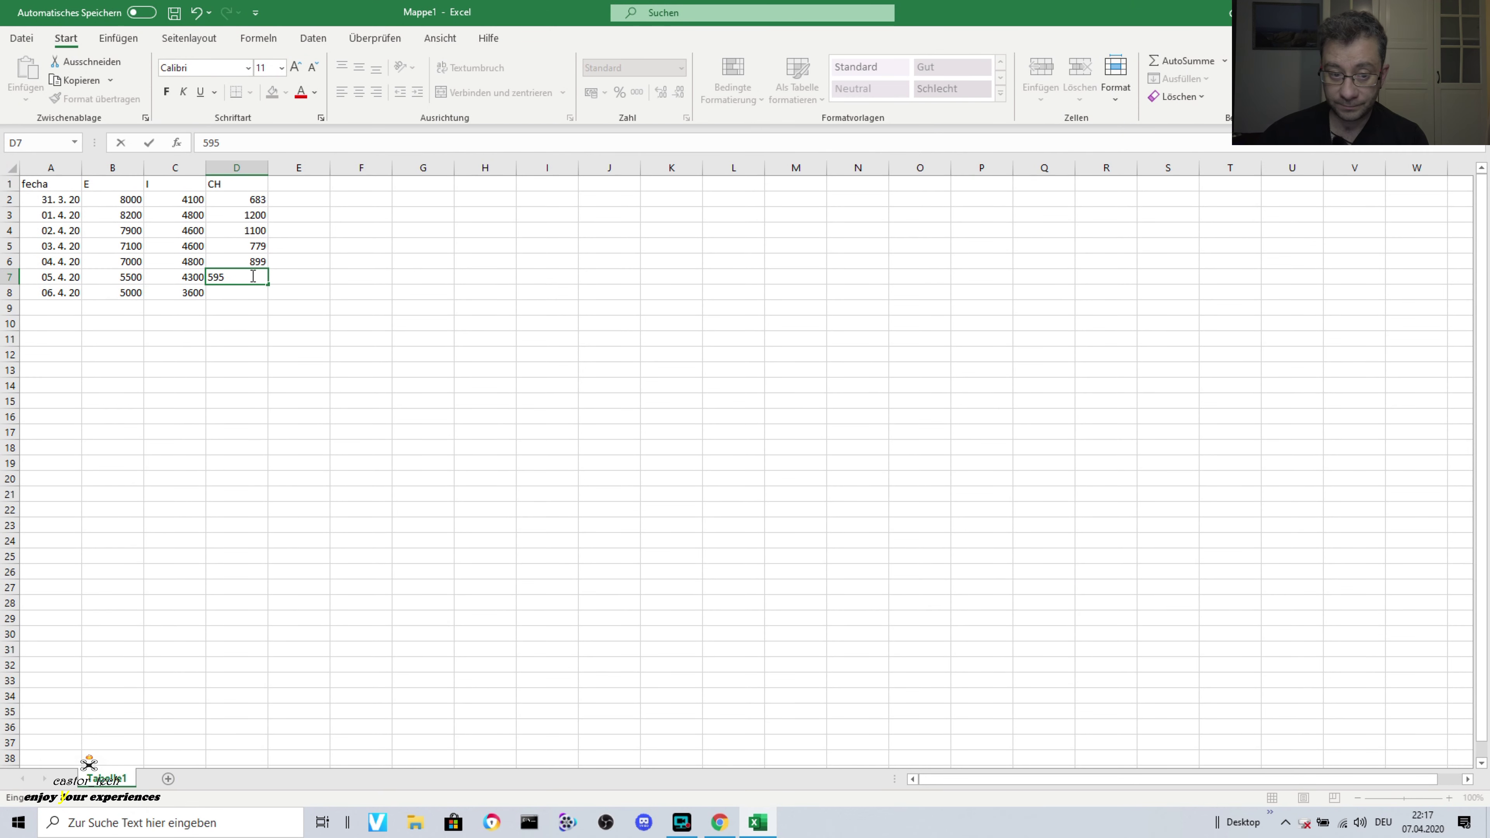
click(760, 810)
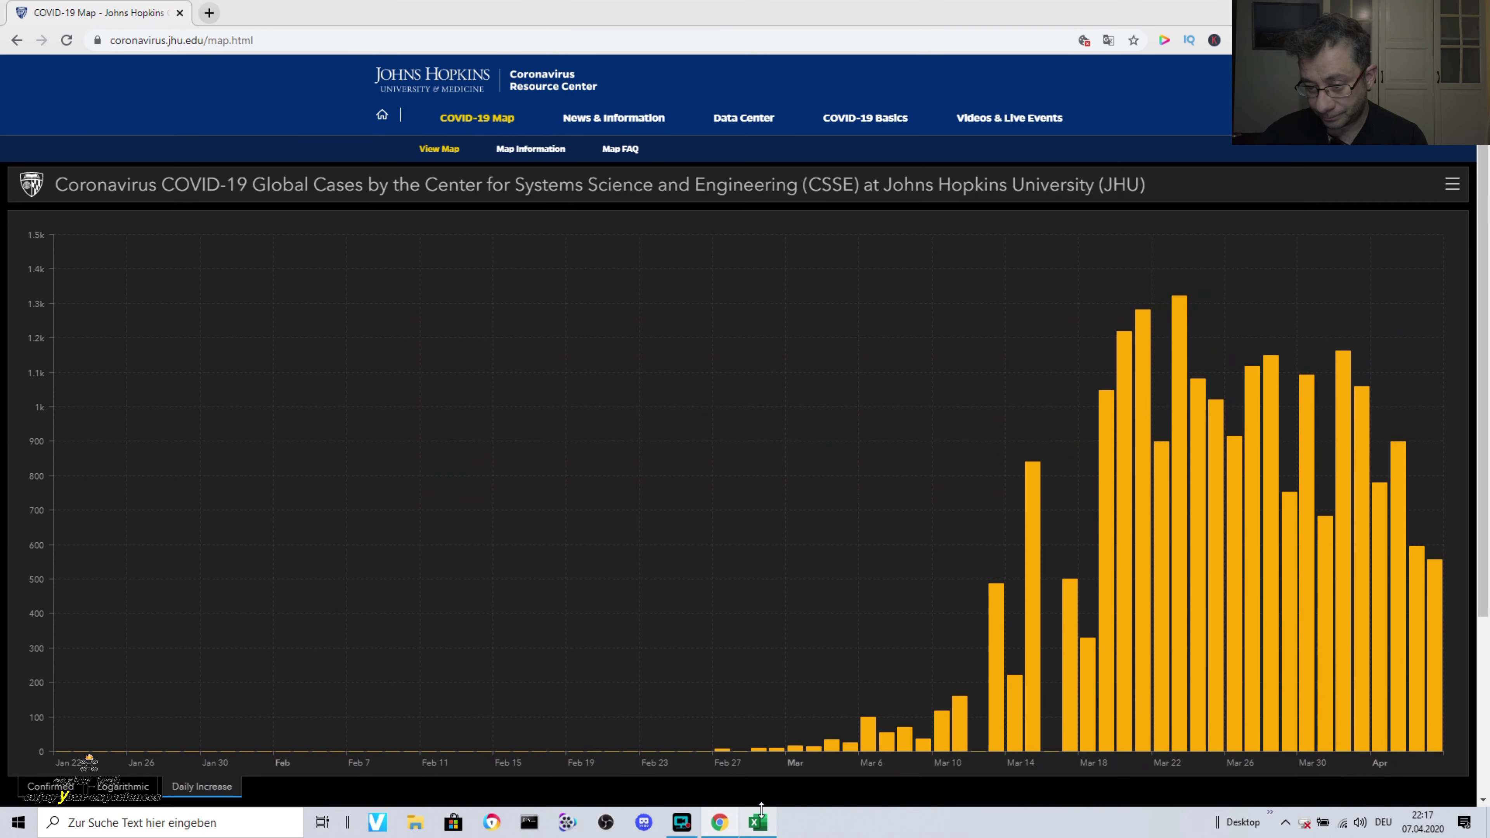
mouse_move(1435, 652)
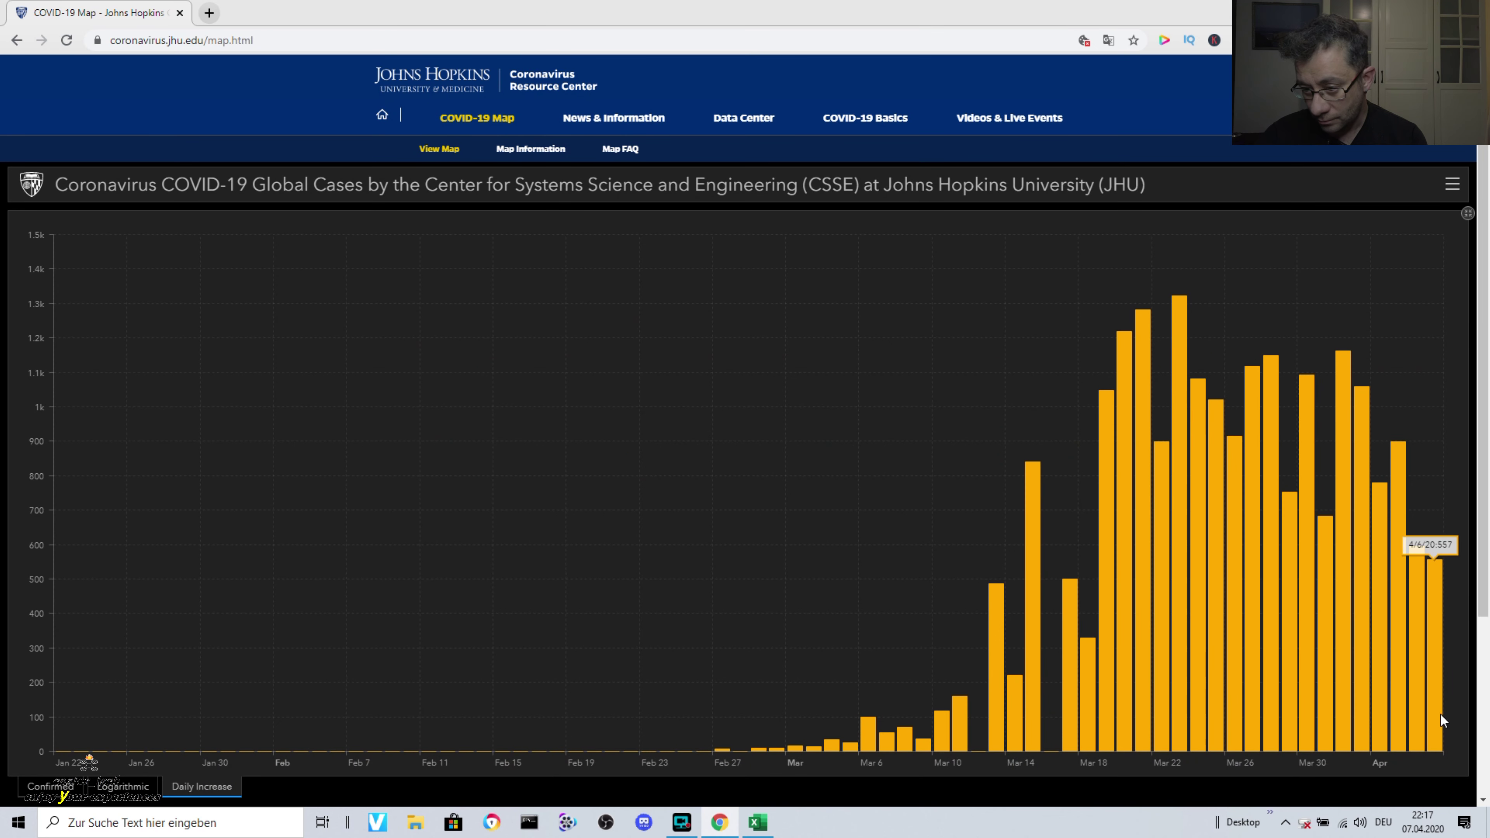
click(757, 822)
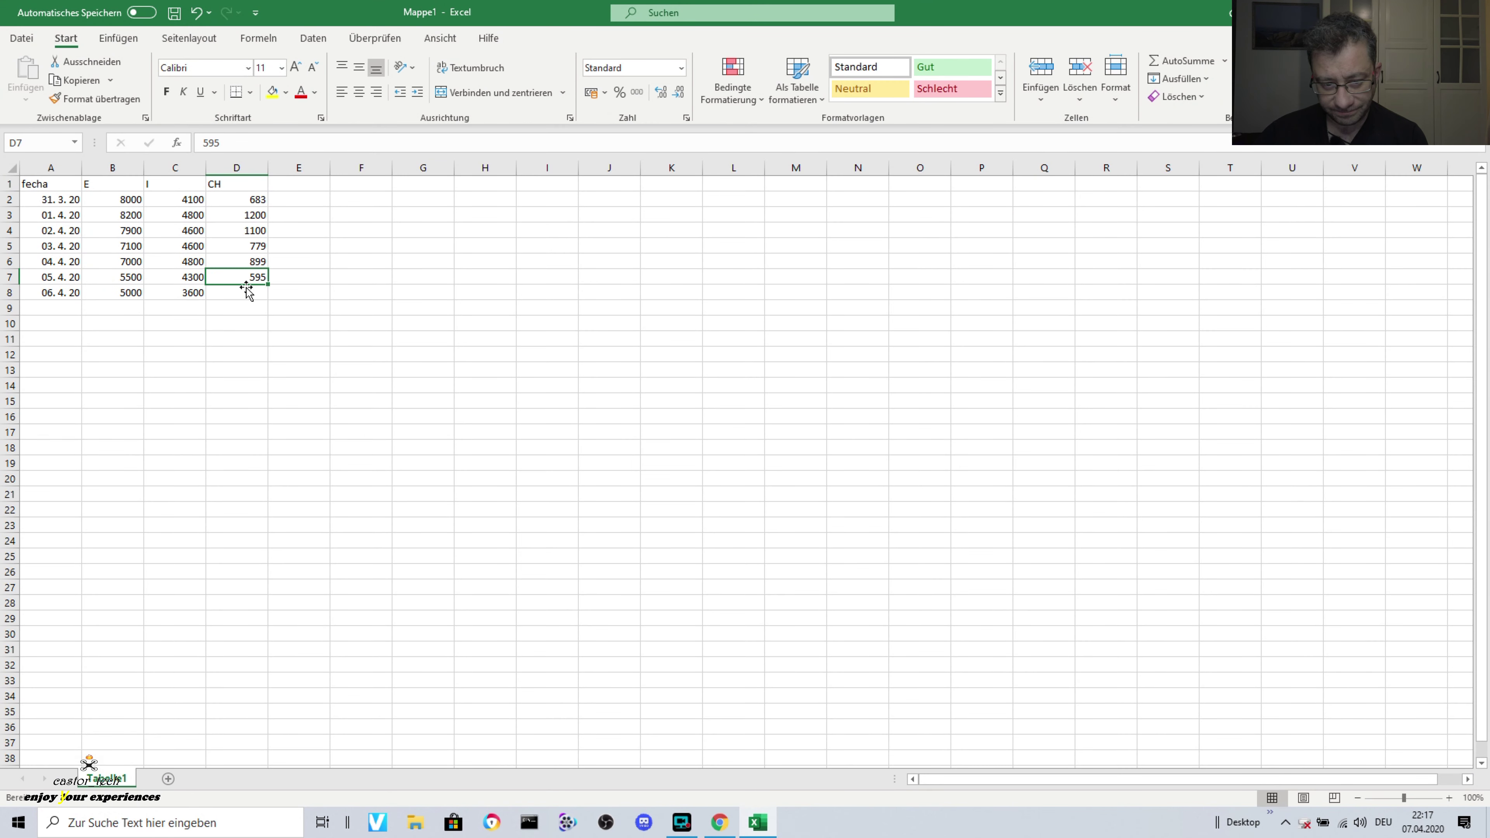
click(249, 293)
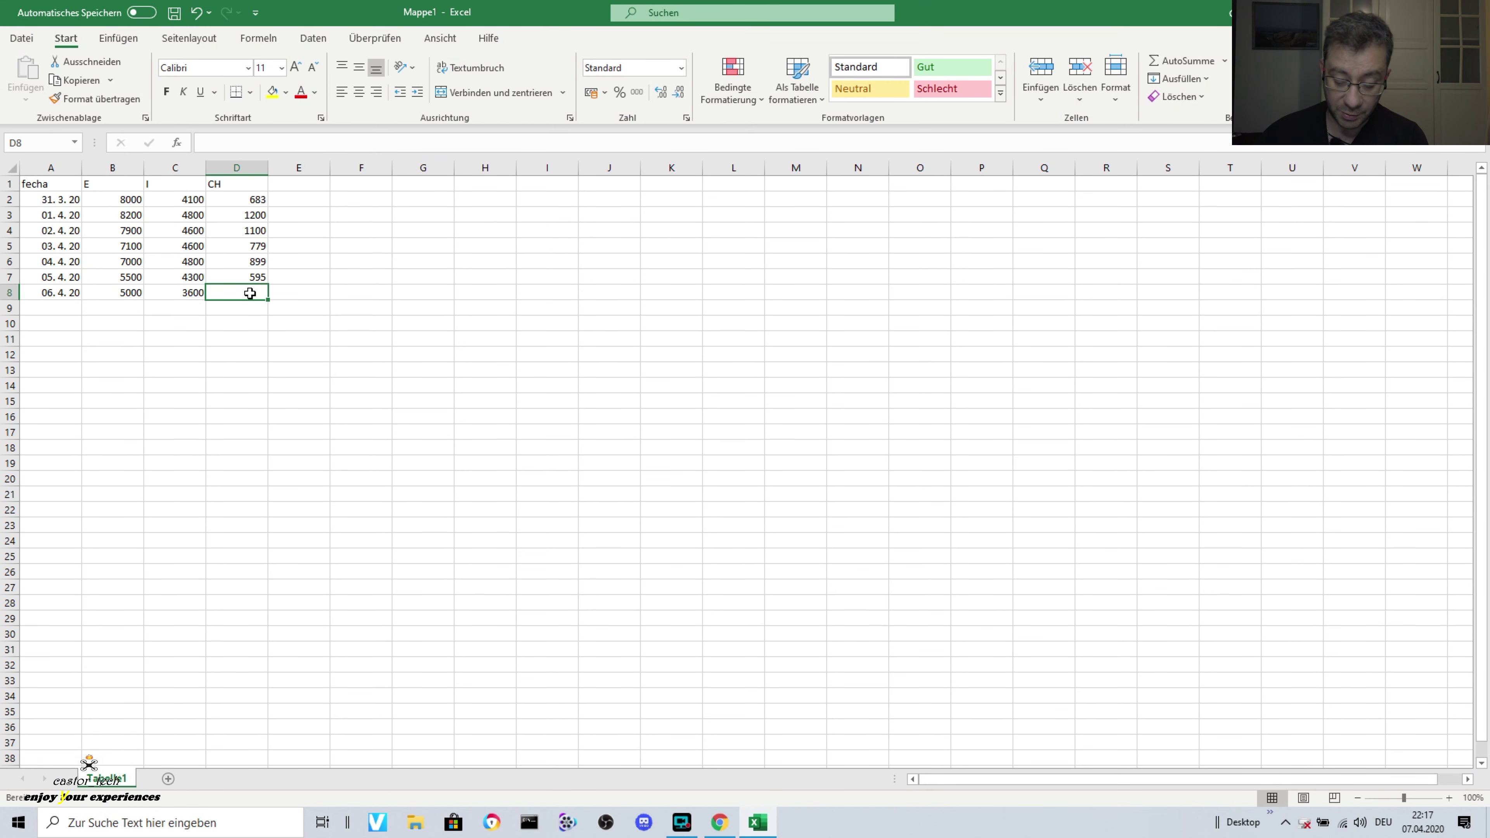
text(557)
click(418, 326)
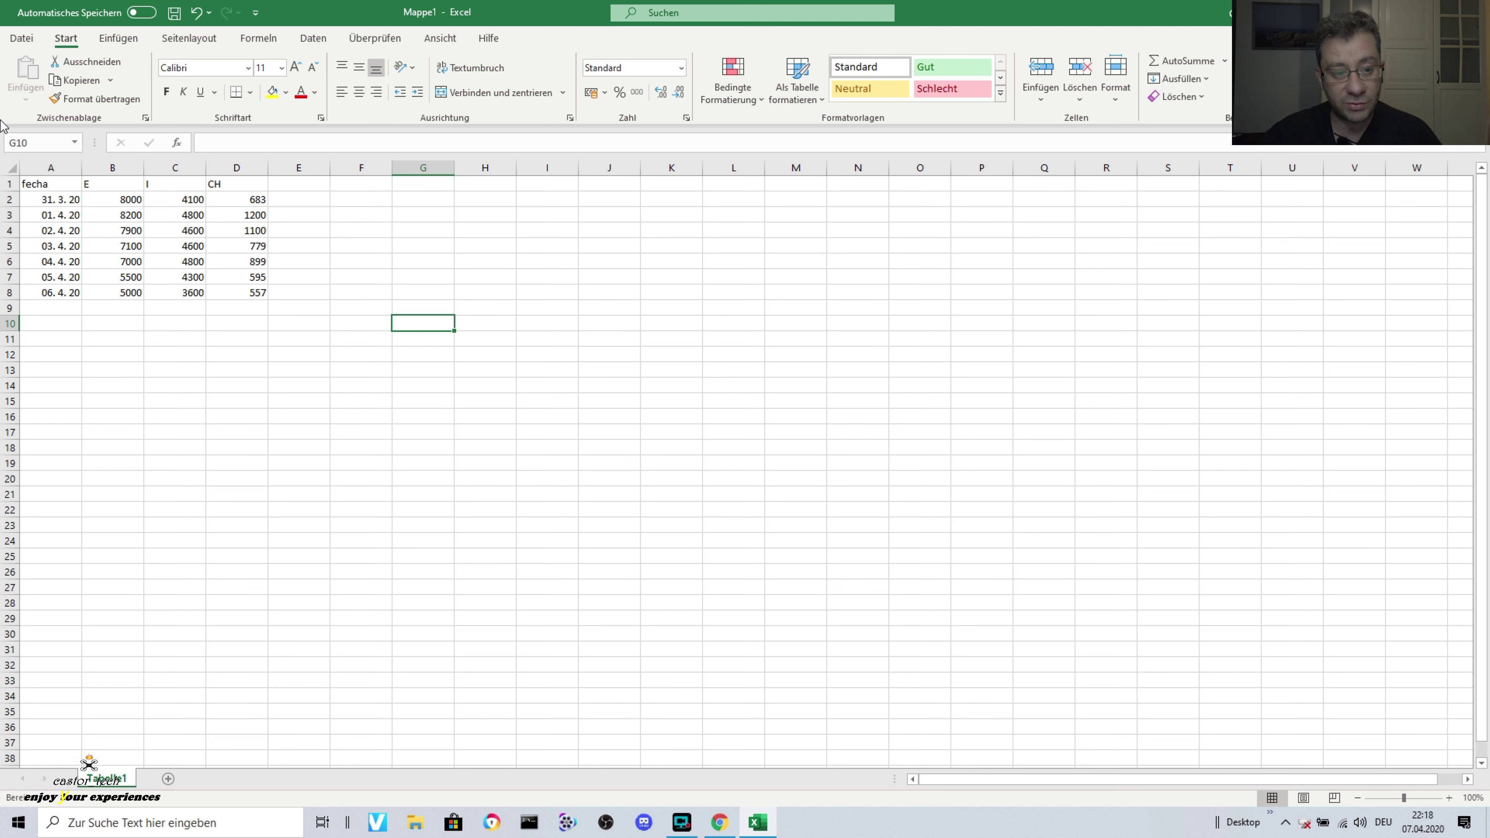
Create a PivotTable from the data range A1:D8 on a new sheet
drag(43, 188, 258, 292)
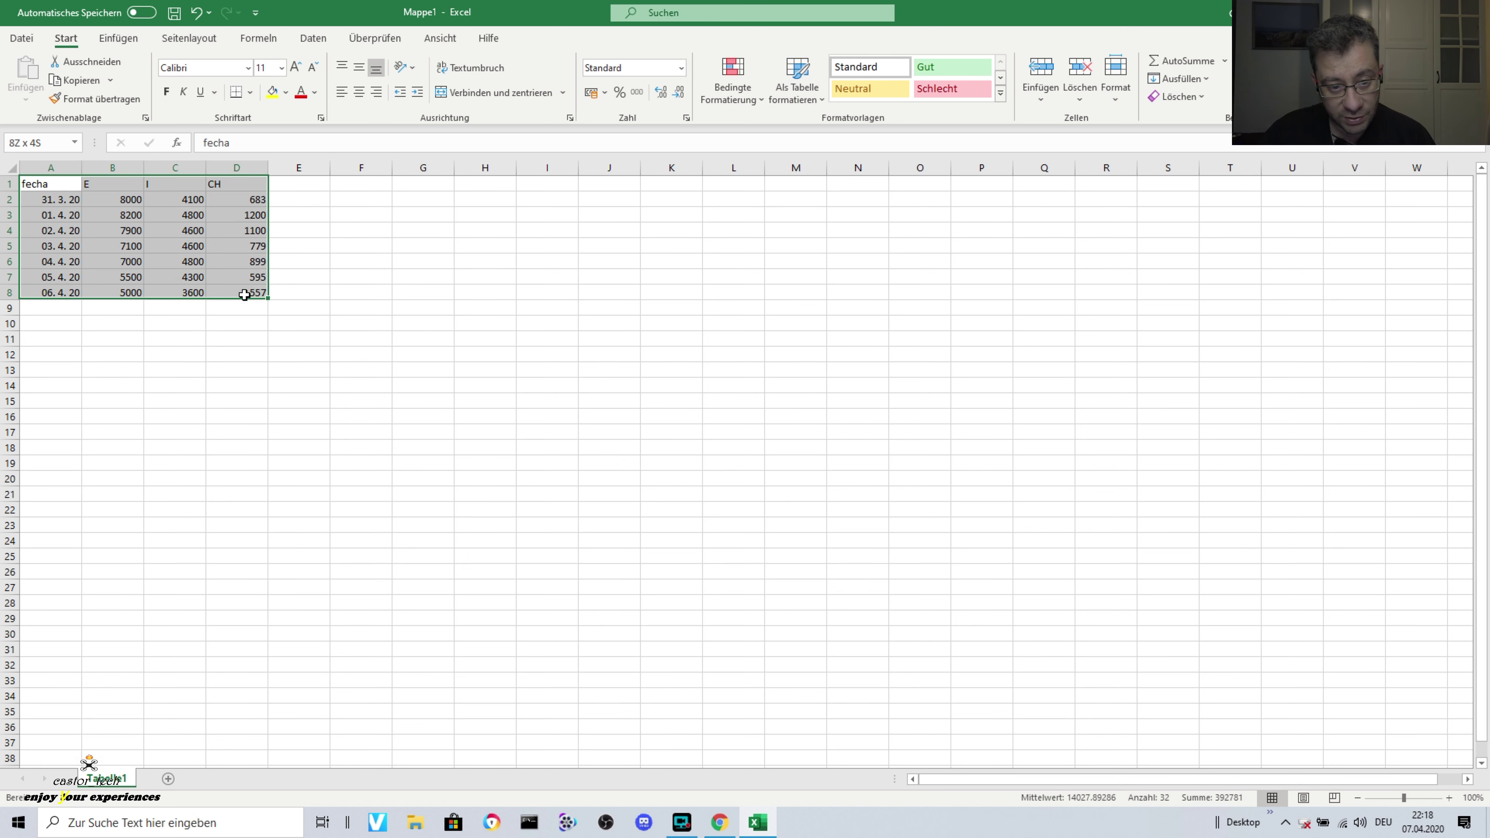
click(118, 37)
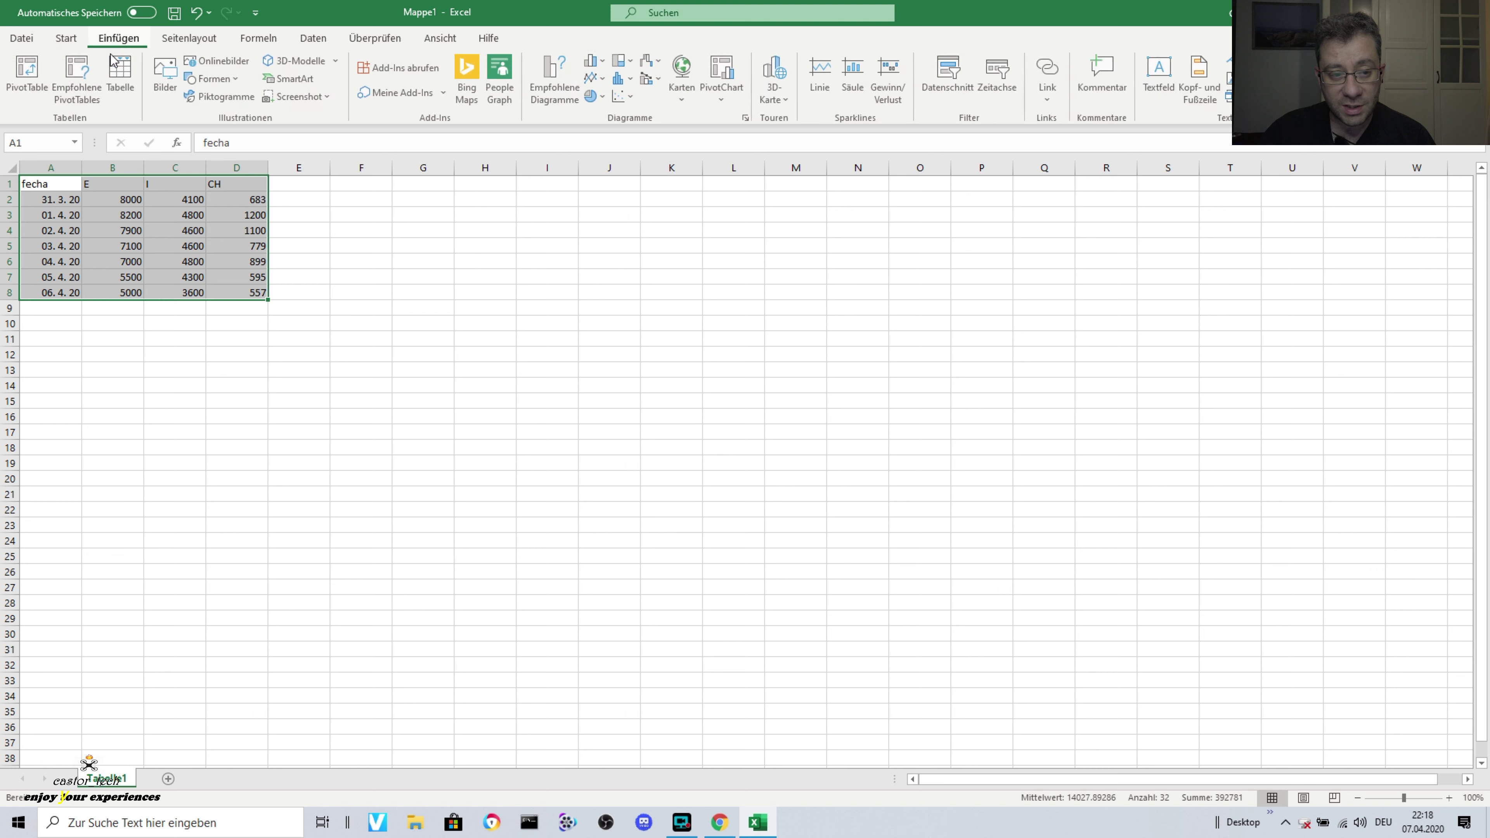
click(30, 77)
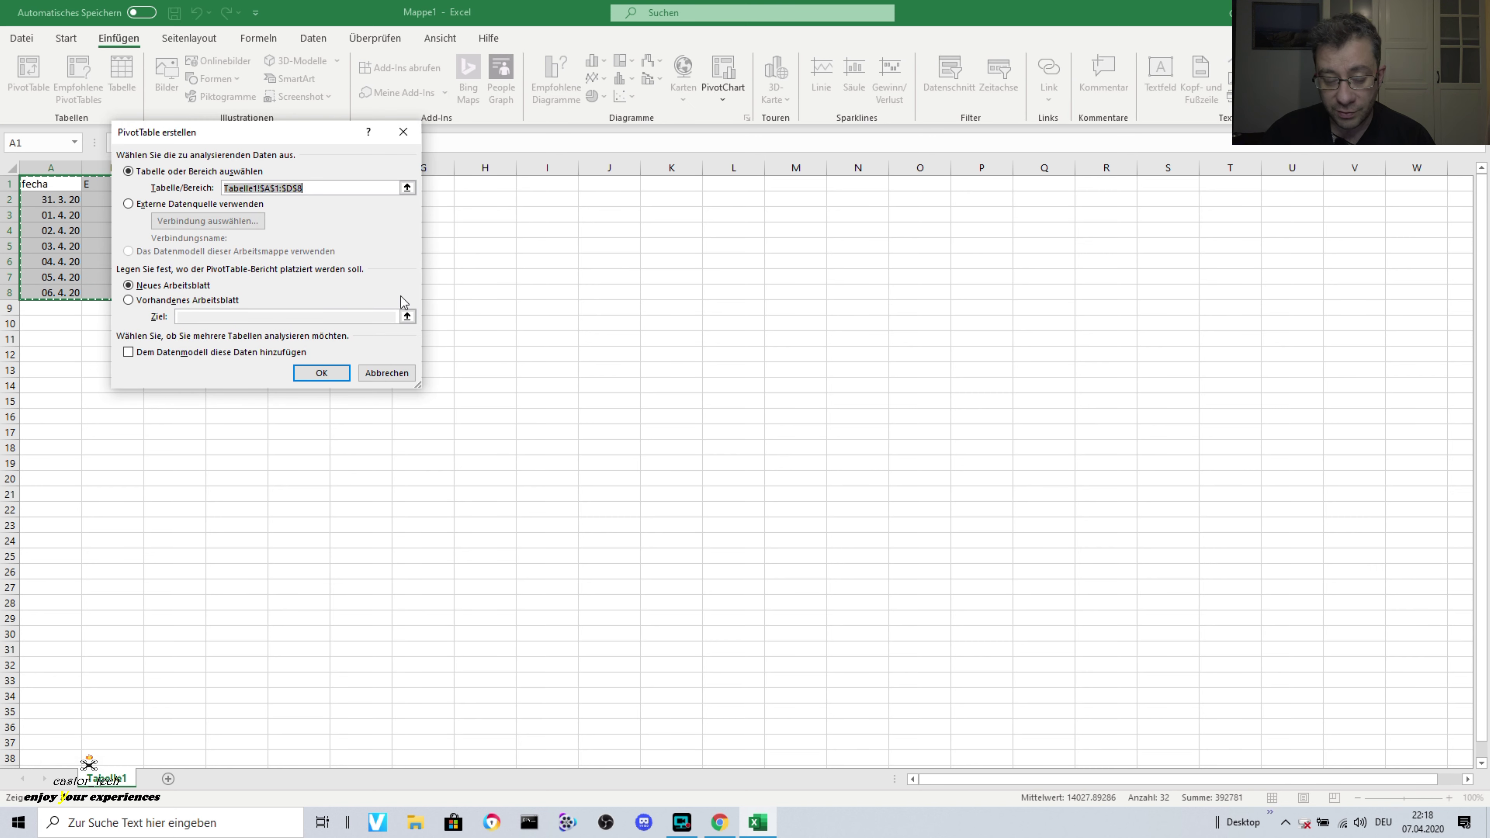
click(313, 373)
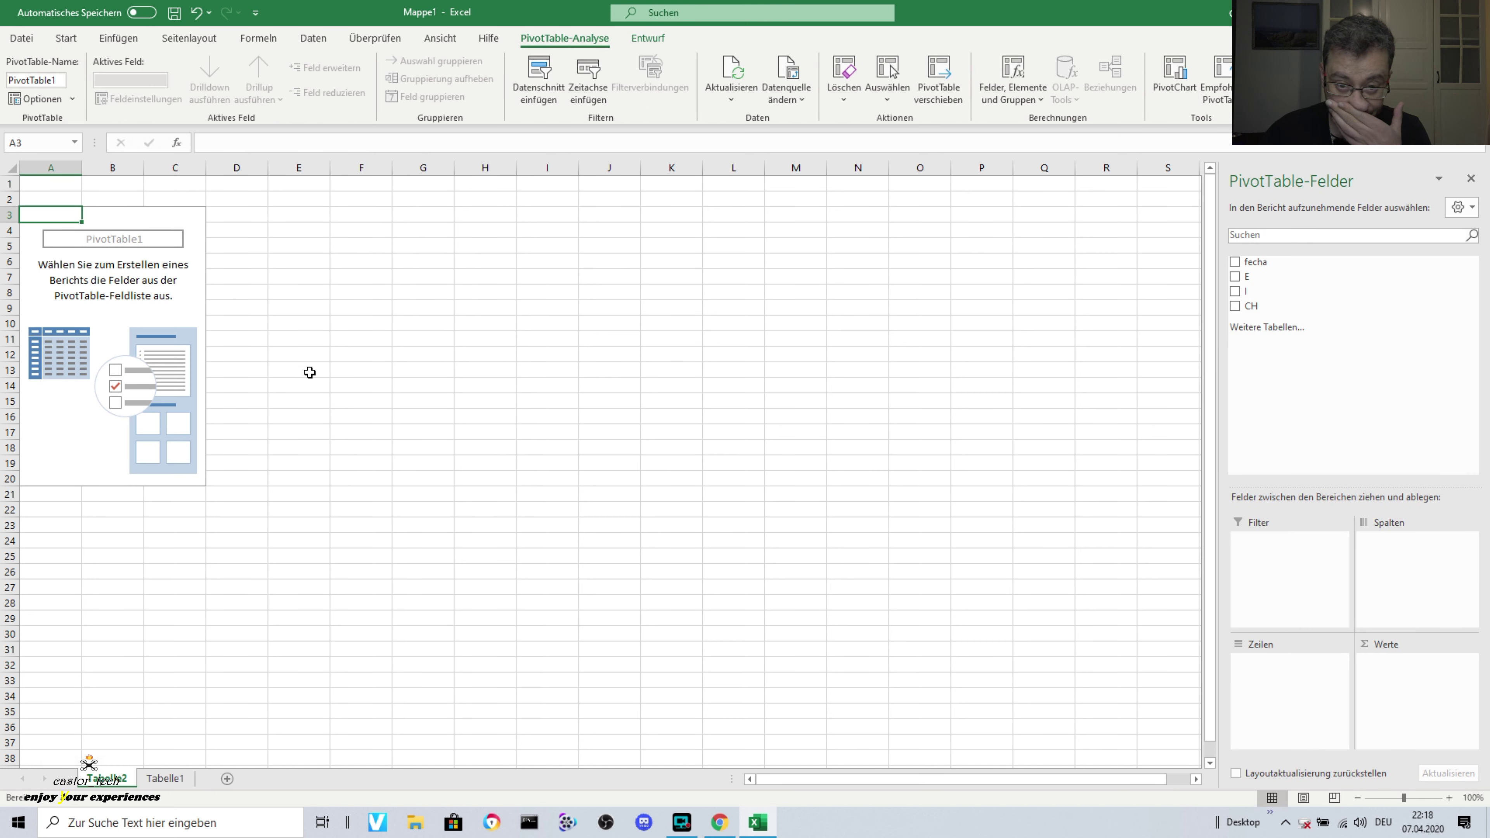
click(119, 38)
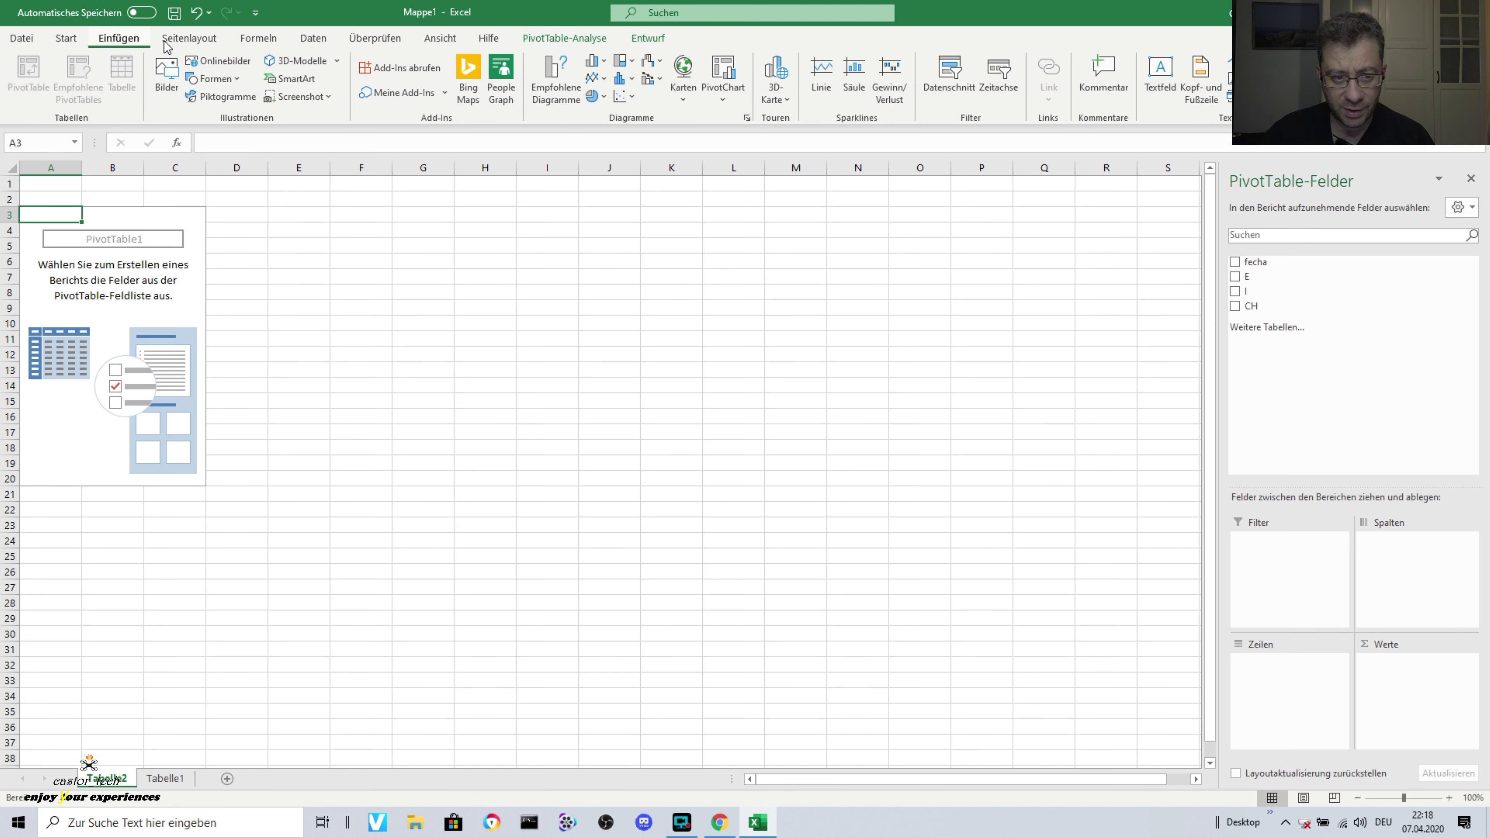
Add fecha, E, CH and I to the PivotTable and expand Mär and Apr into daily rows
click(1235, 262)
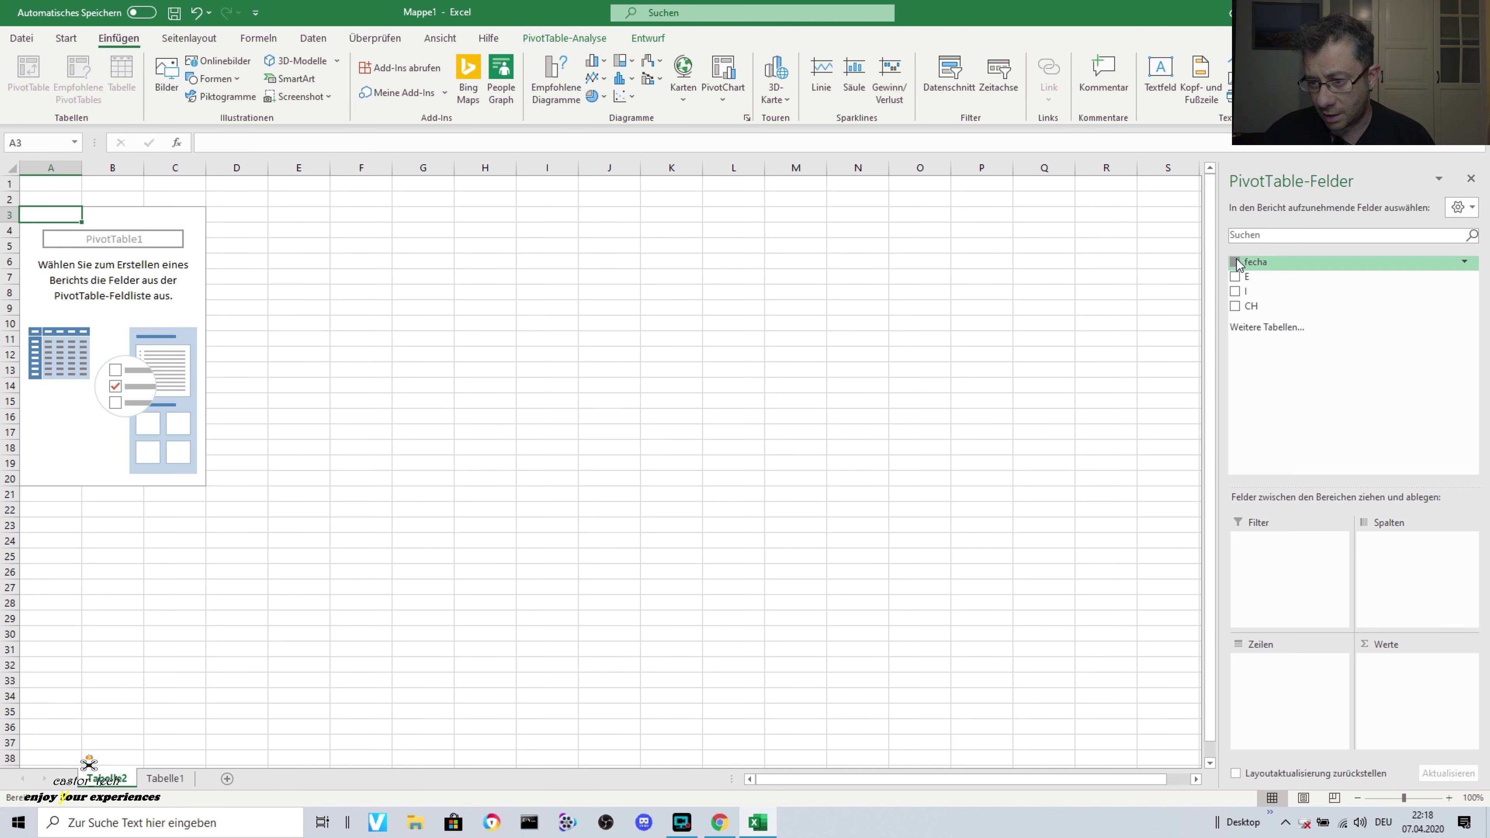
click(1234, 276)
click(1235, 291)
click(1234, 291)
click(1234, 306)
click(1235, 291)
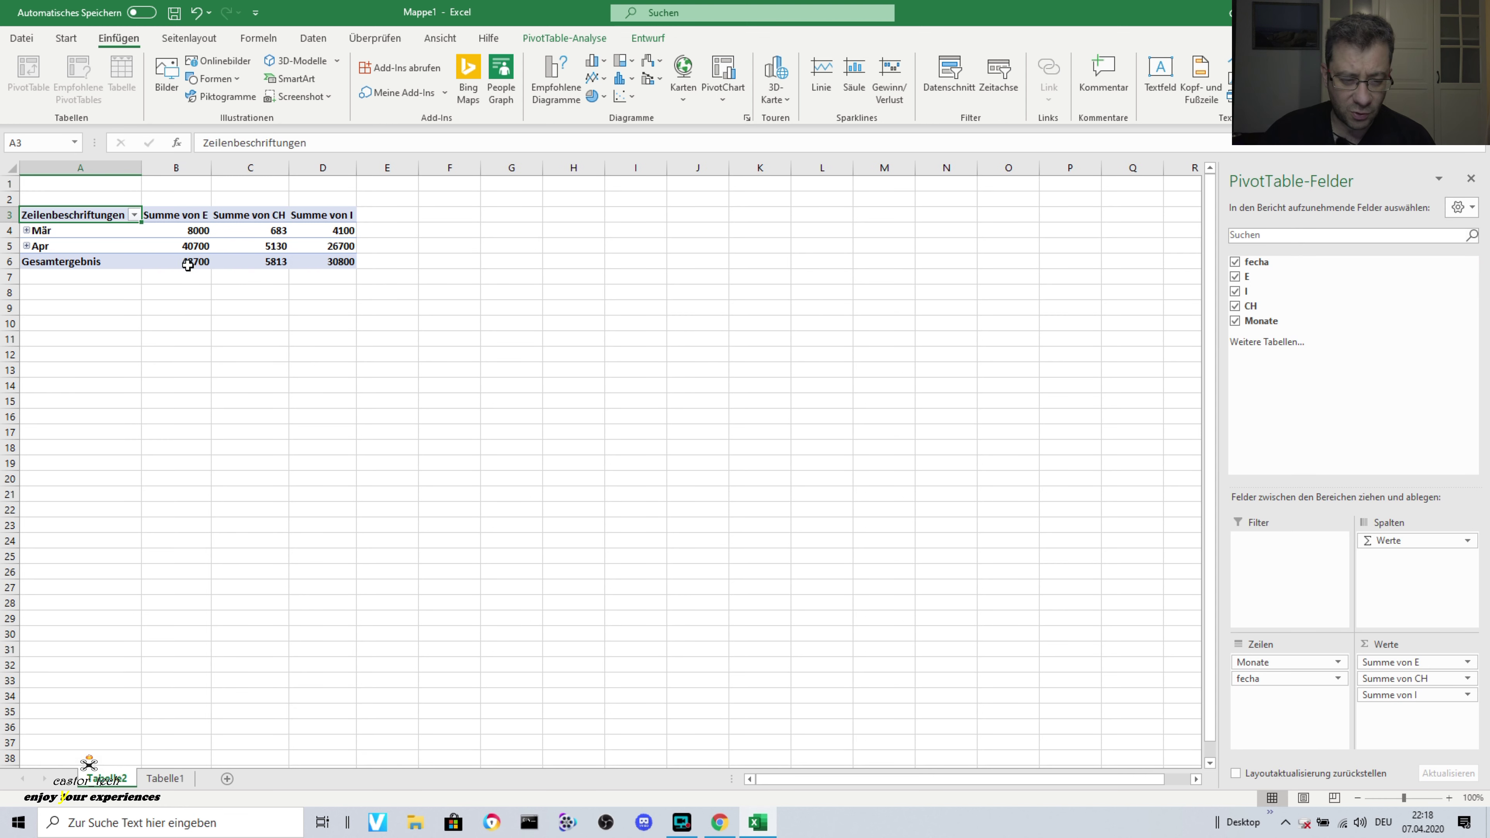
click(26, 230)
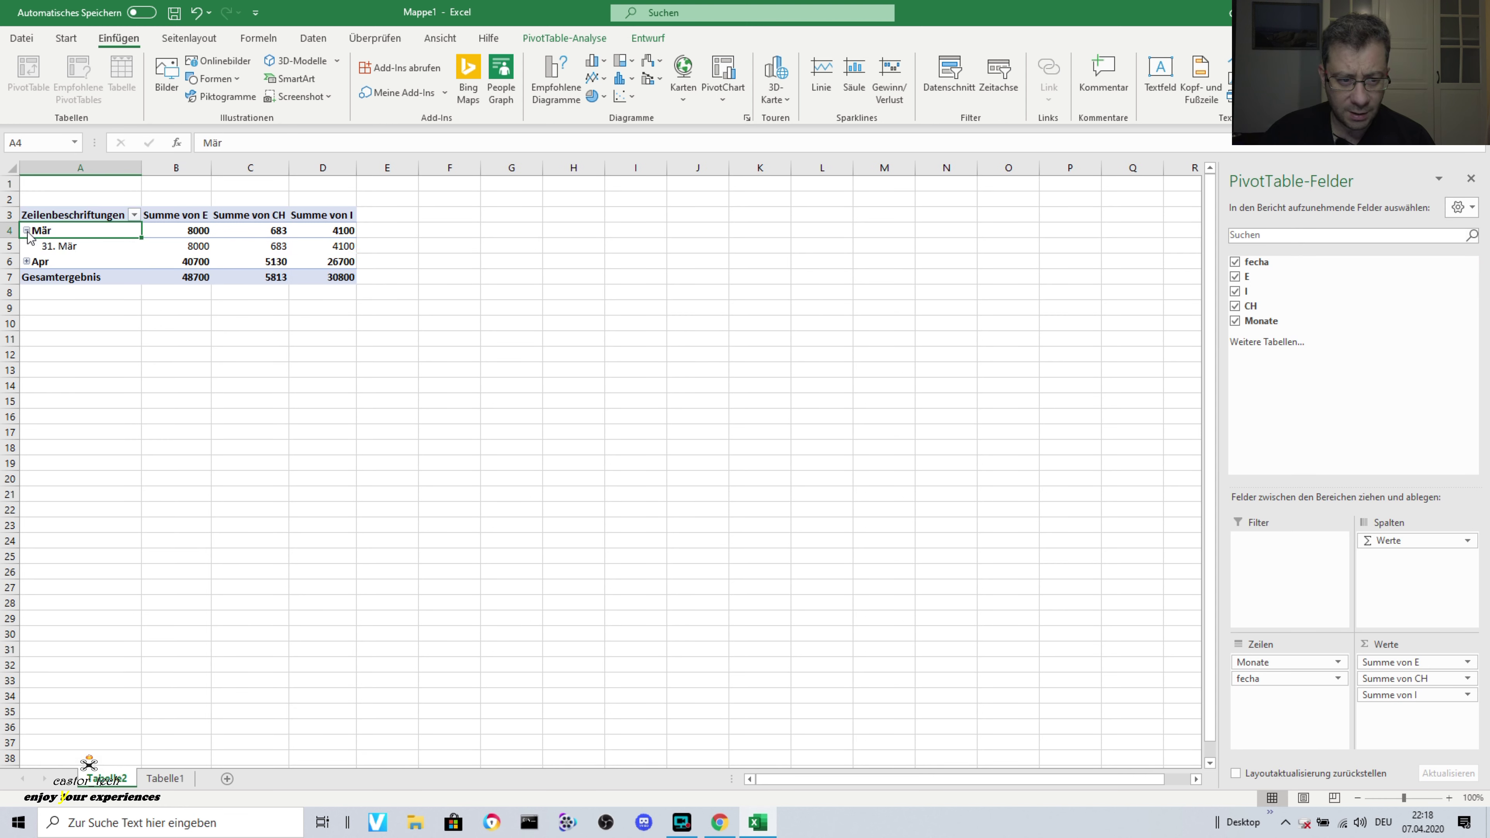
click(27, 261)
click(26, 261)
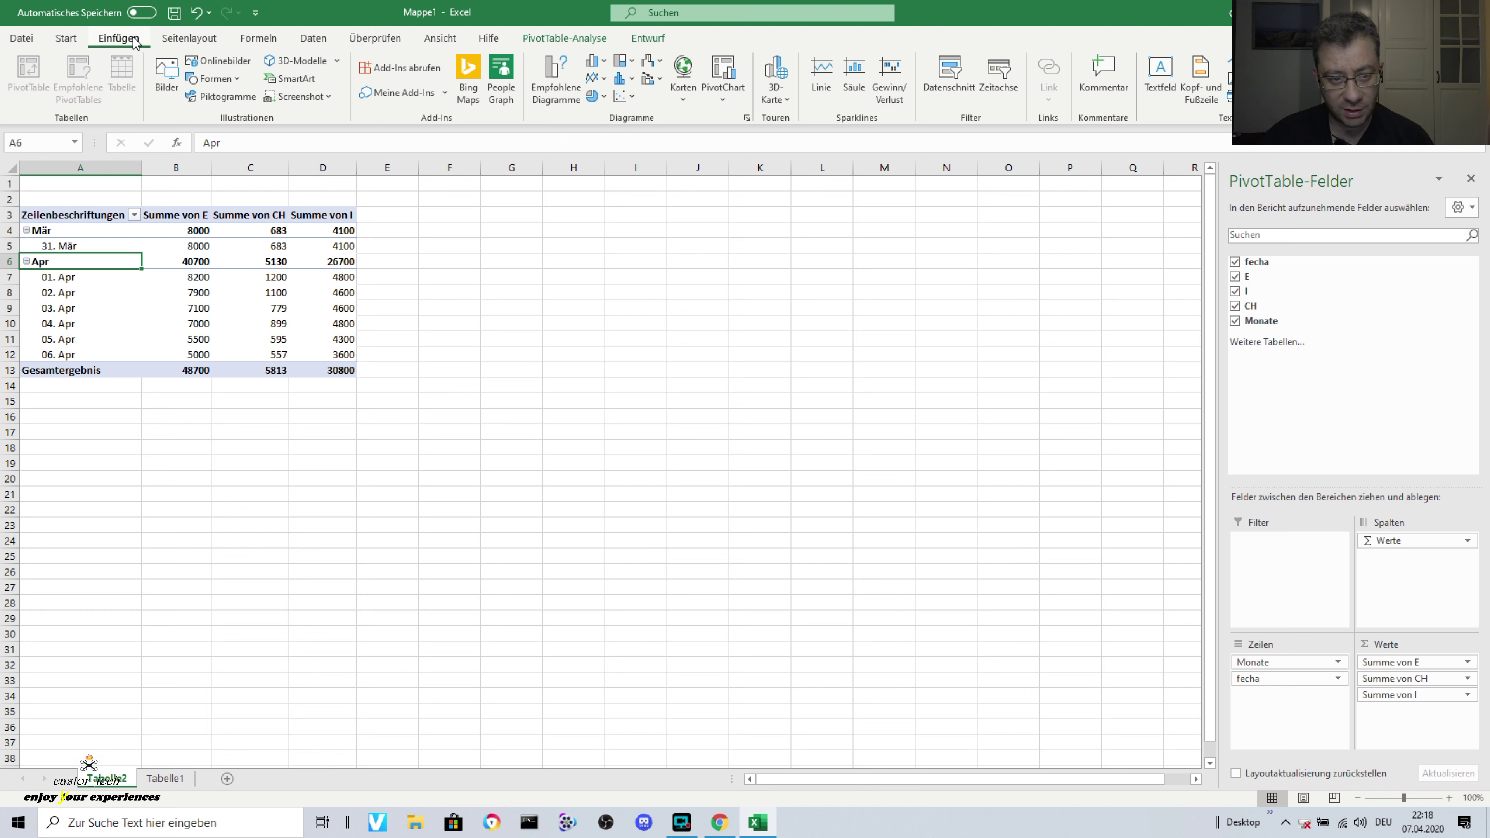
Insert a 2D line PivotChart of Summe von E, CH and I, enlarge it, and move it beside the PivotTable
click(593, 77)
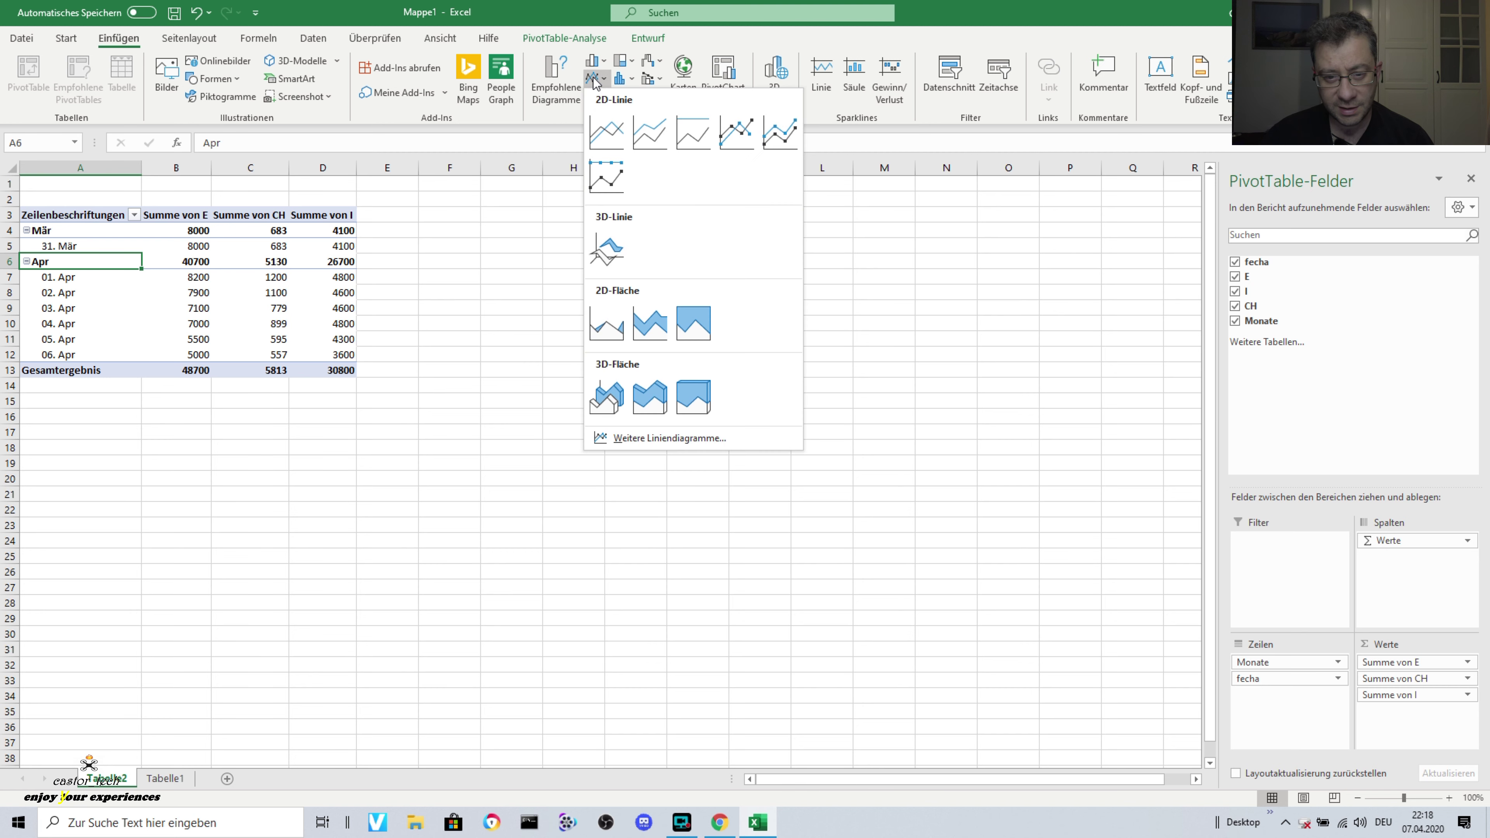
click(610, 134)
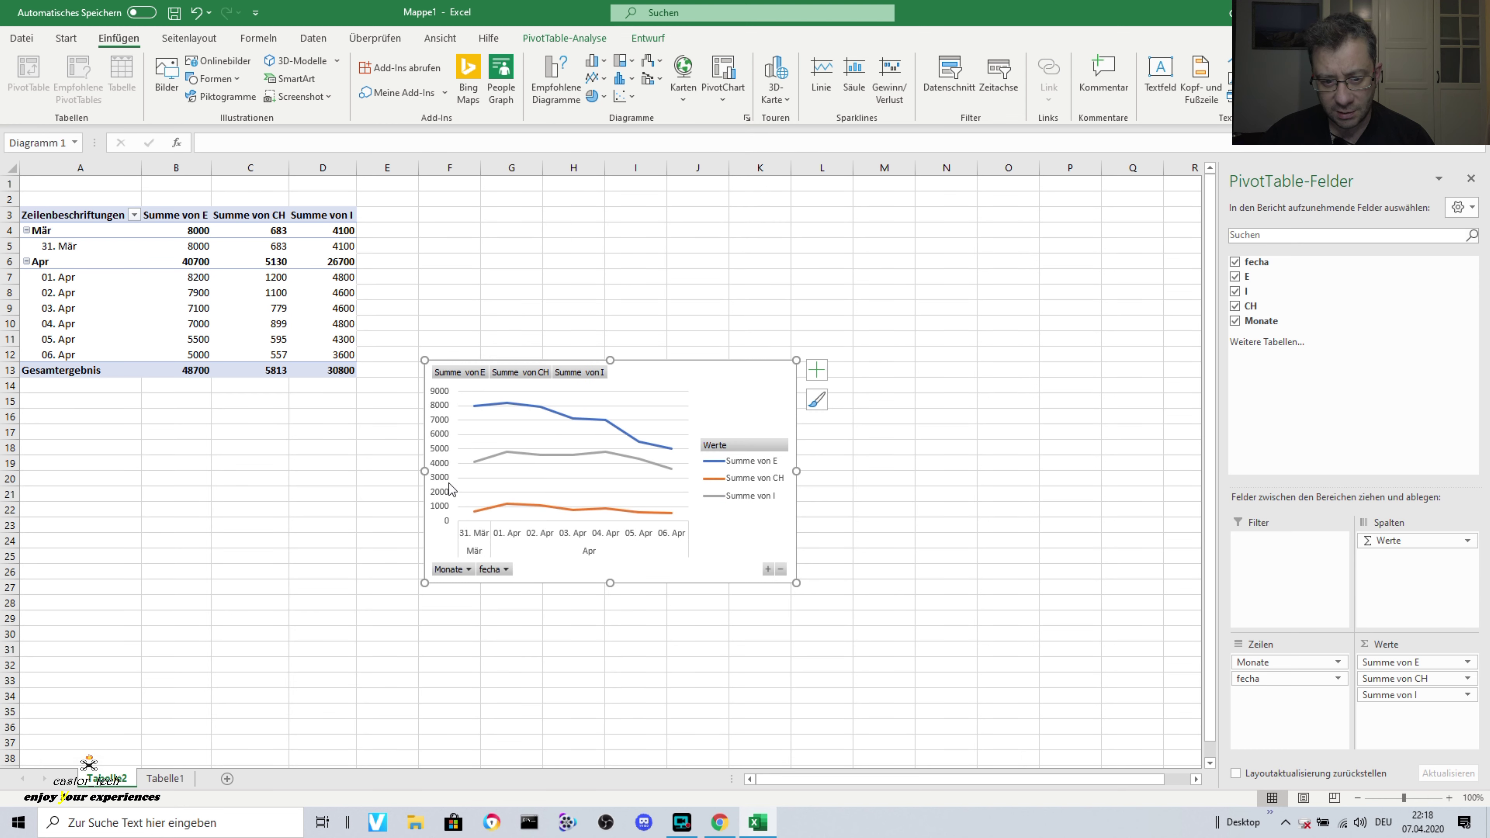
drag(425, 473, 228, 471)
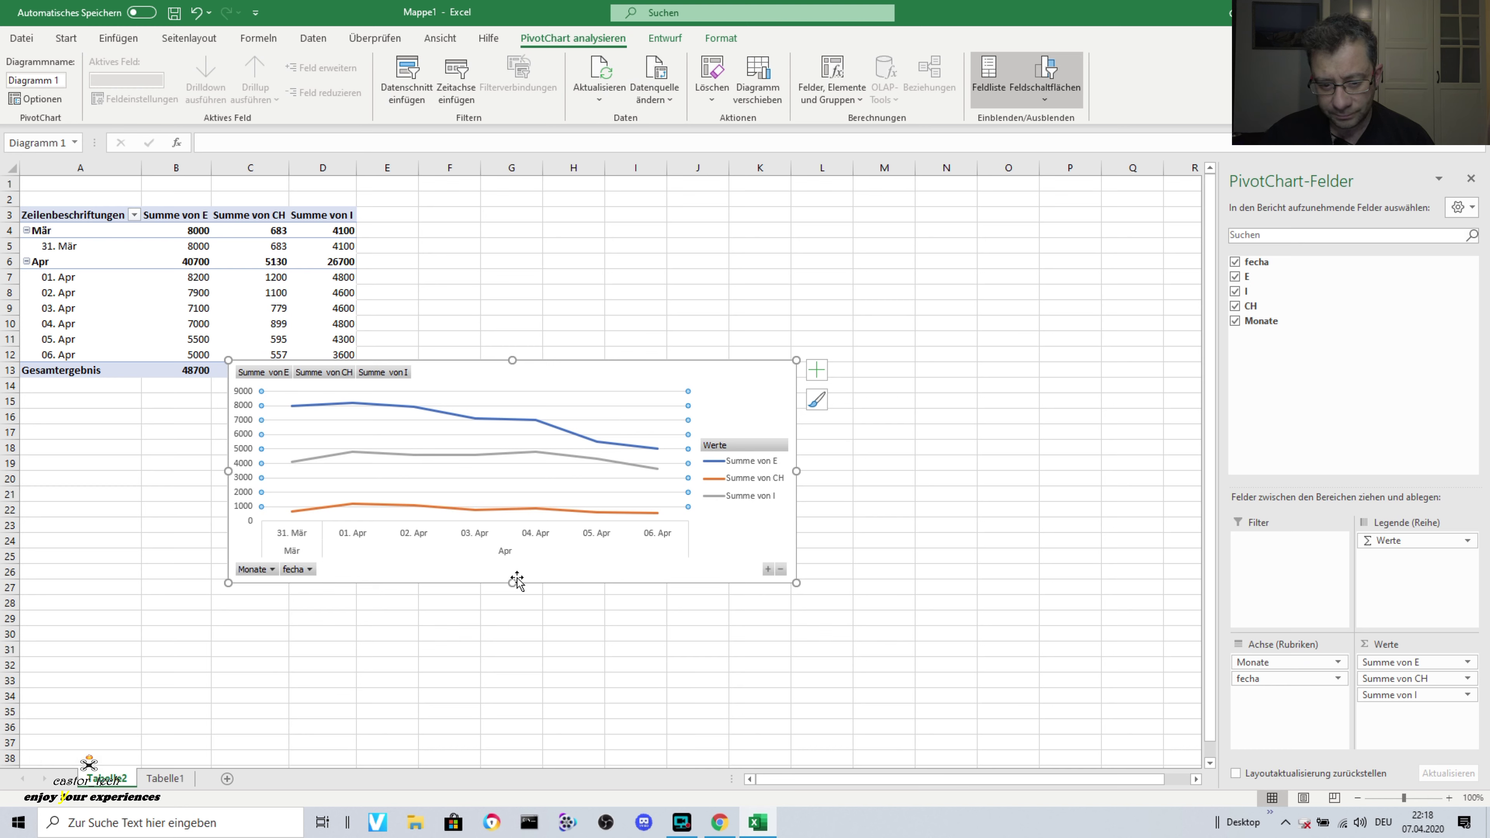
drag(512, 583, 513, 692)
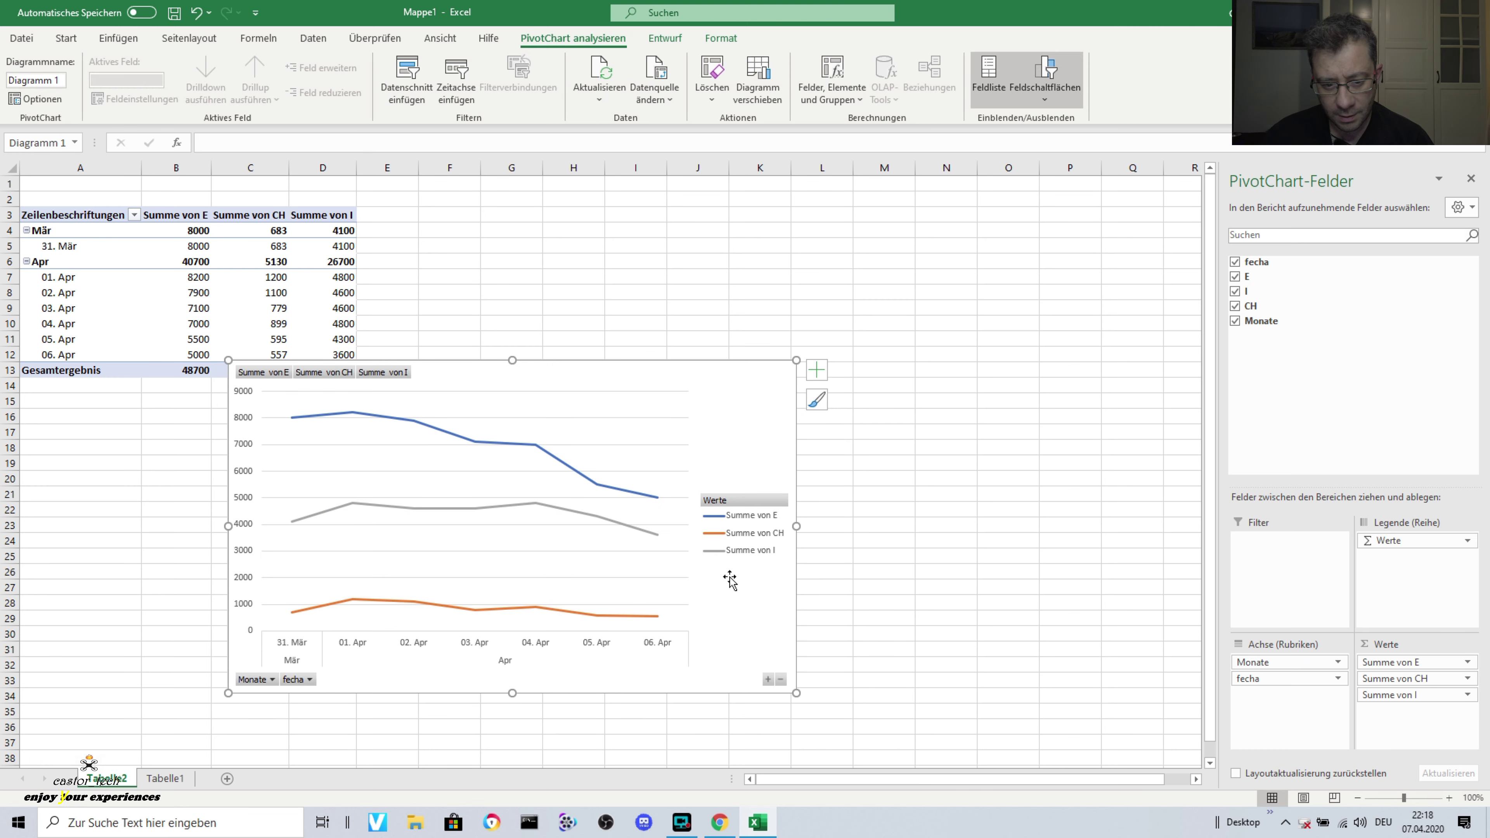
drag(797, 526, 1003, 524)
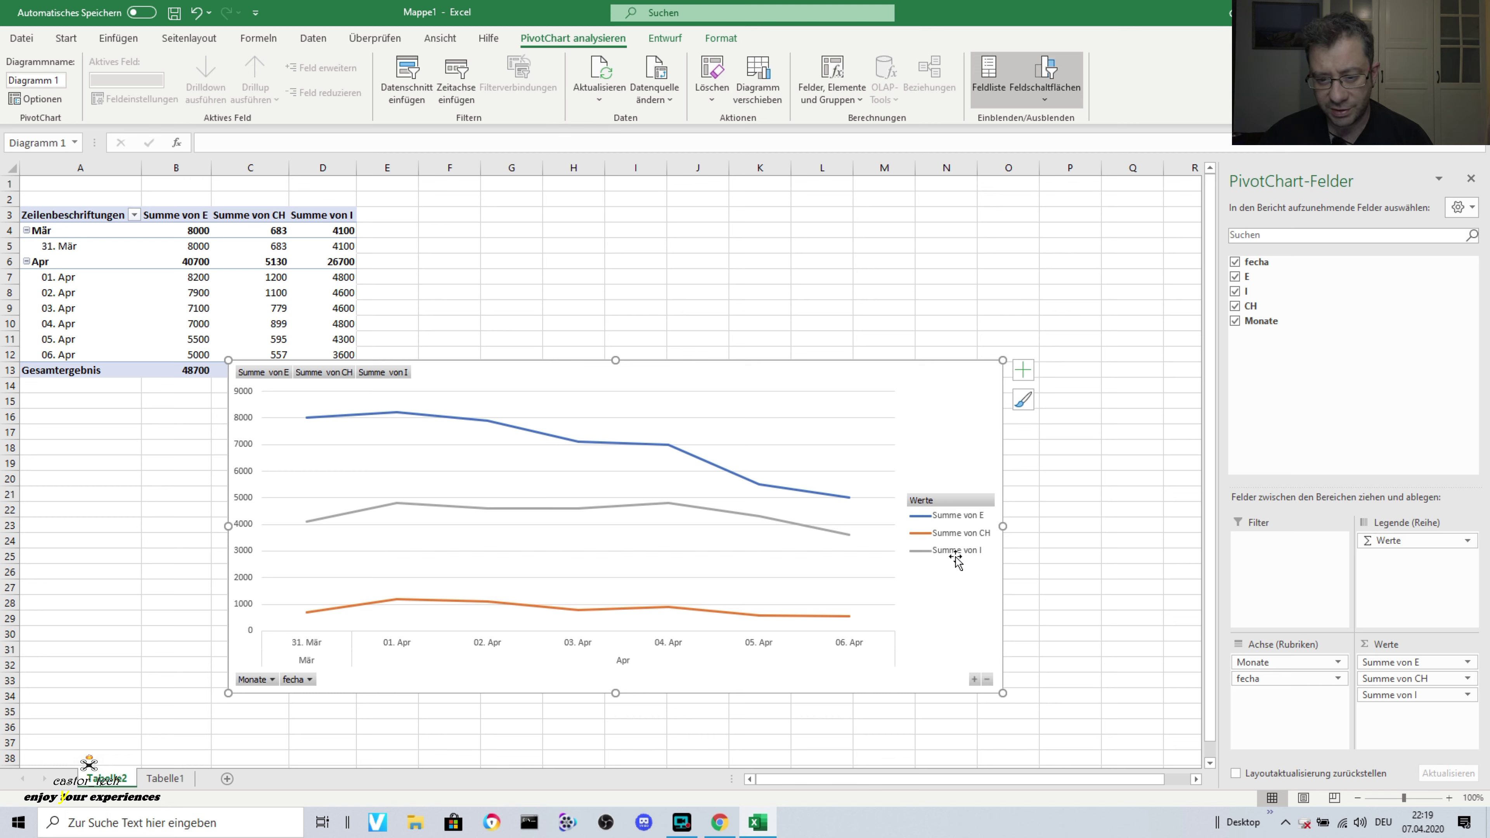
drag(615, 694, 616, 763)
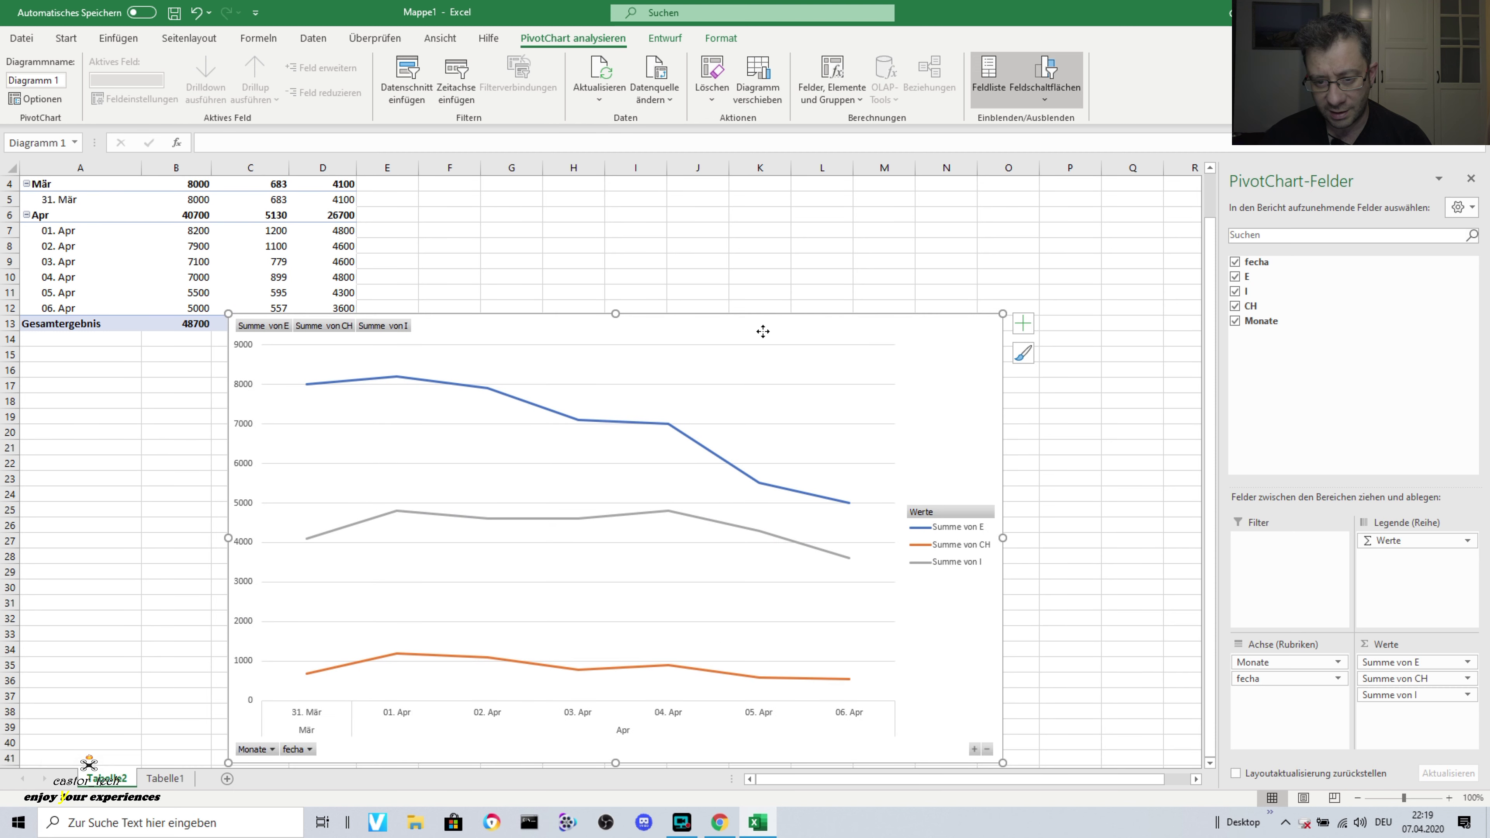
drag(762, 332, 900, 204)
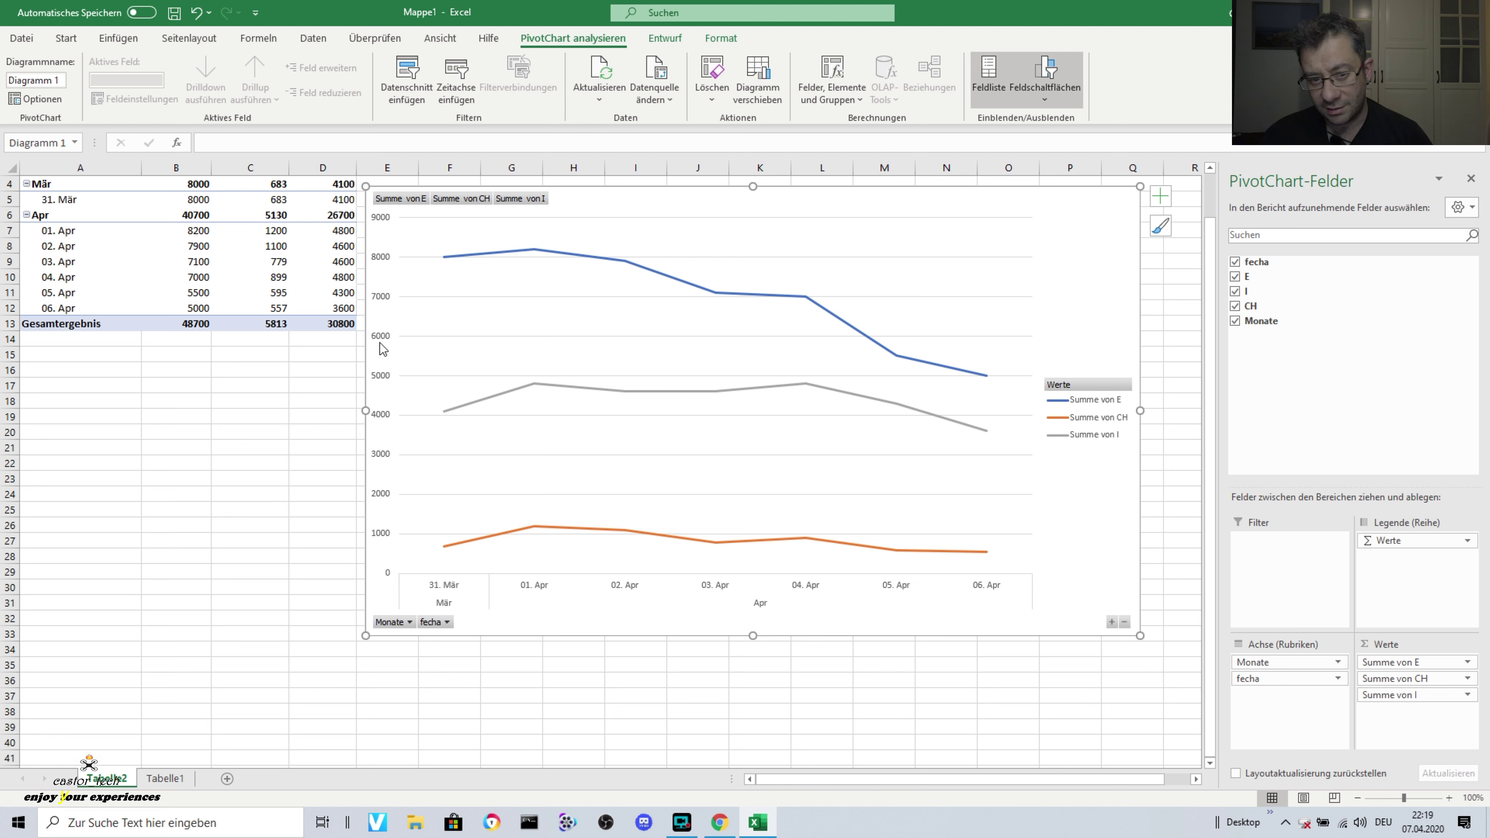
Inspect the I and CH series lines, shift the chart slightly right and down, then select cell C5
click(444, 413)
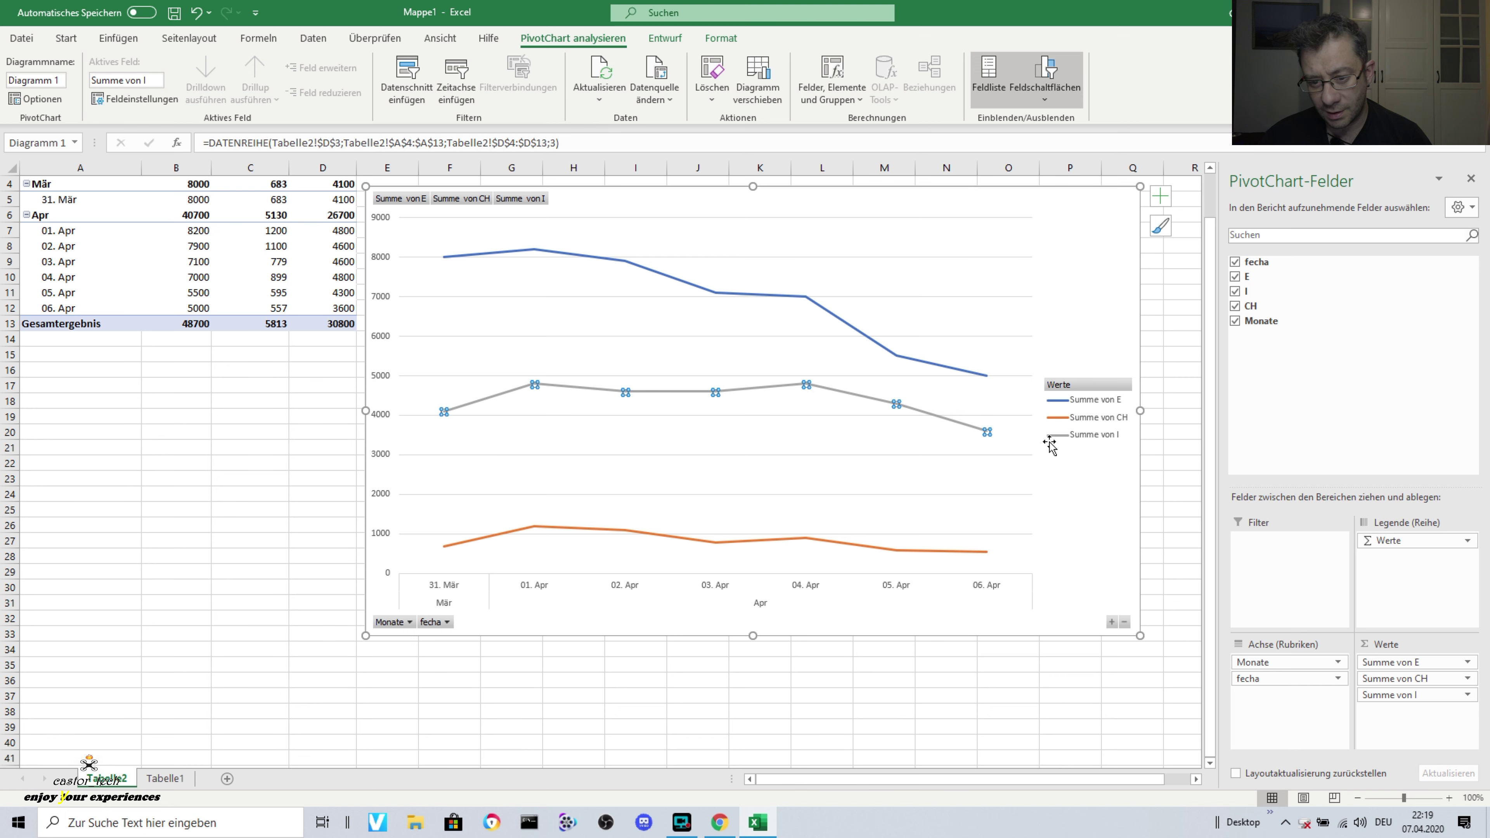
click(986, 431)
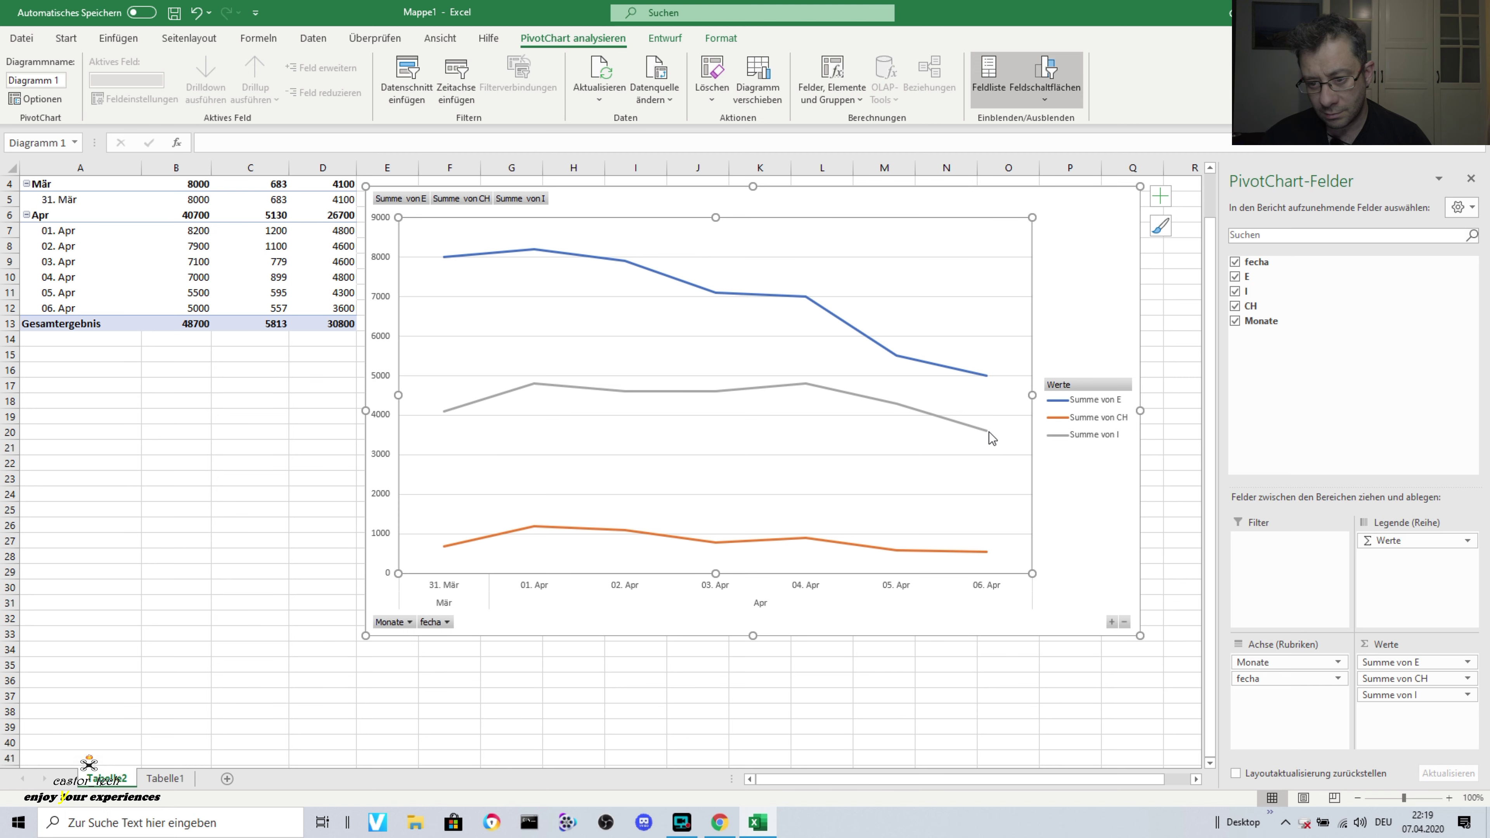
click(988, 431)
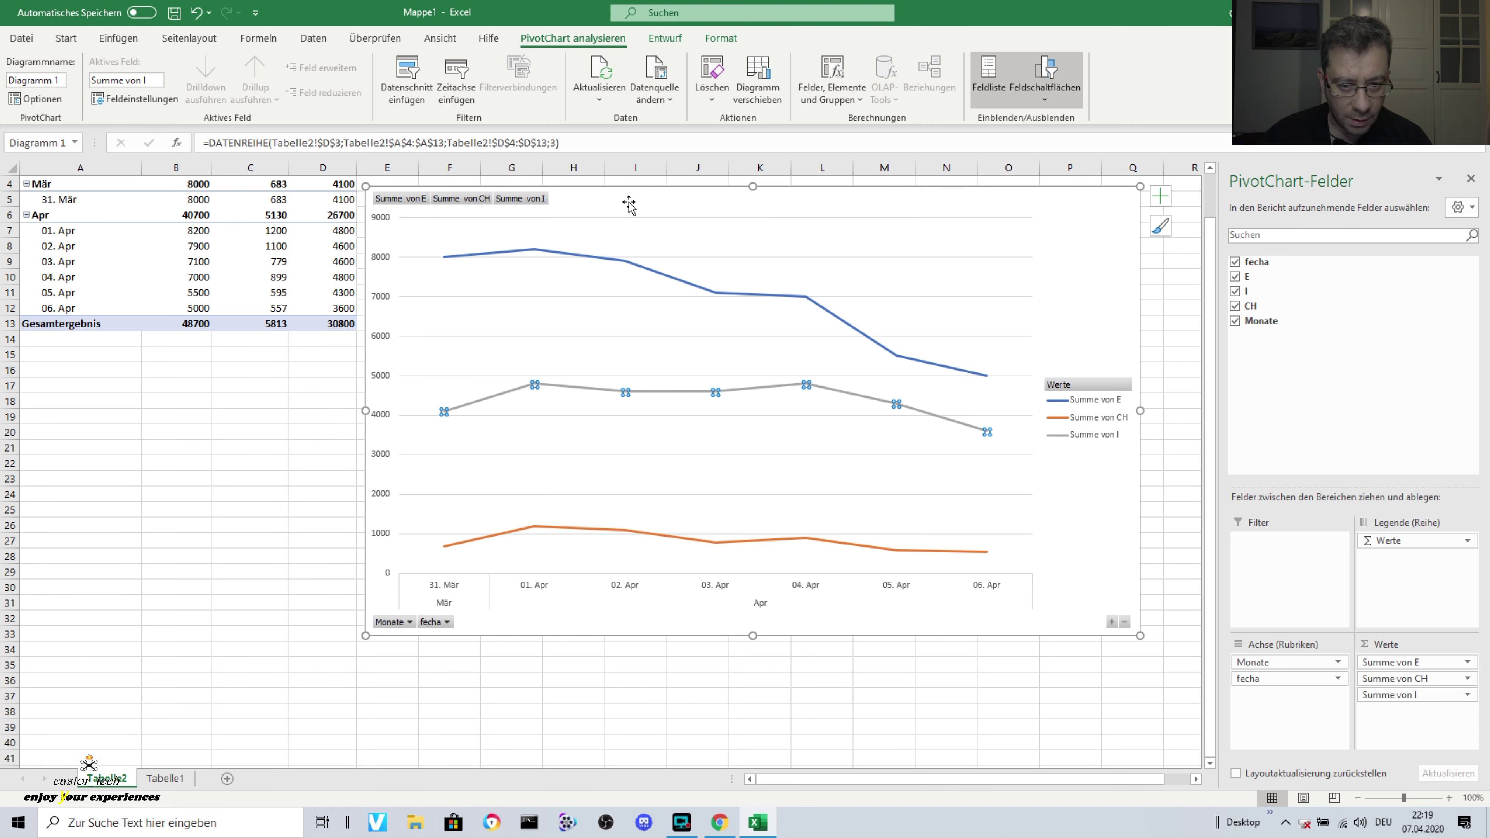
mouse_move(795, 200)
mouse_down()
mouse_move(853, 241)
mouse_move(850, 203)
mouse_up()
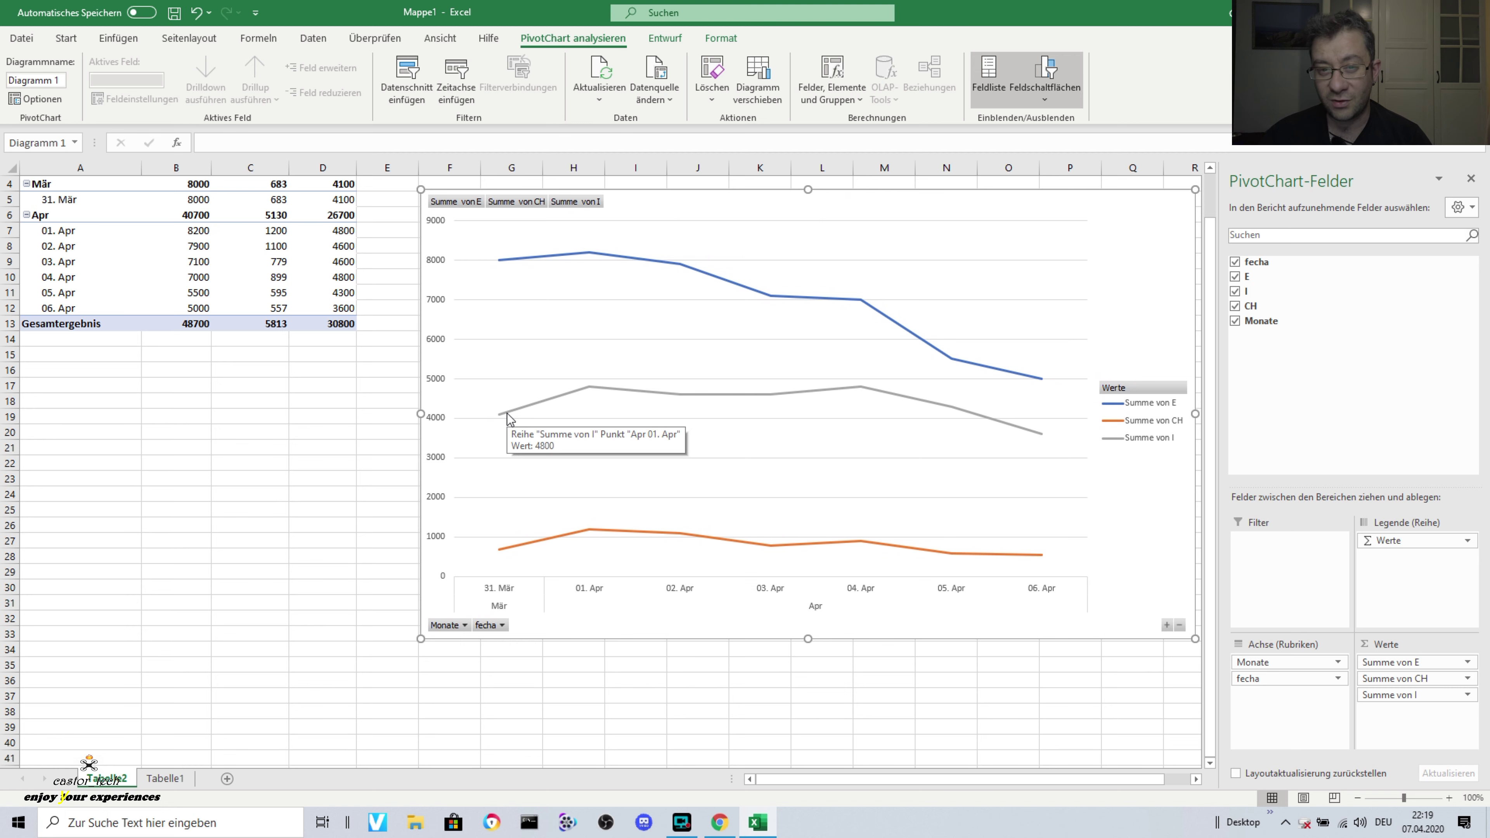
mouse_move(443, 411)
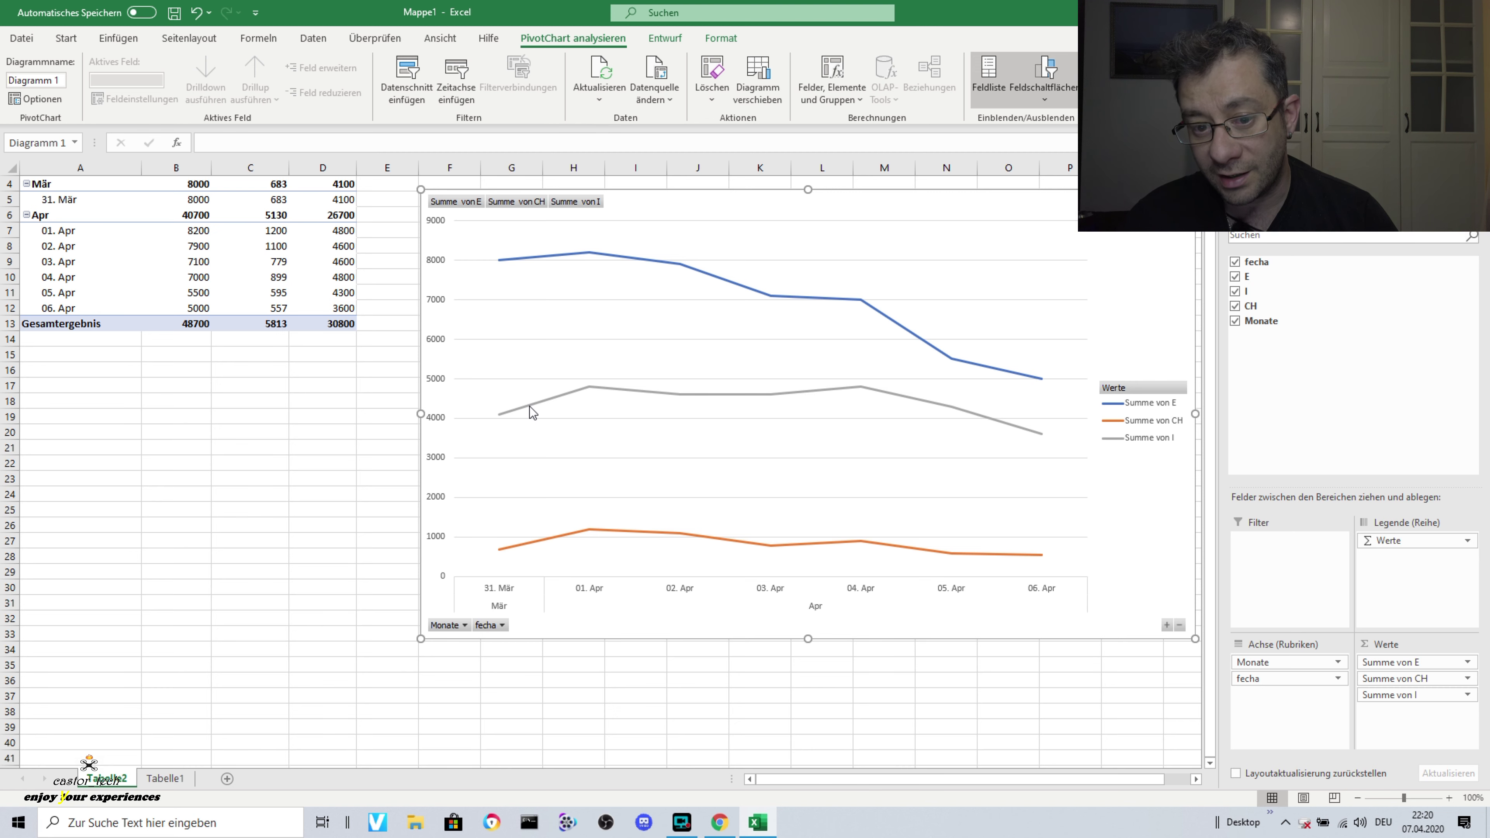
mouse_move(498, 414)
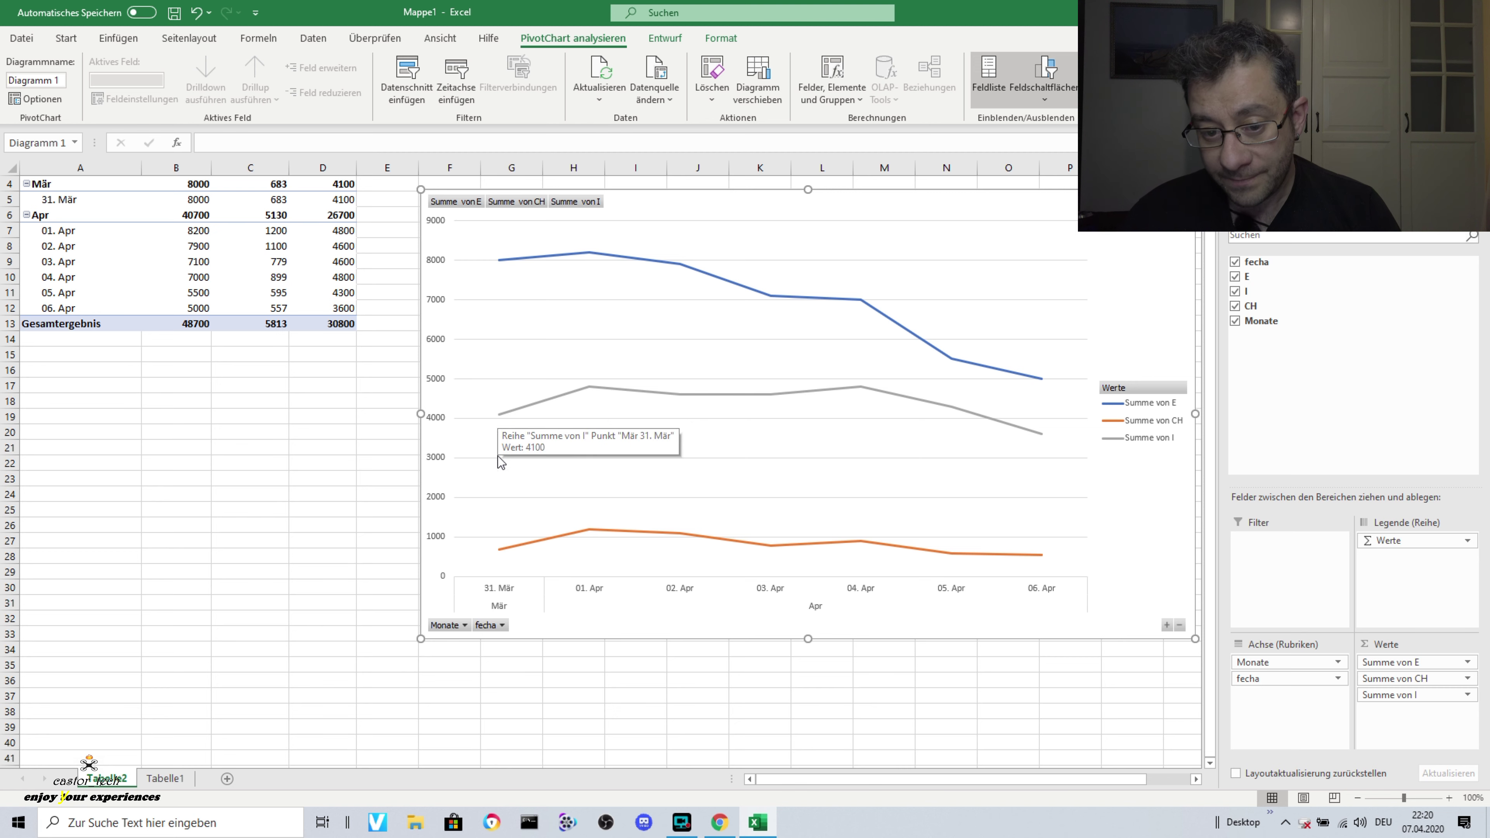
click(501, 550)
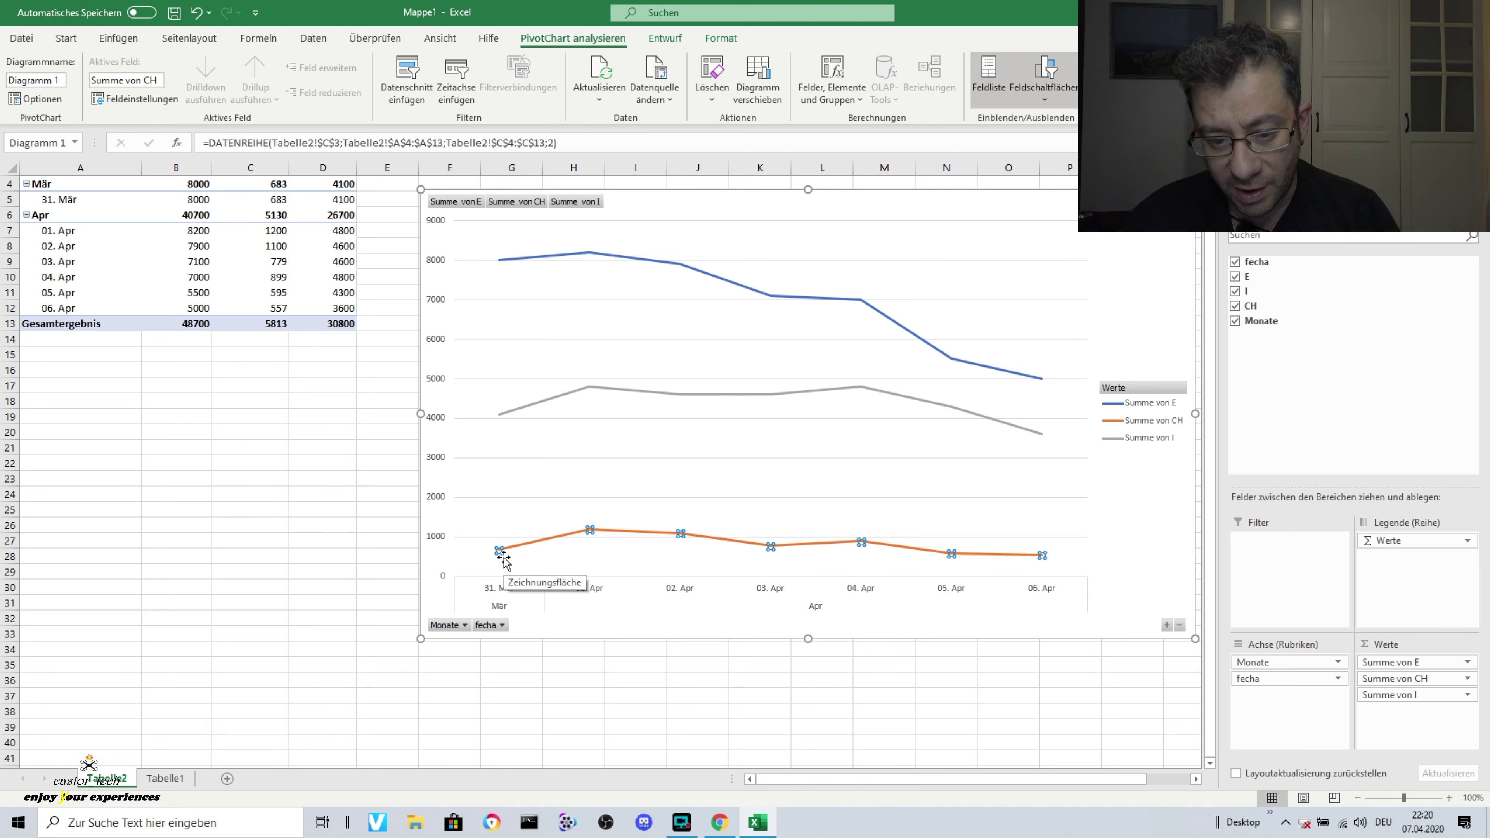
click(277, 199)
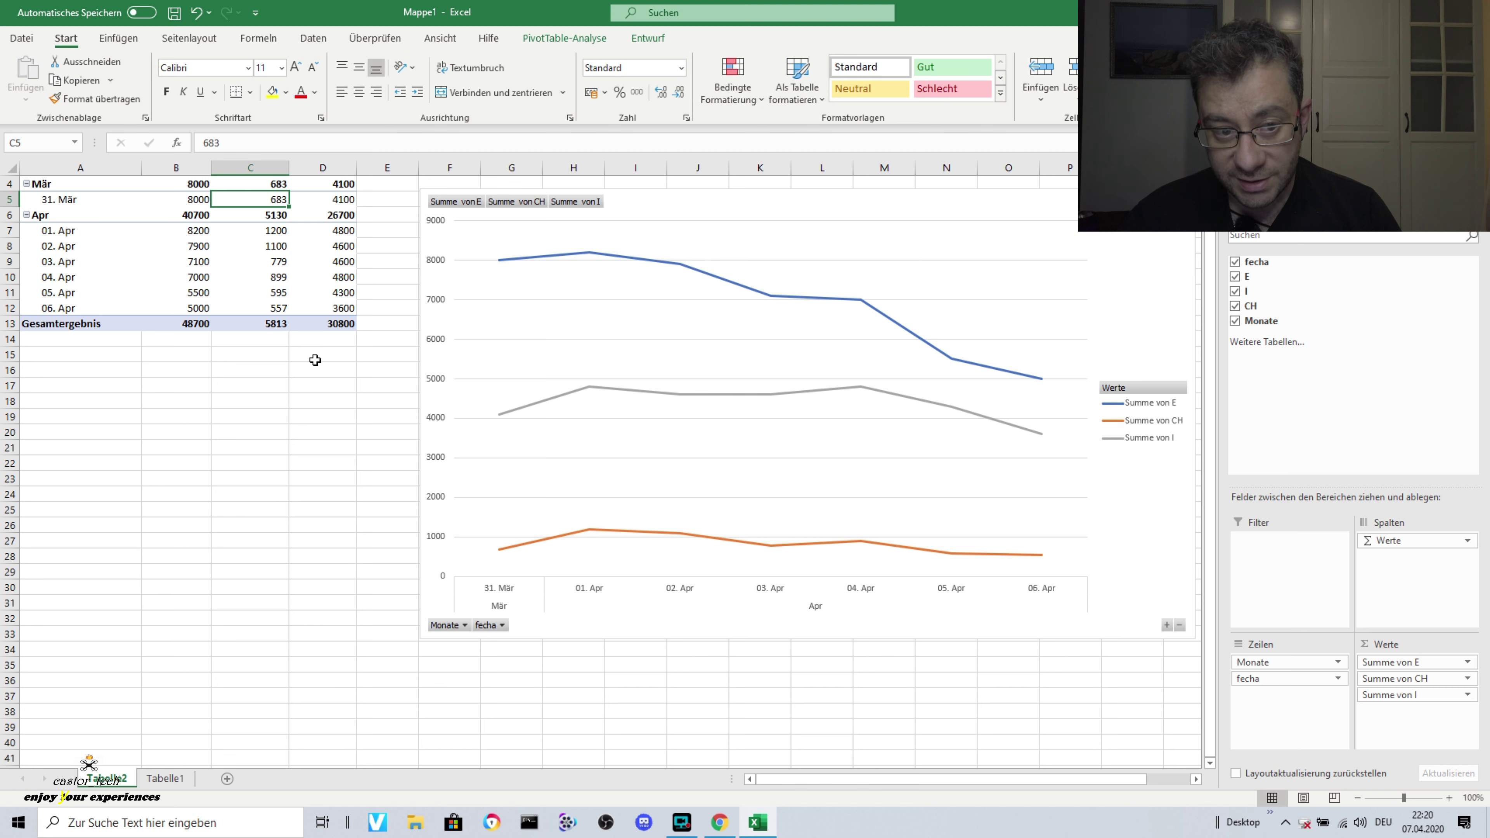
Select the Summe von CH and then the Summe von E lines to inspect them
click(1040, 558)
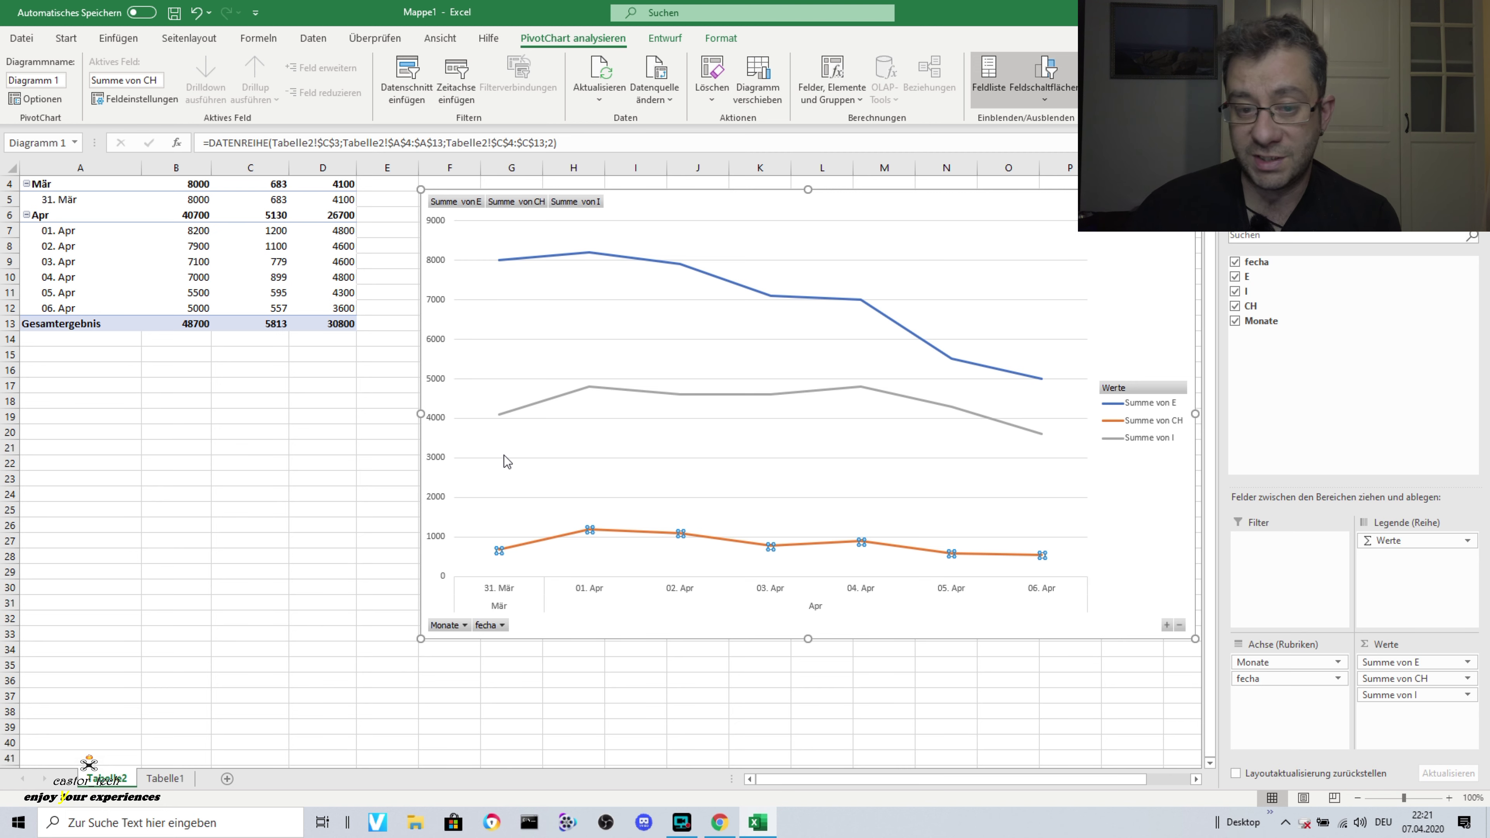
click(1041, 379)
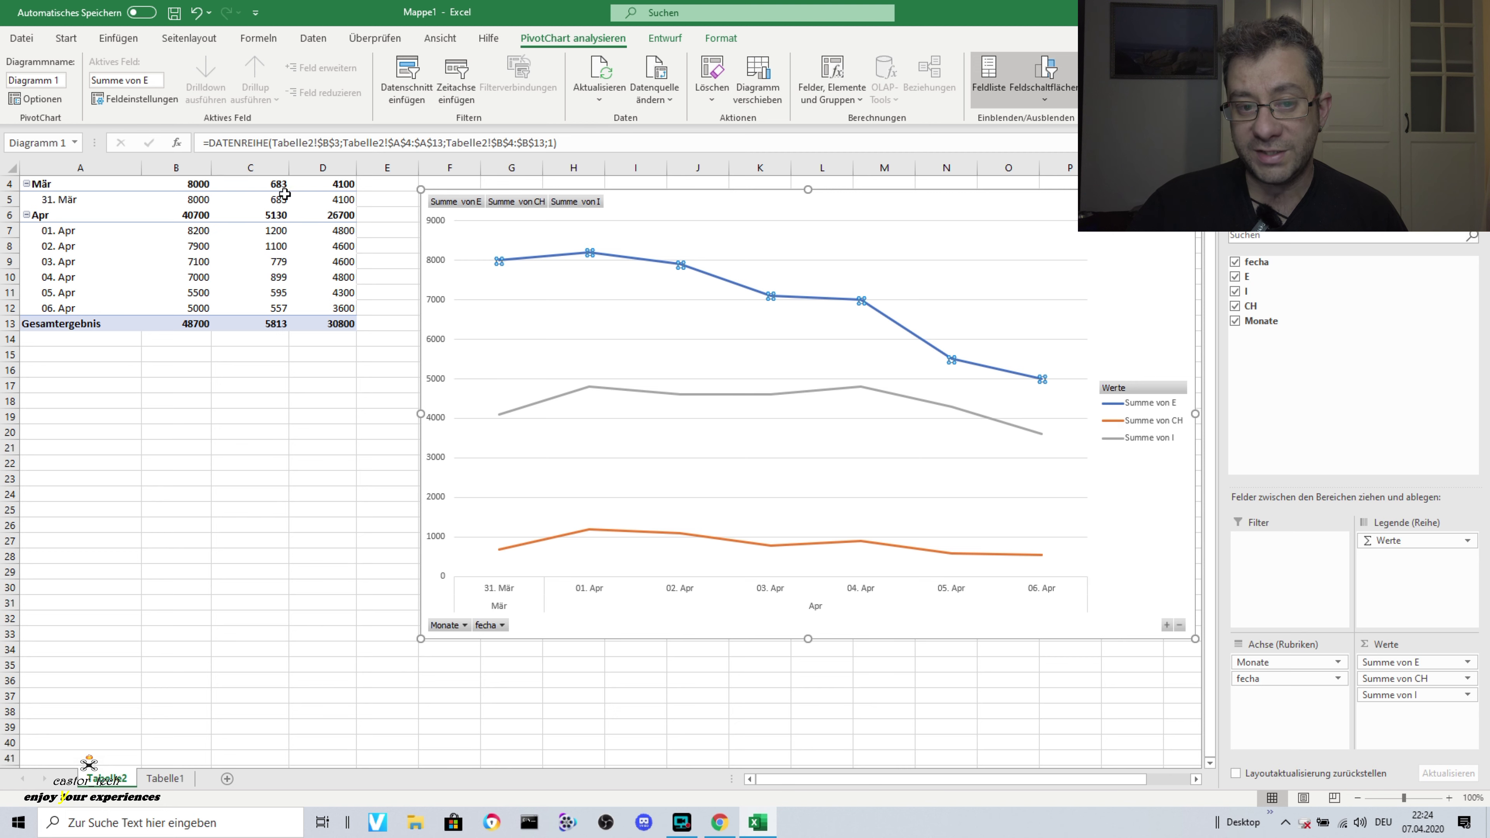
mouse_move(268, 215)
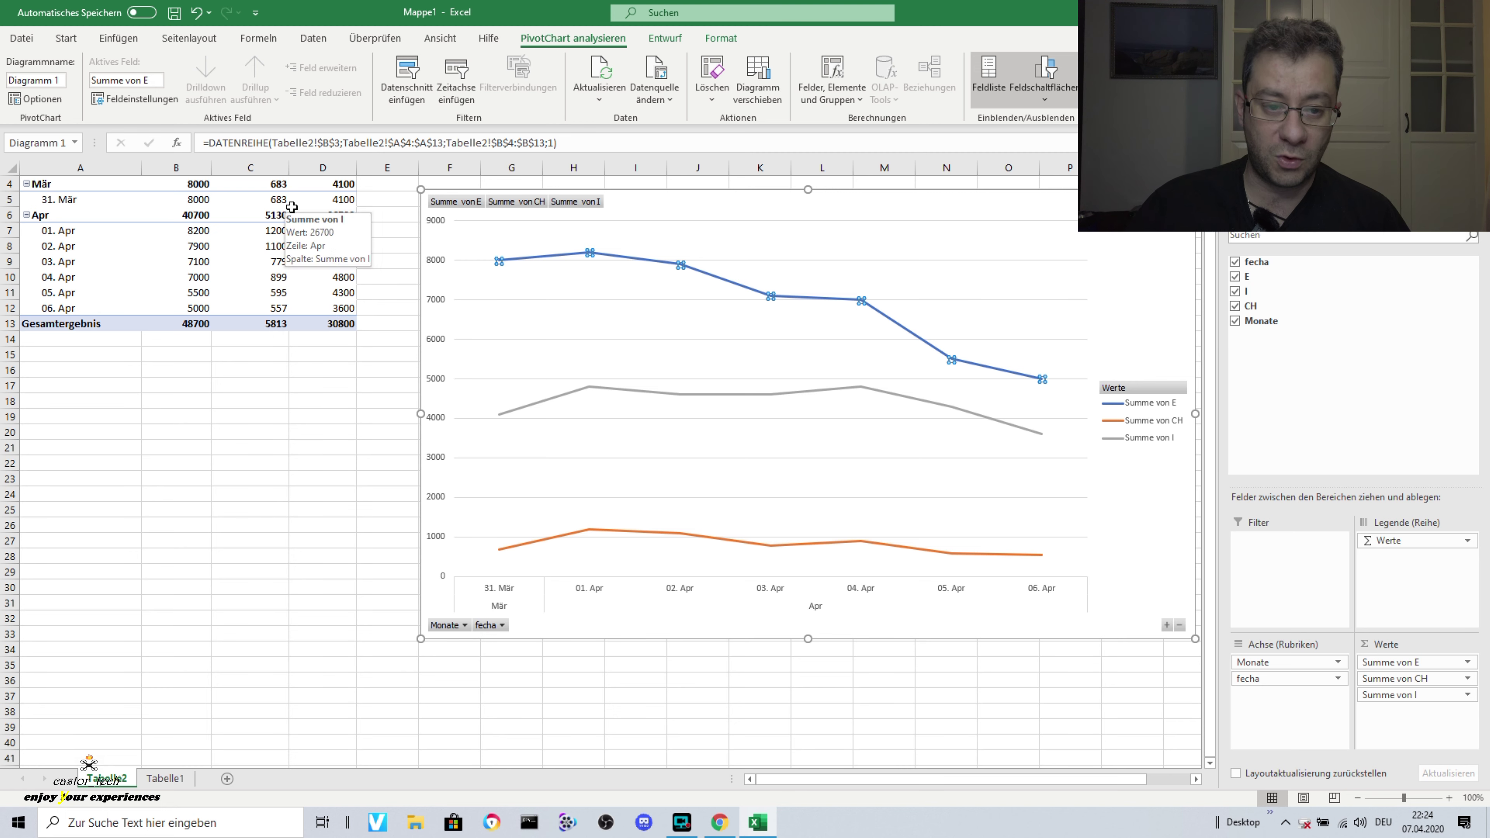
drag(280, 183, 270, 321)
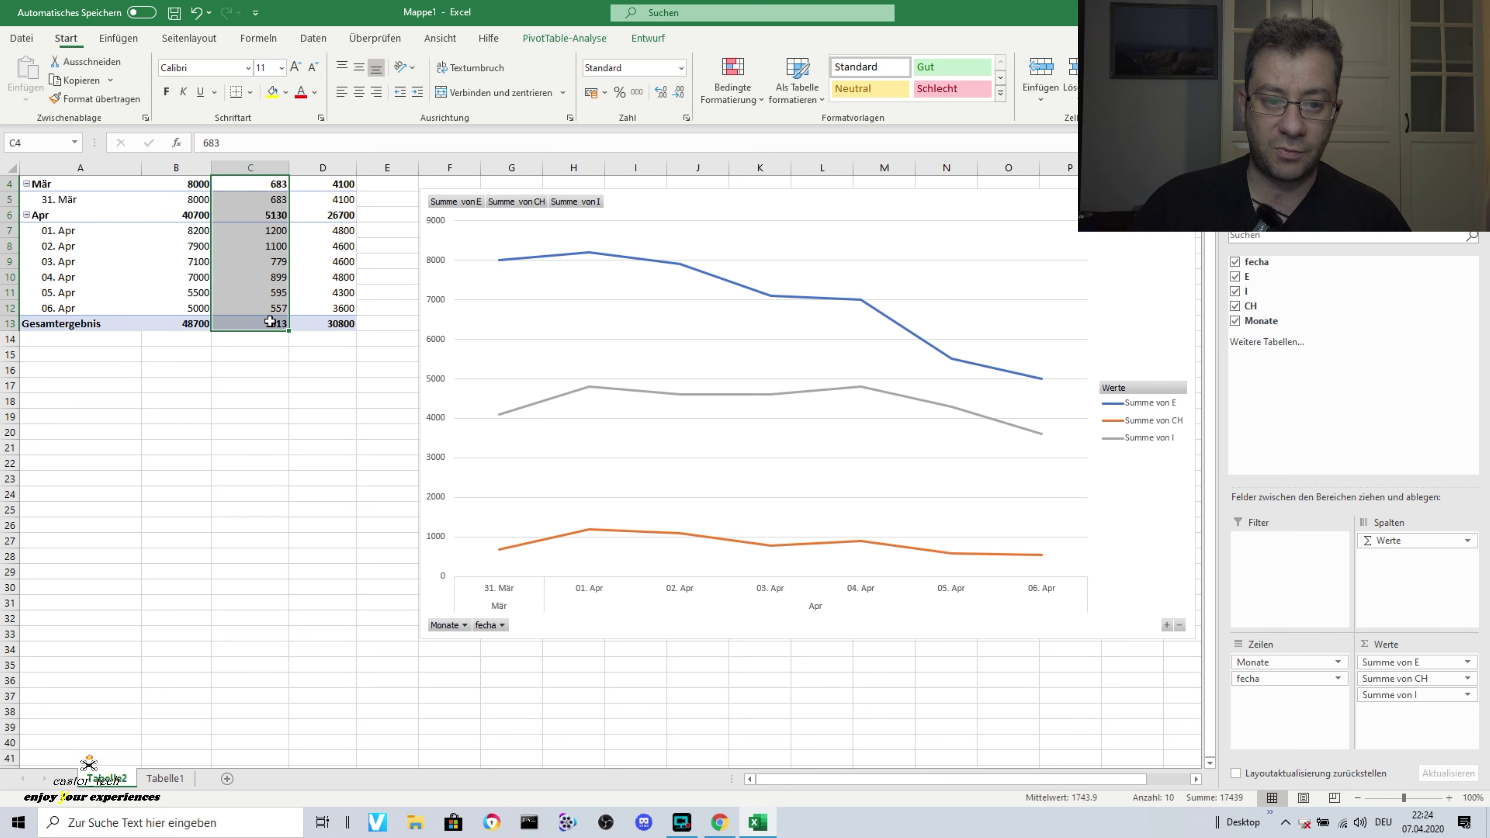